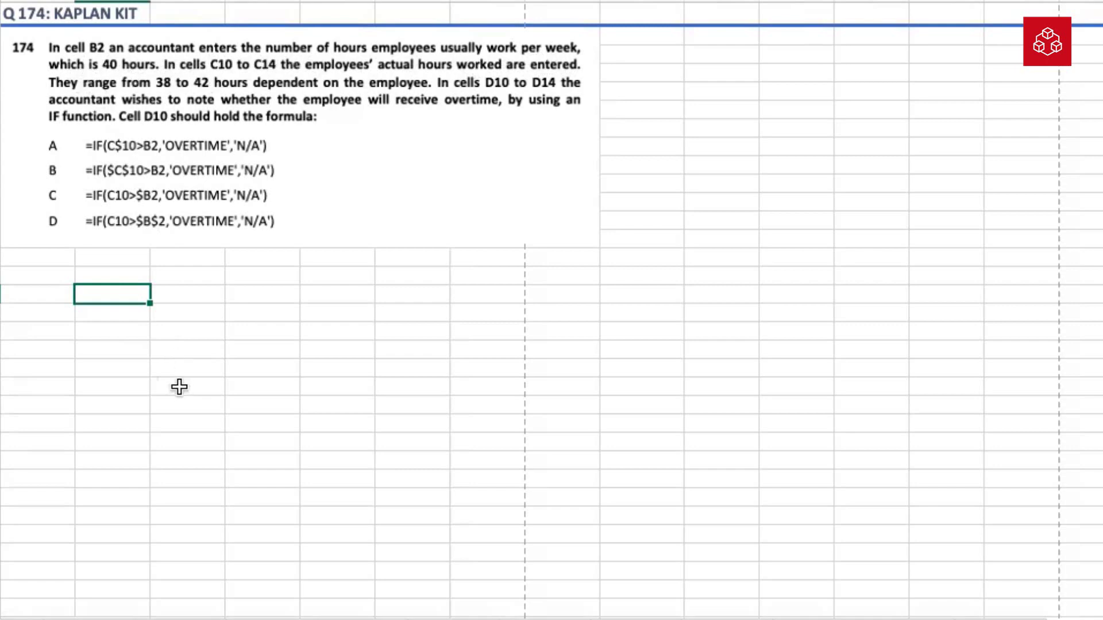
- Enter 40 below the question with the heading "Per week Hours" above it, and centre the number
text(40)
key(Return)
key(Up)
key(Up)
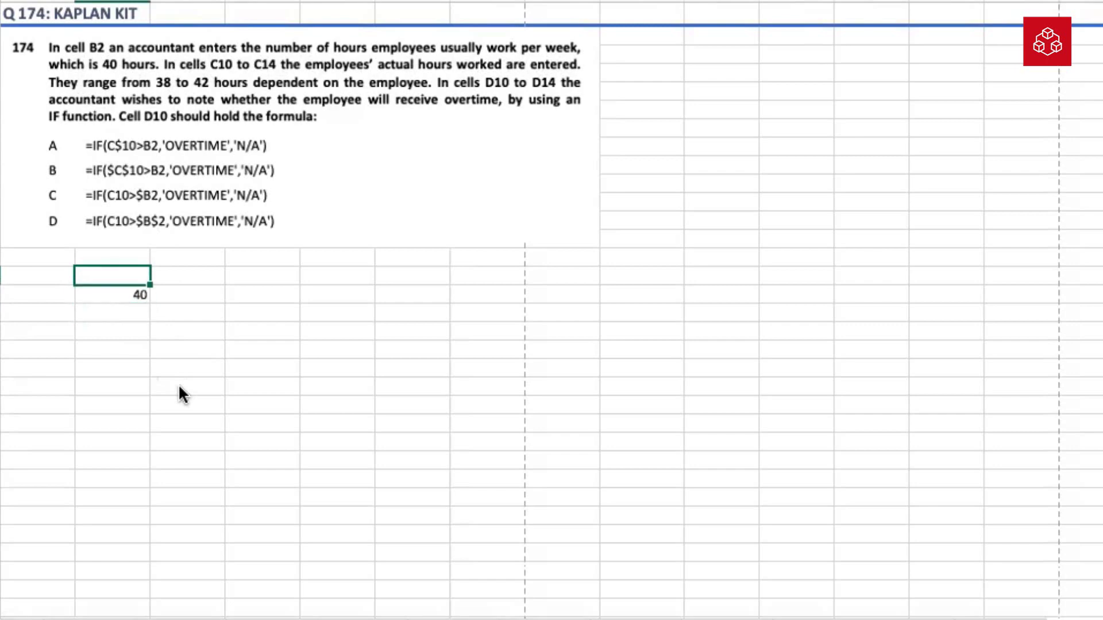
text(Per week Hours)
key(Return)
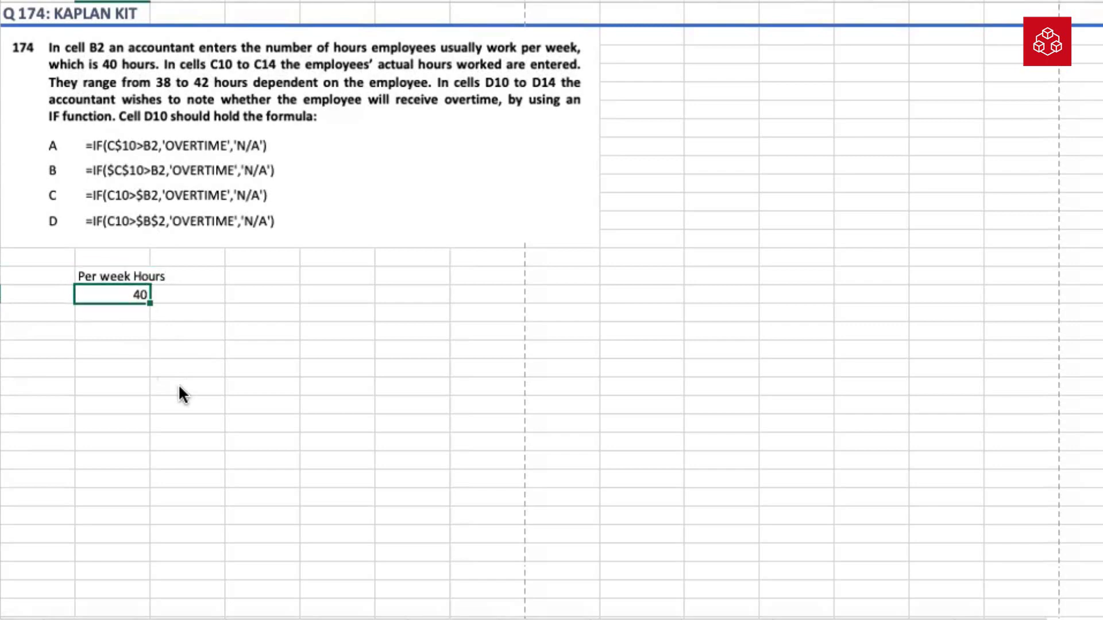
key(super+e)
- List the actual hours 38, 39, 40, 41 and 42 downwards, starting one column right and two rows below the weekly hours figure
click(234, 324)
key(Left)
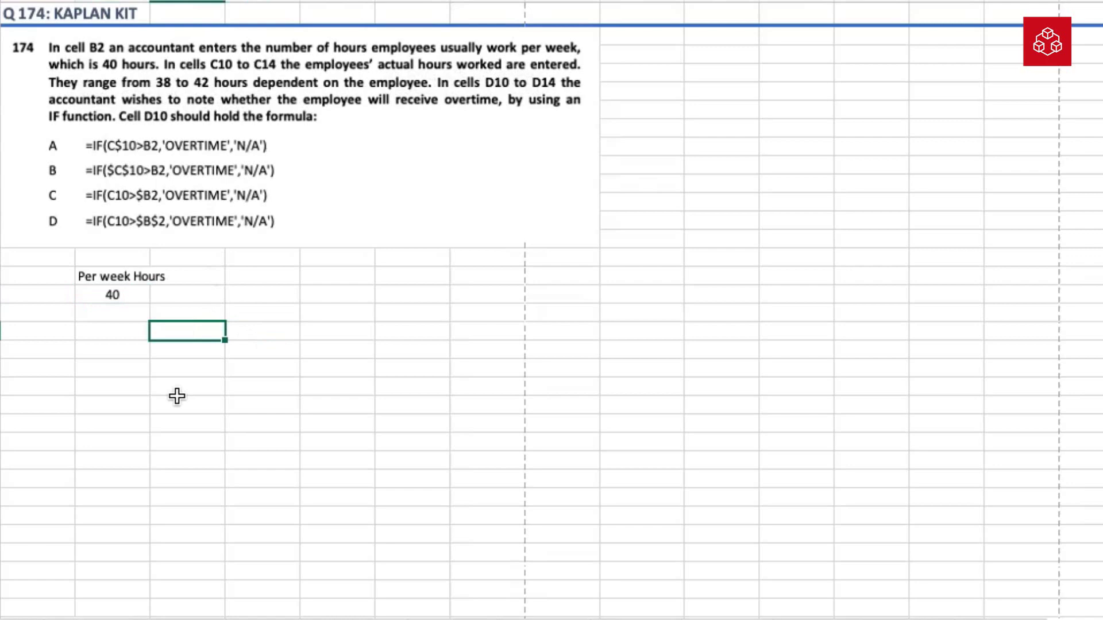
text(38)
key(Return)
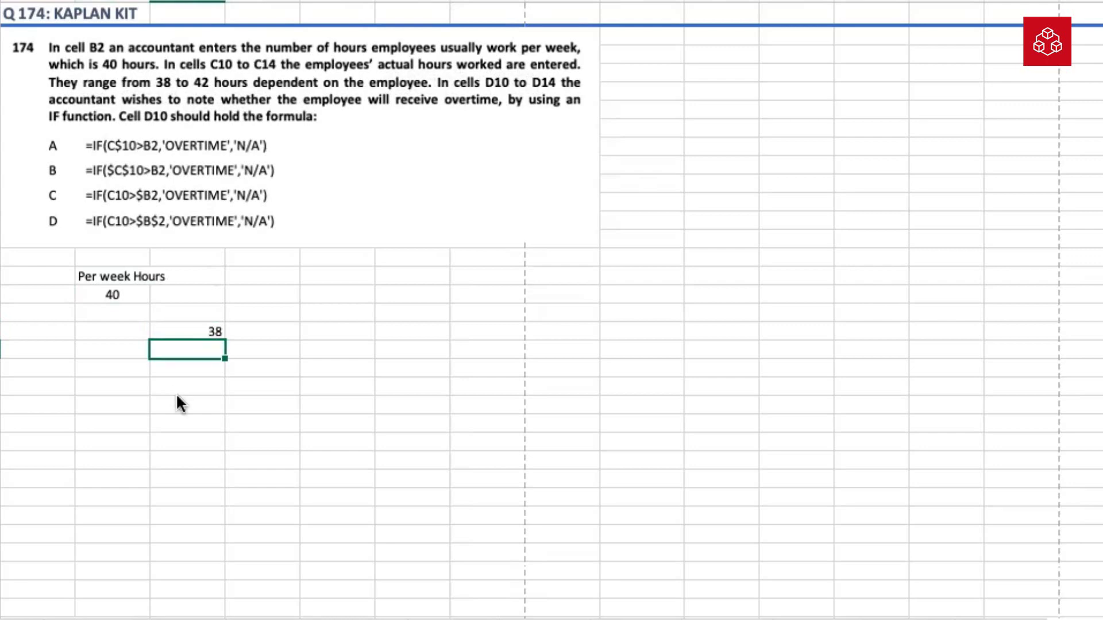
text(39)
key(Return)
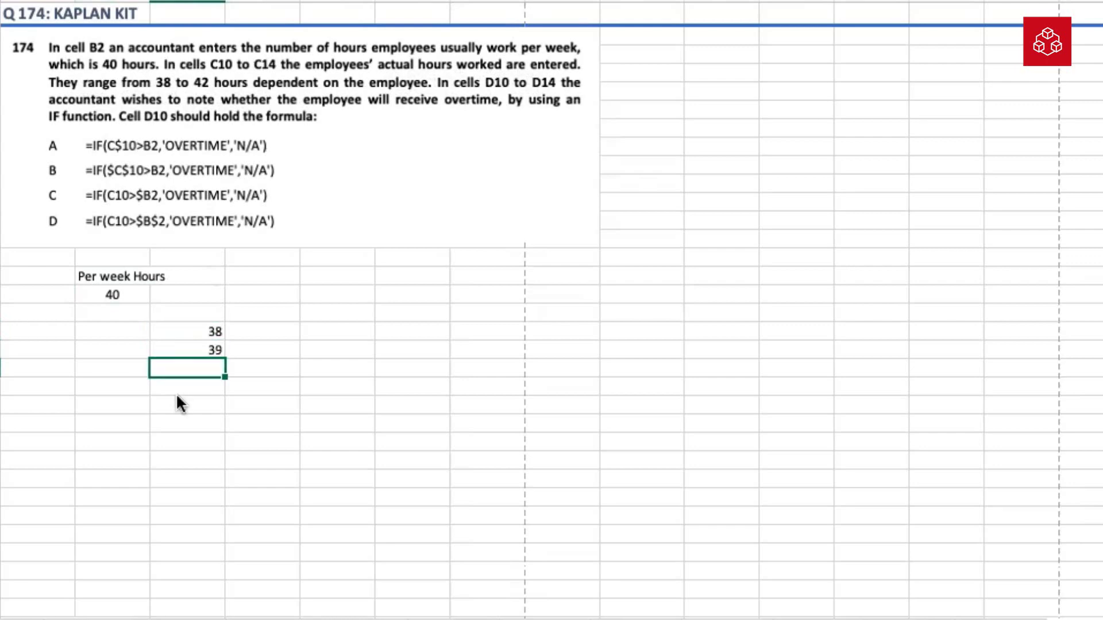
text(40)
key(Return)
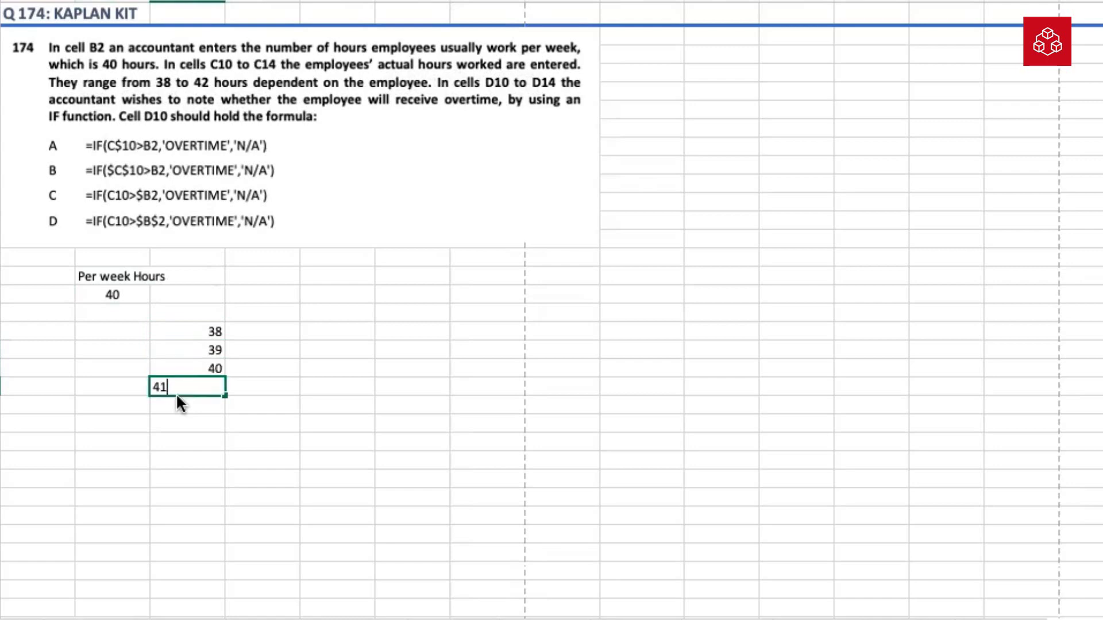
key(Return)
text(42)
key(Return)
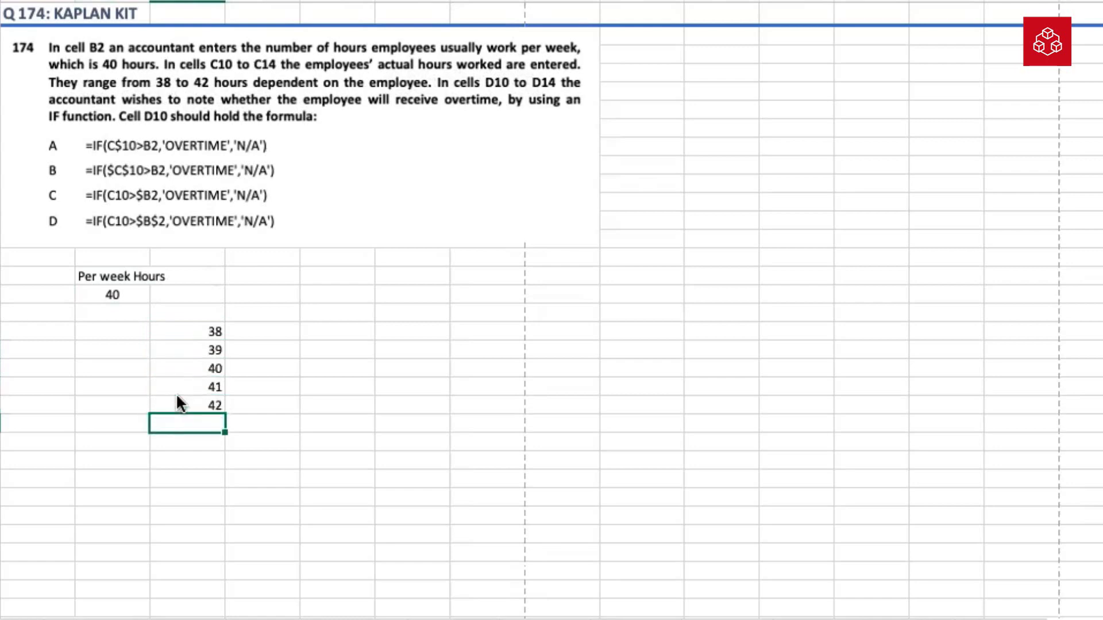
click(279, 405)
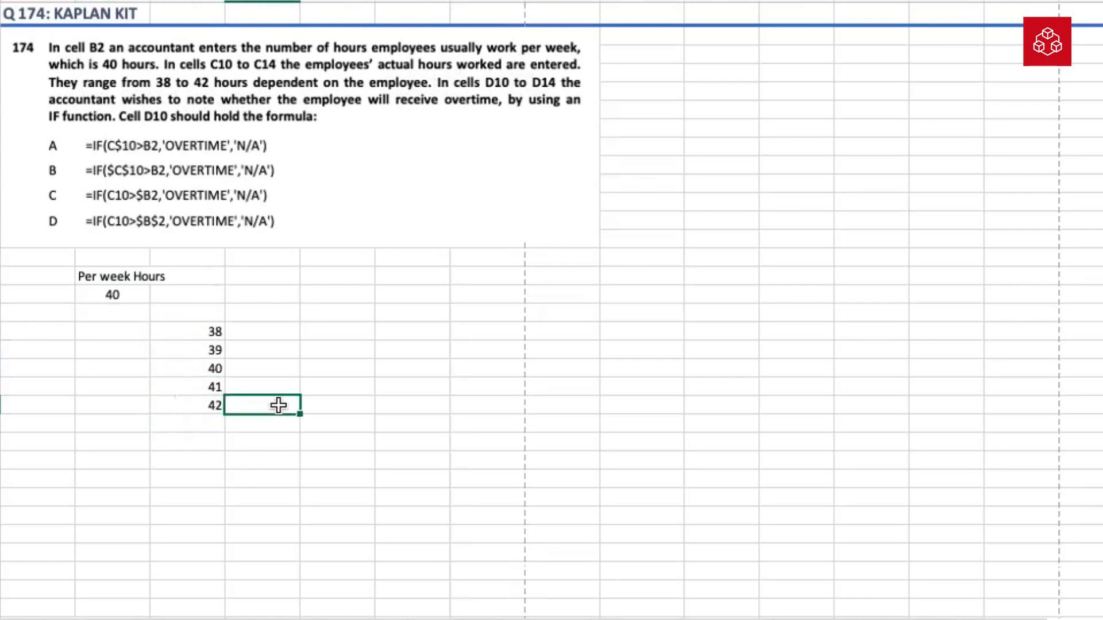
- Centre the five actual-hours values in their cells
drag(213, 331, 214, 409)
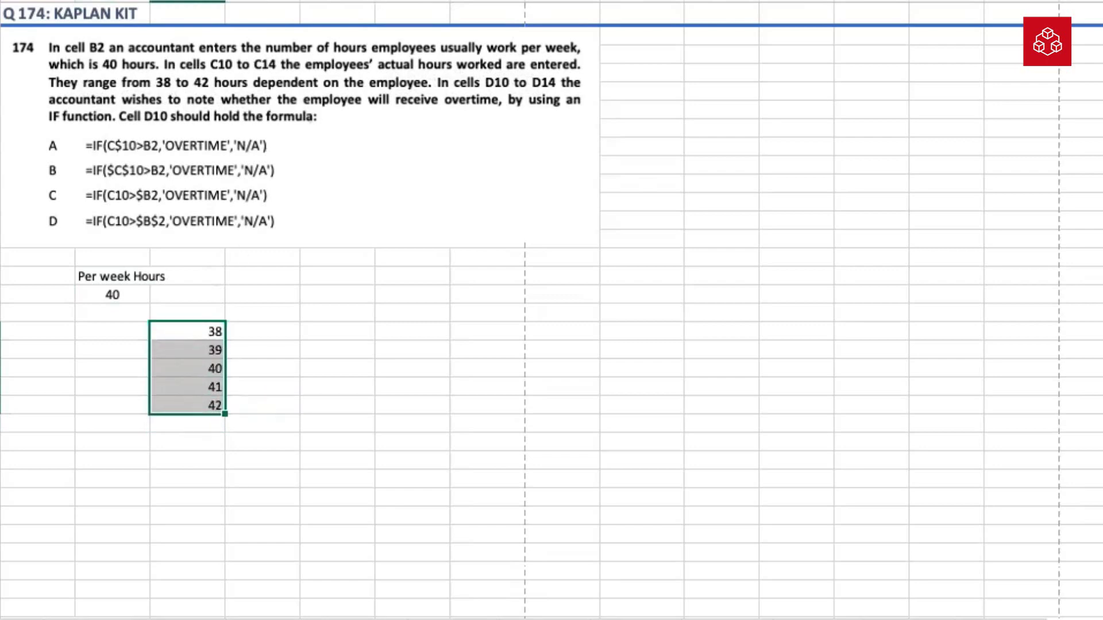
key(super+e)
click(285, 296)
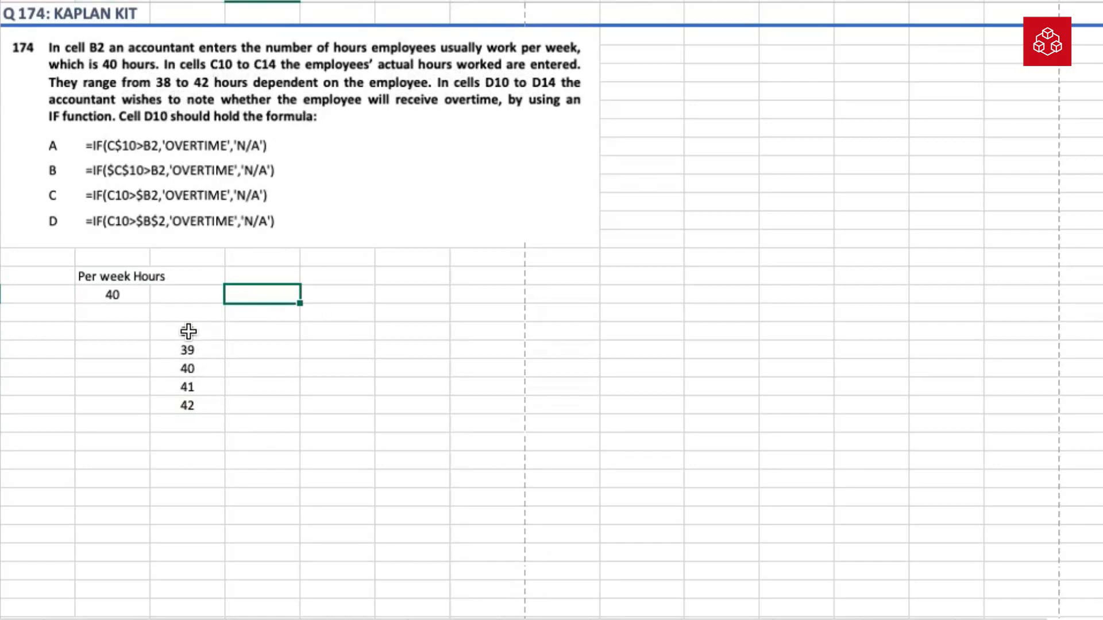
- Examine the actual hours and the empty overtime cells beside them against the question's four IF formula options
drag(188, 331, 192, 403)
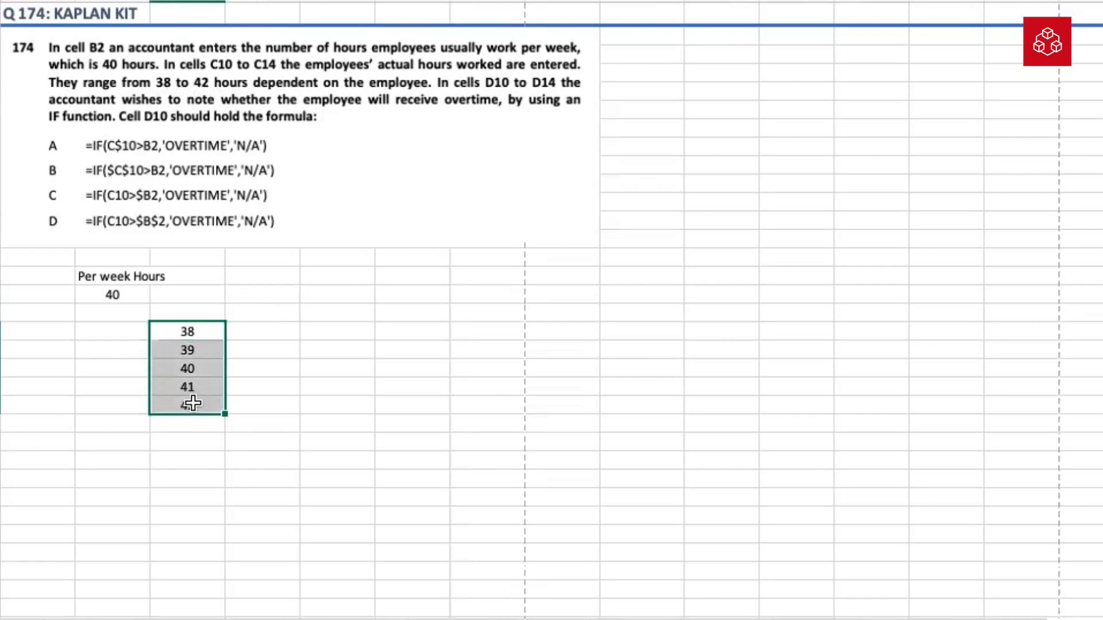
click(264, 409)
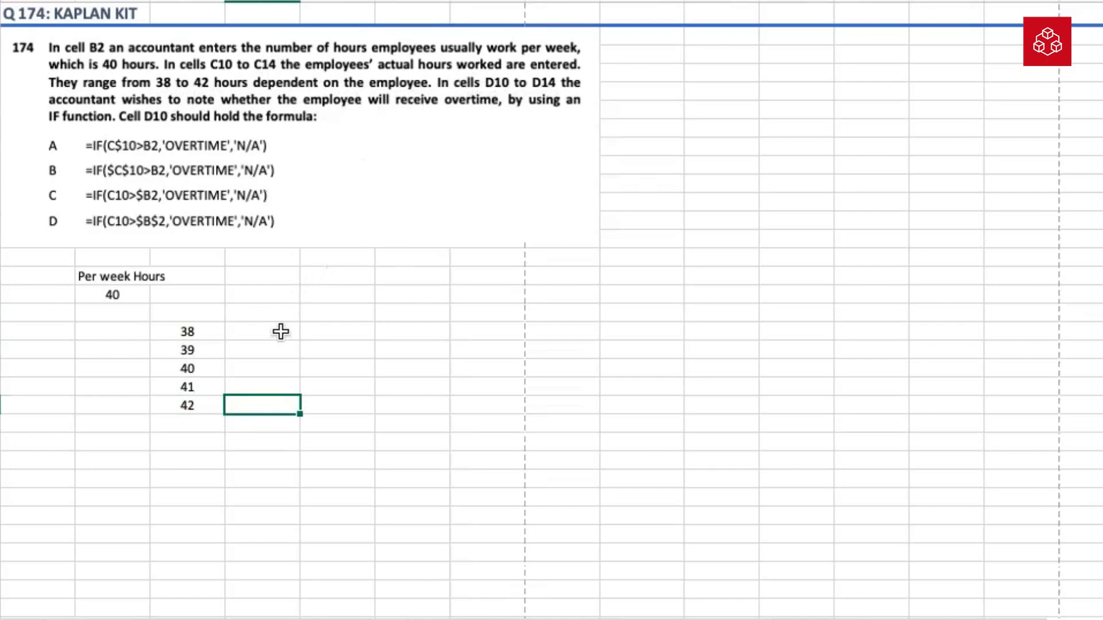
drag(280, 332, 286, 399)
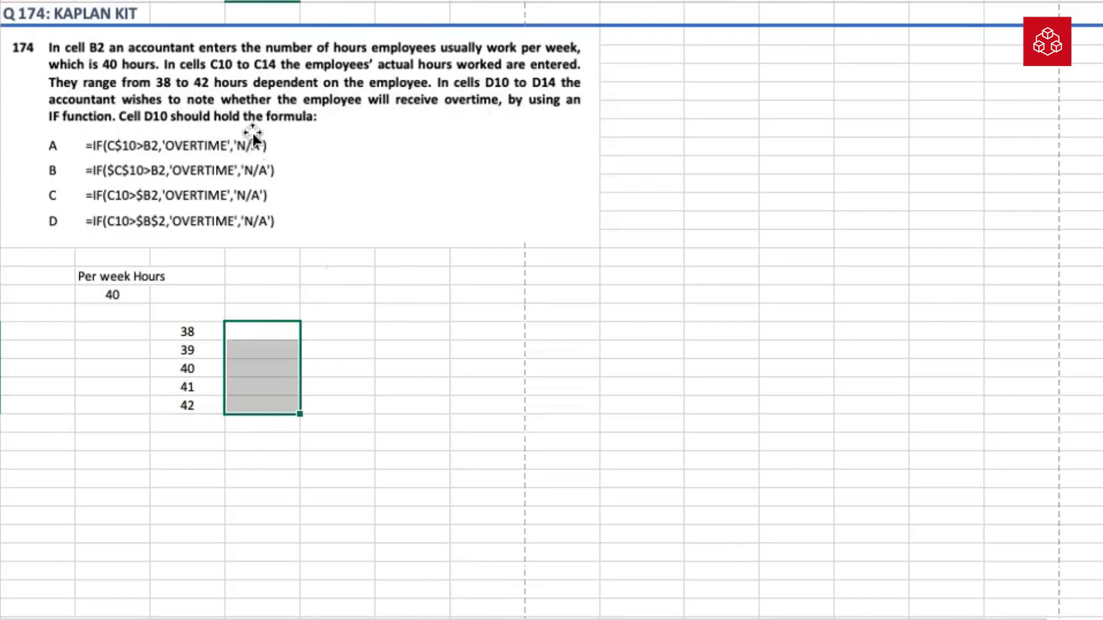
click(246, 323)
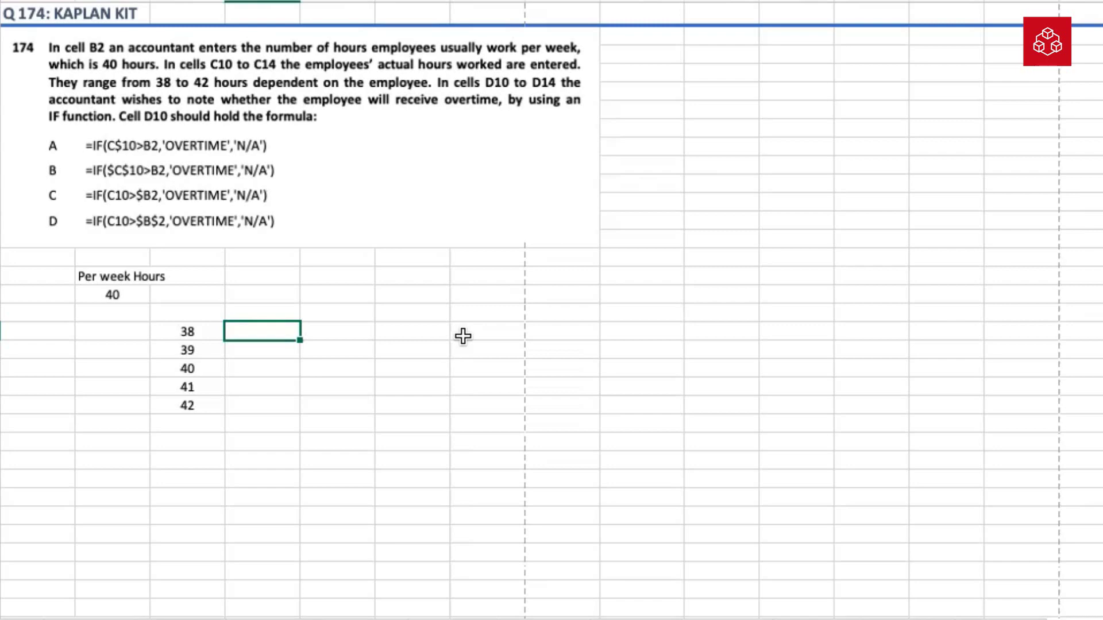
drag(271, 329, 271, 405)
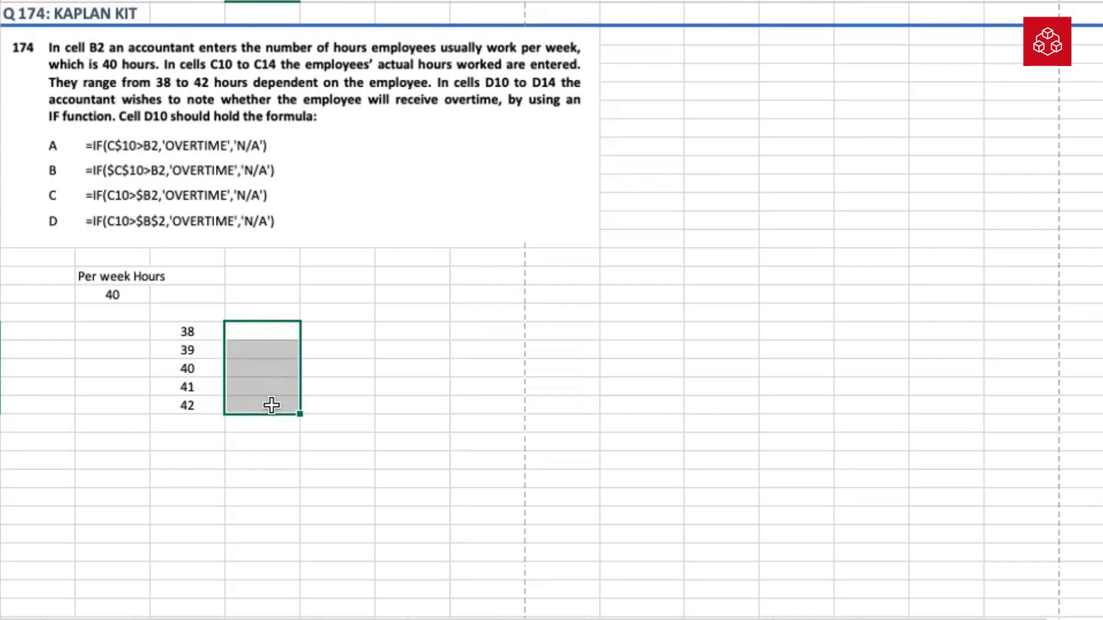
click(271, 406)
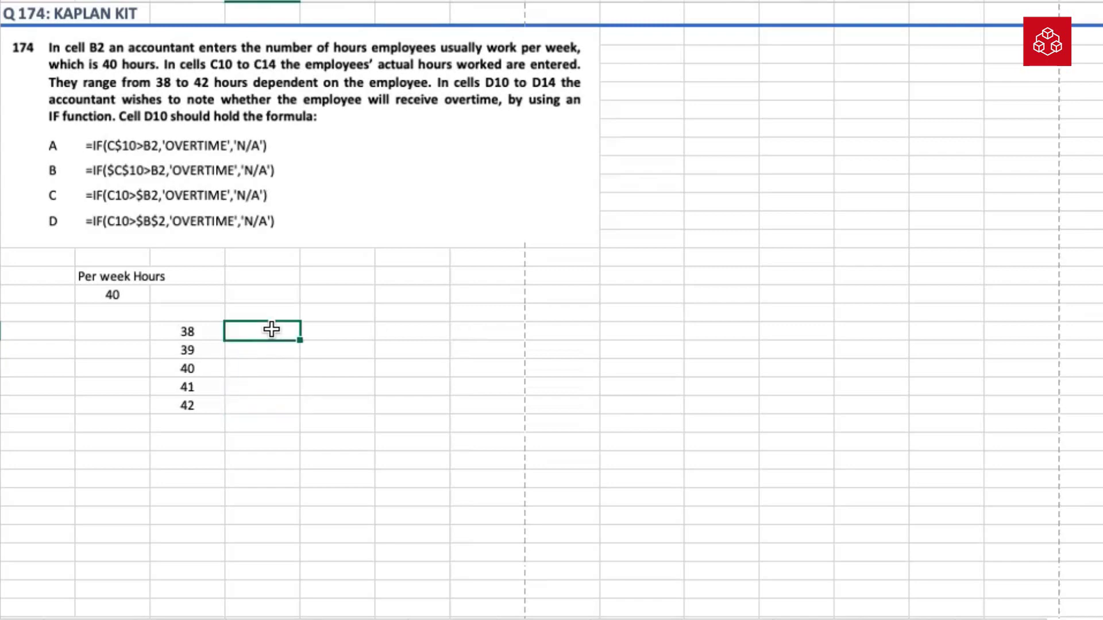
drag(270, 330, 271, 397)
click(271, 398)
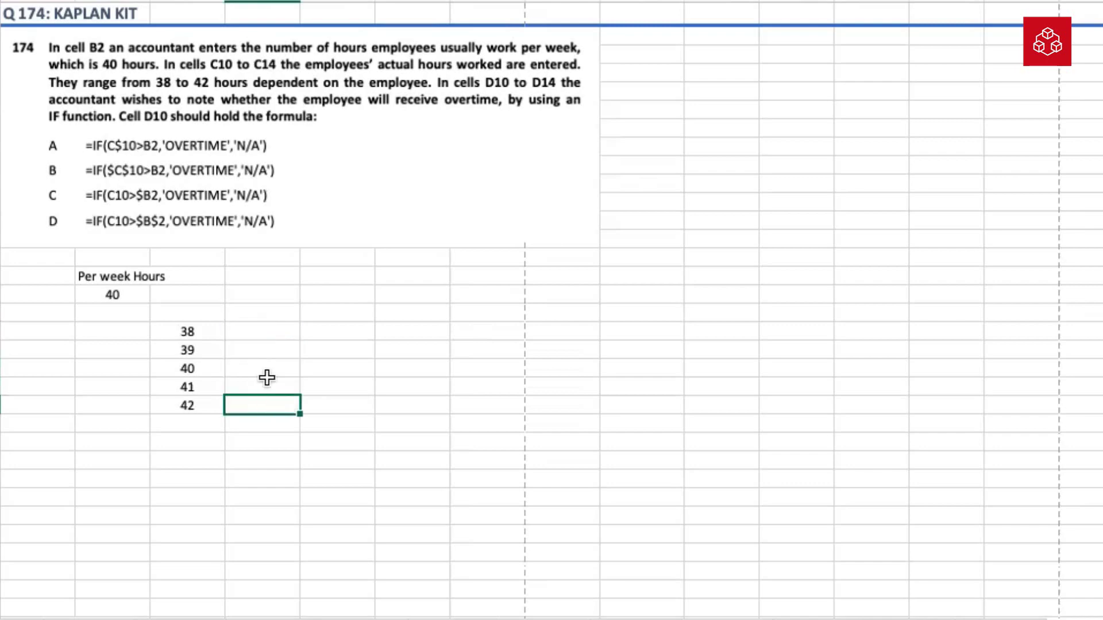
click(264, 336)
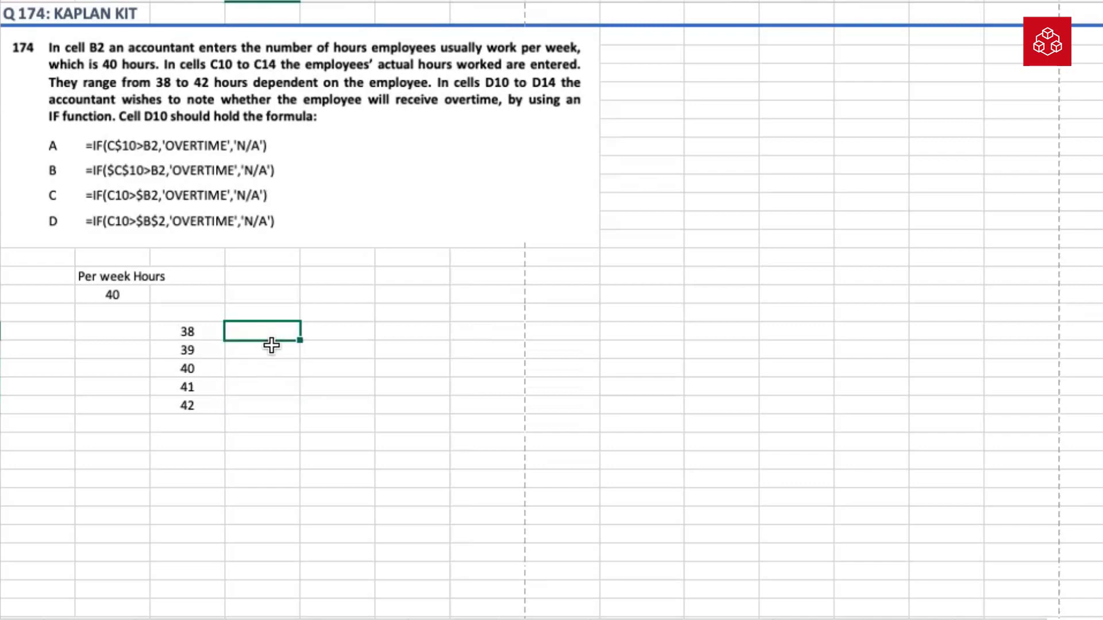
click(262, 351)
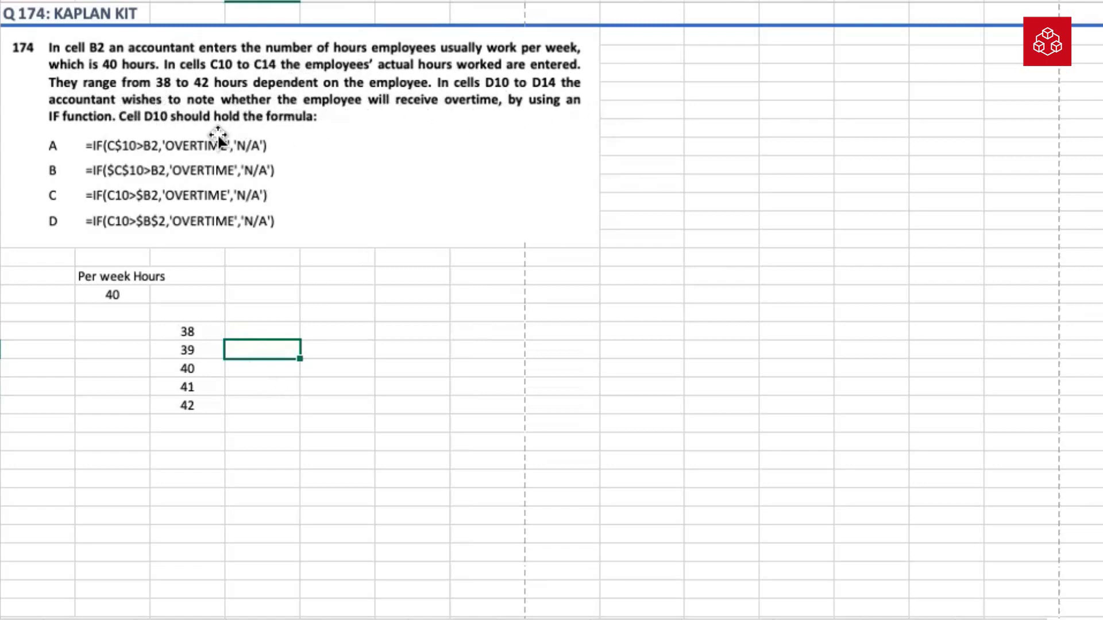
click(265, 375)
click(293, 329)
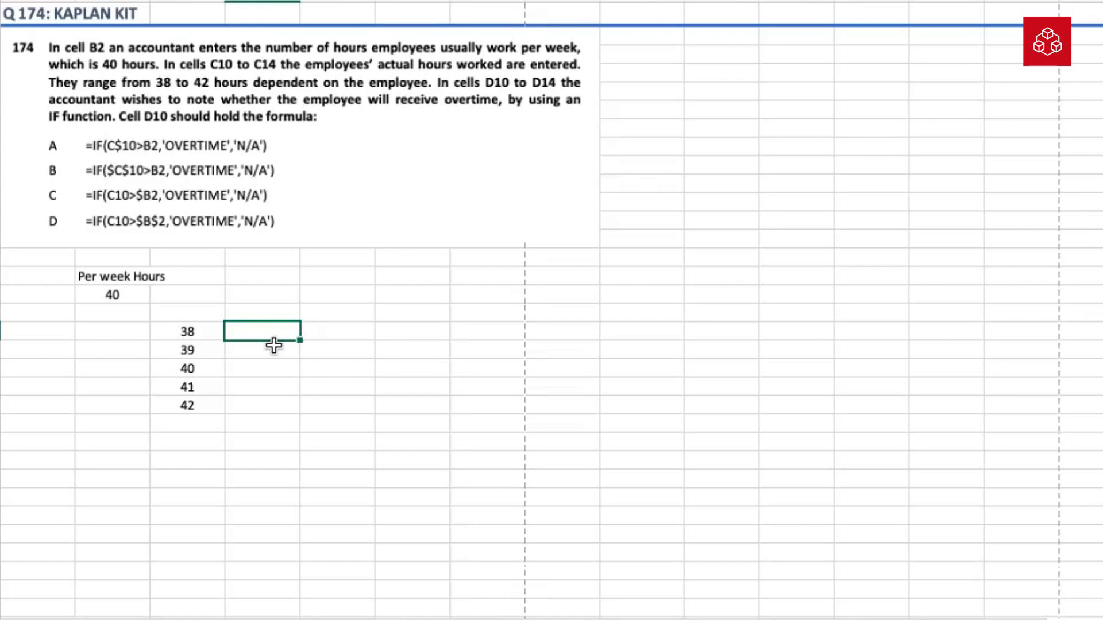
double_click(278, 349)
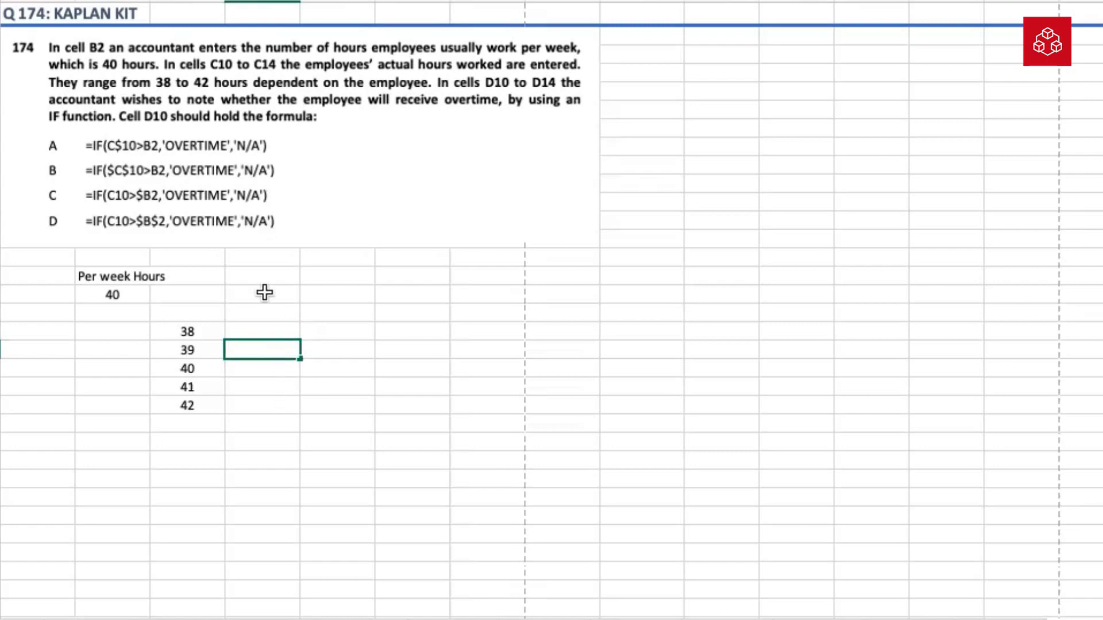
click(267, 332)
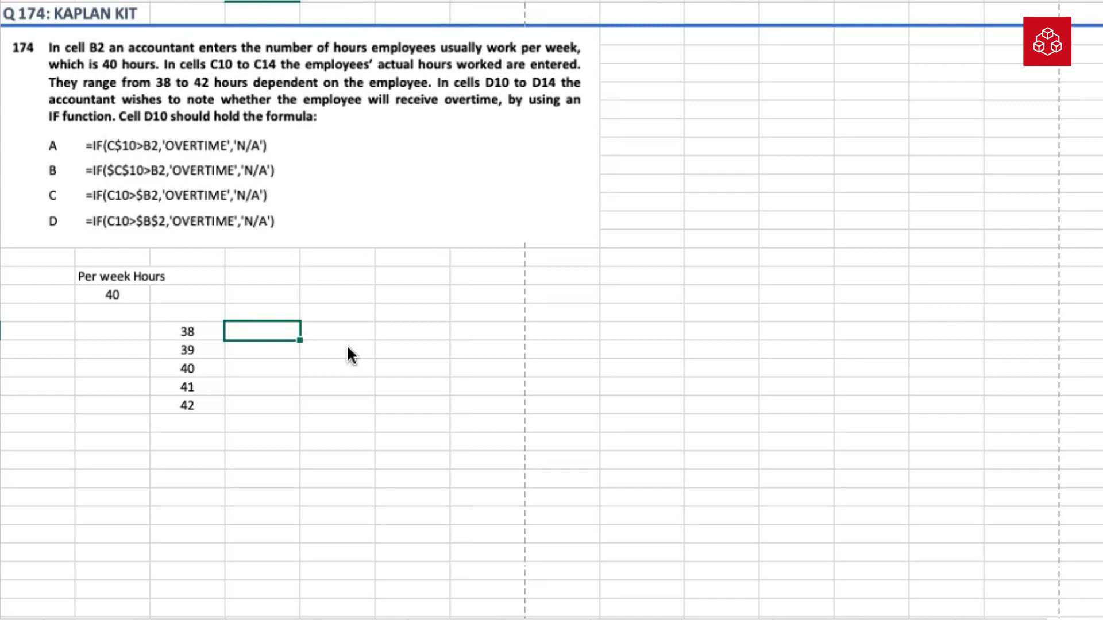
- Make the weekly hours figure of 40 and the first employee's actual hours bold
click(120, 293)
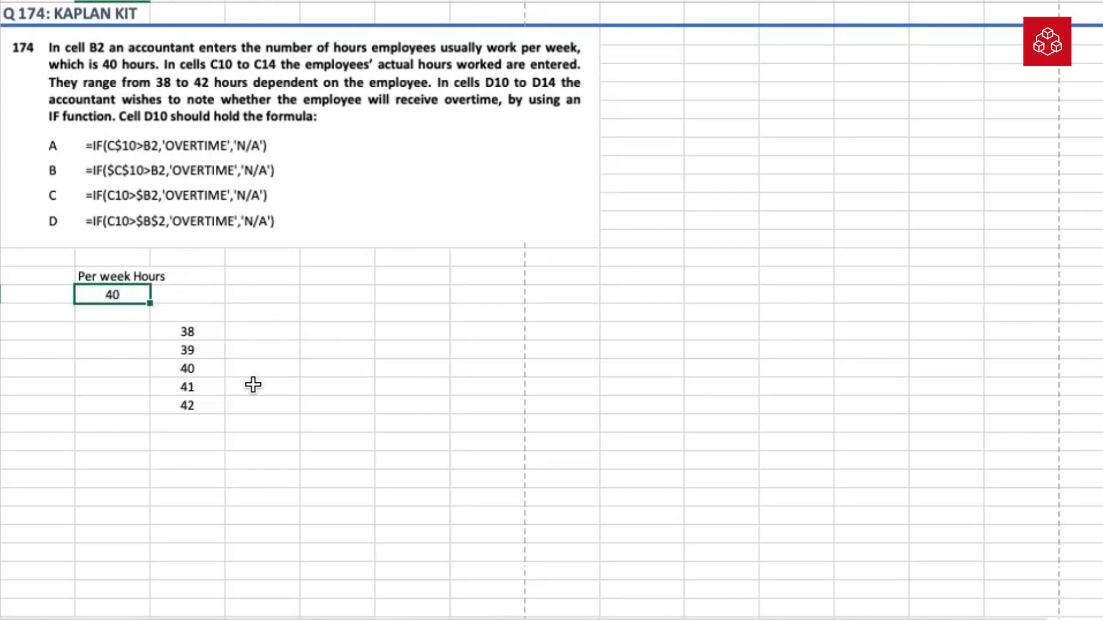
key(ctrl+b)
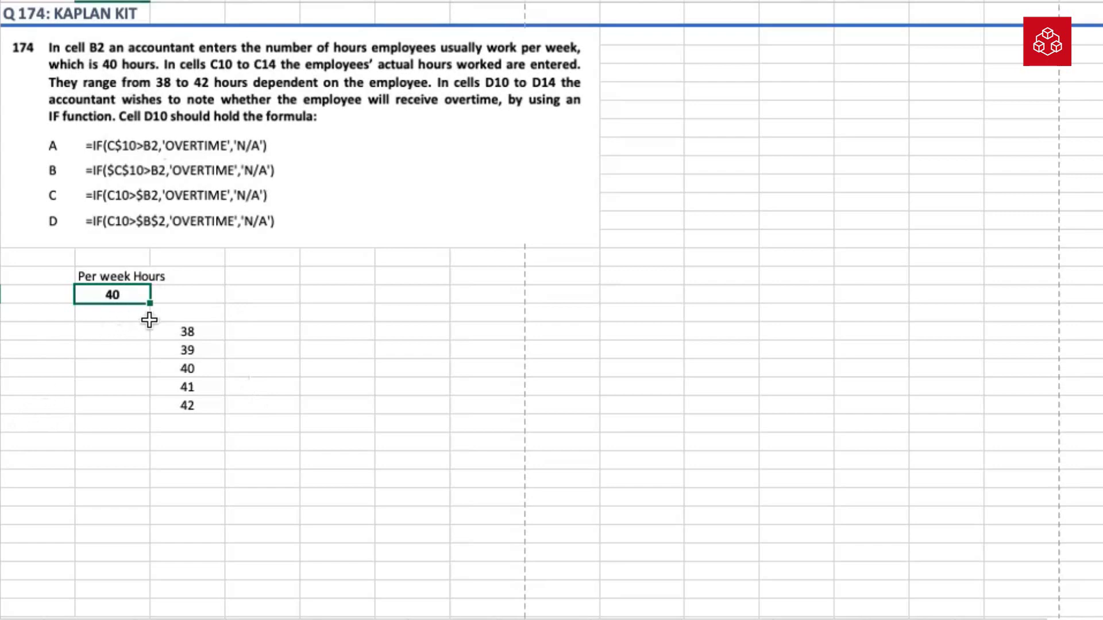
click(183, 329)
key(ctrl+b)
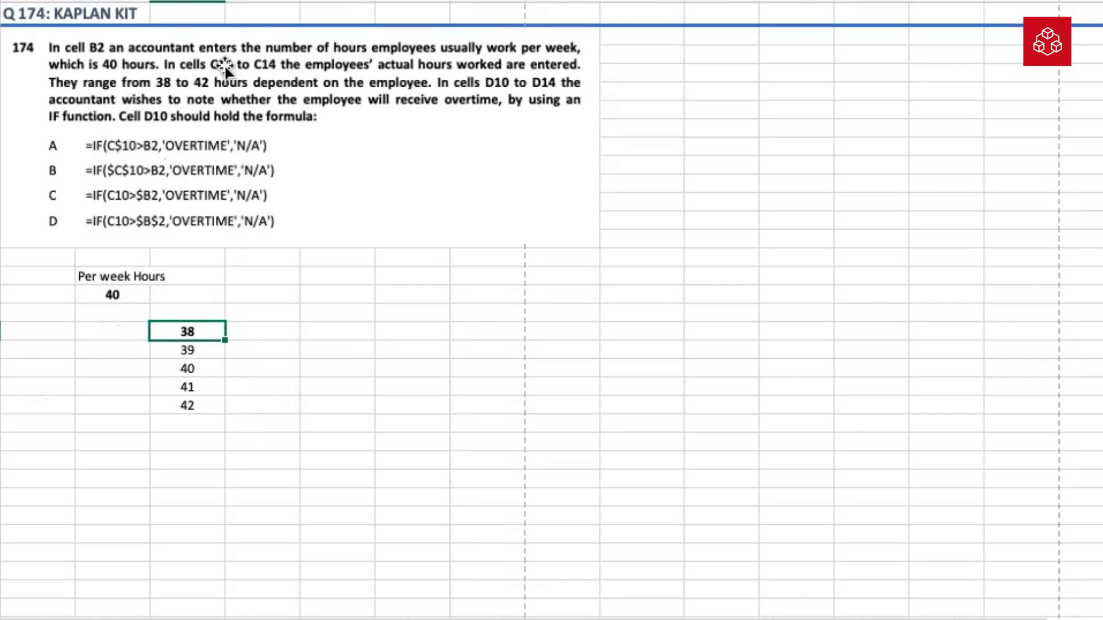
click(183, 350)
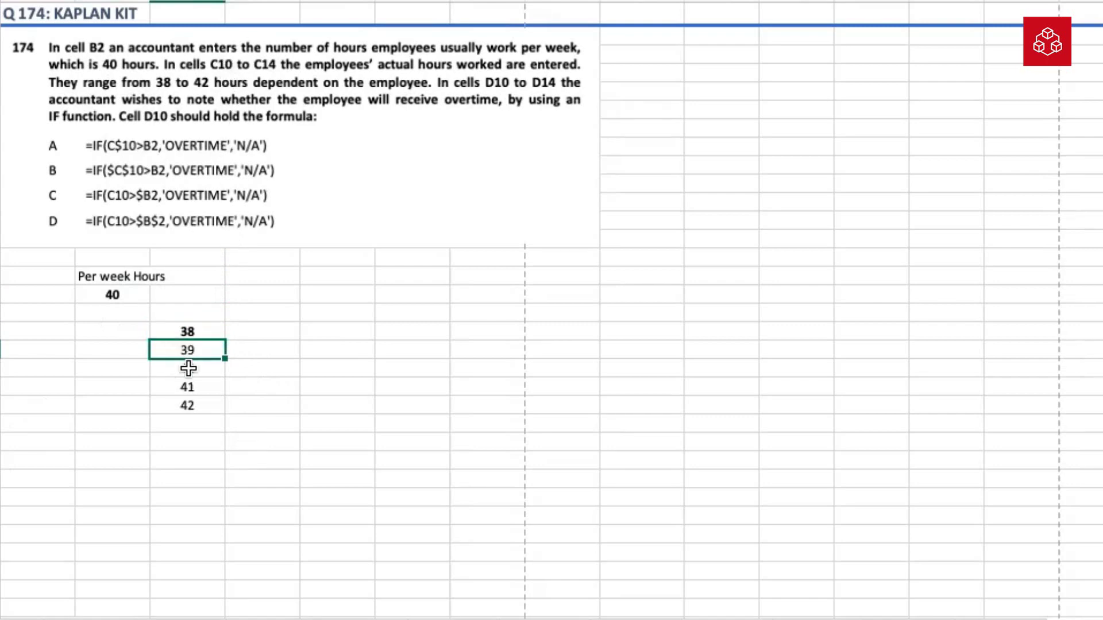
click(199, 404)
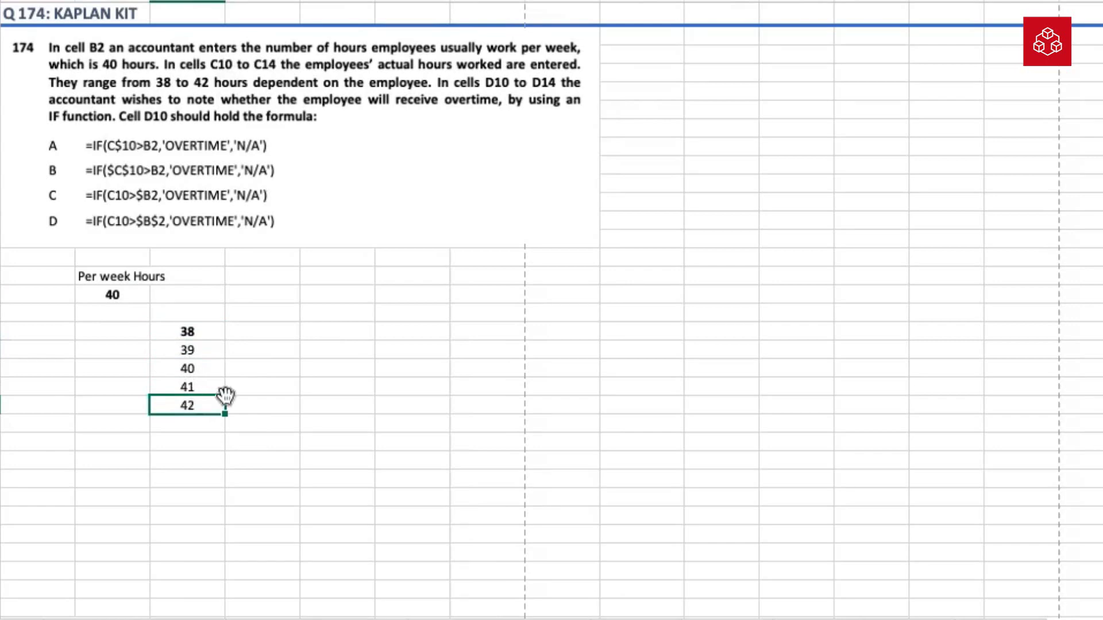
click(288, 330)
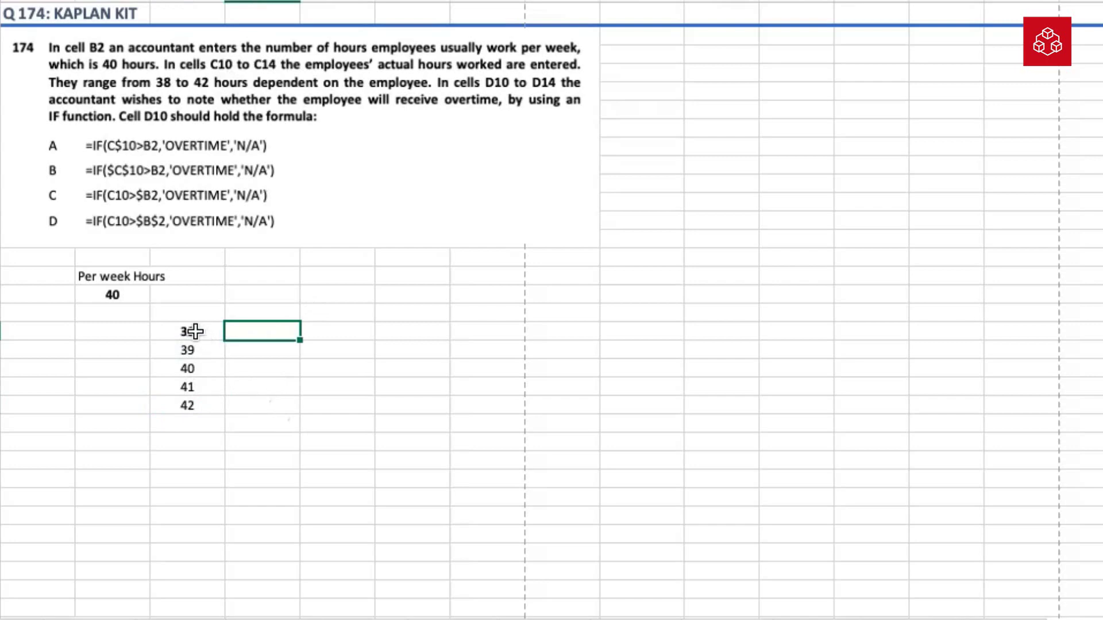
click(190, 331)
click(252, 330)
click(199, 327)
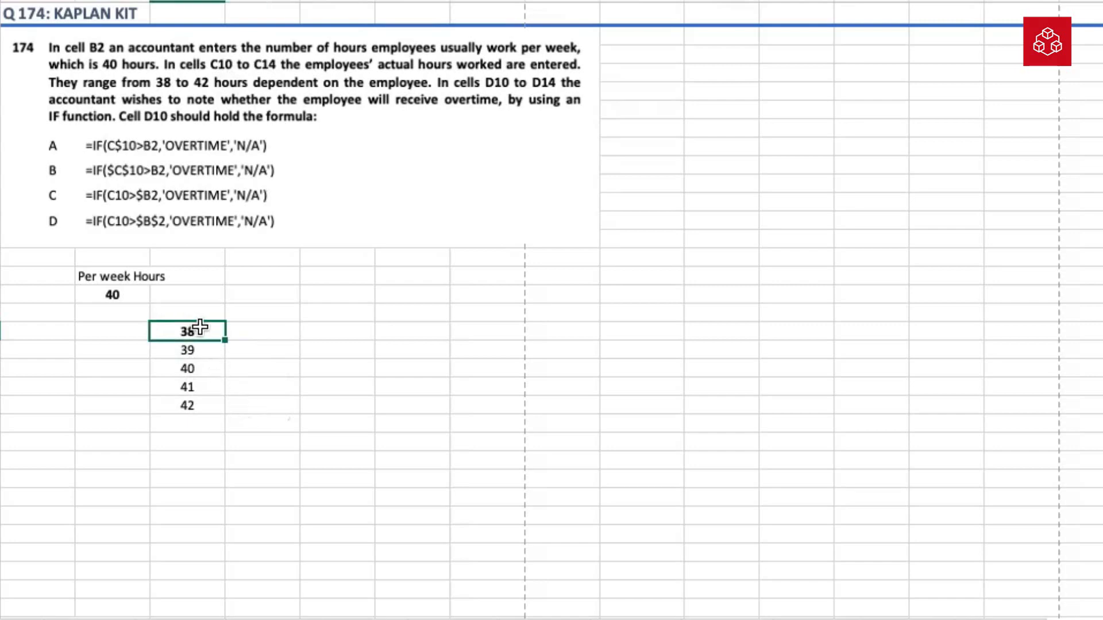
click(248, 332)
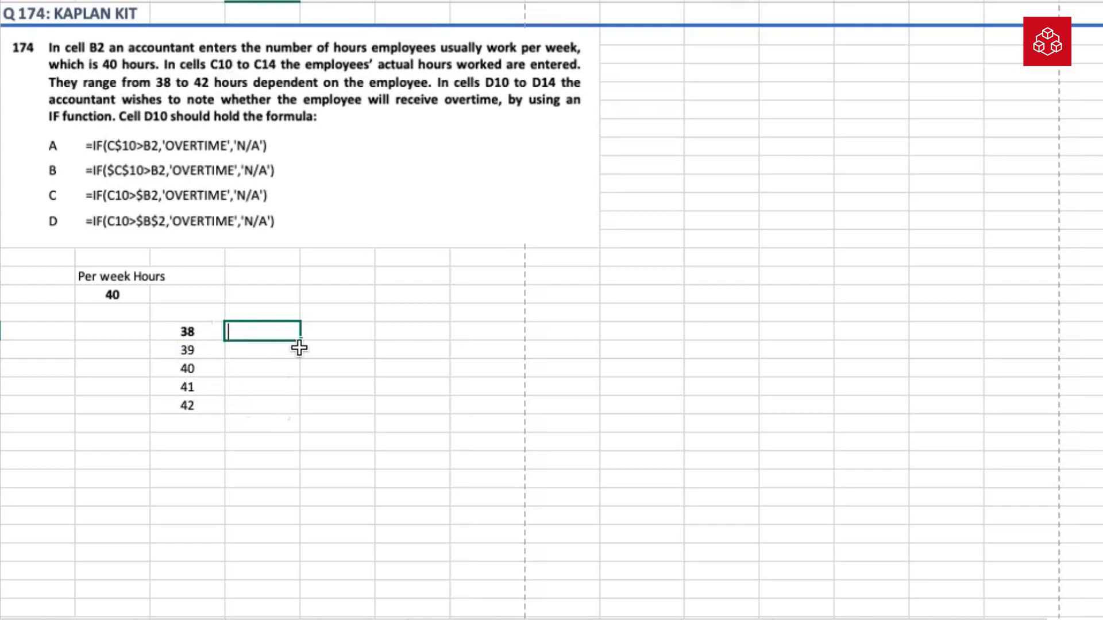
click(304, 353)
click(280, 330)
drag(301, 341, 292, 414)
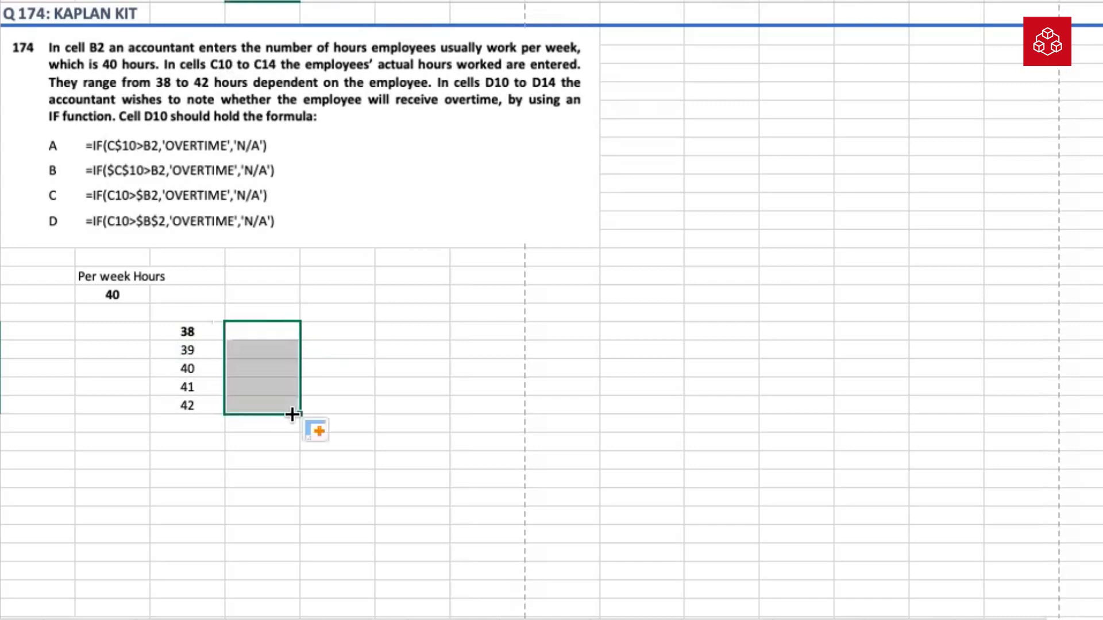
click(276, 347)
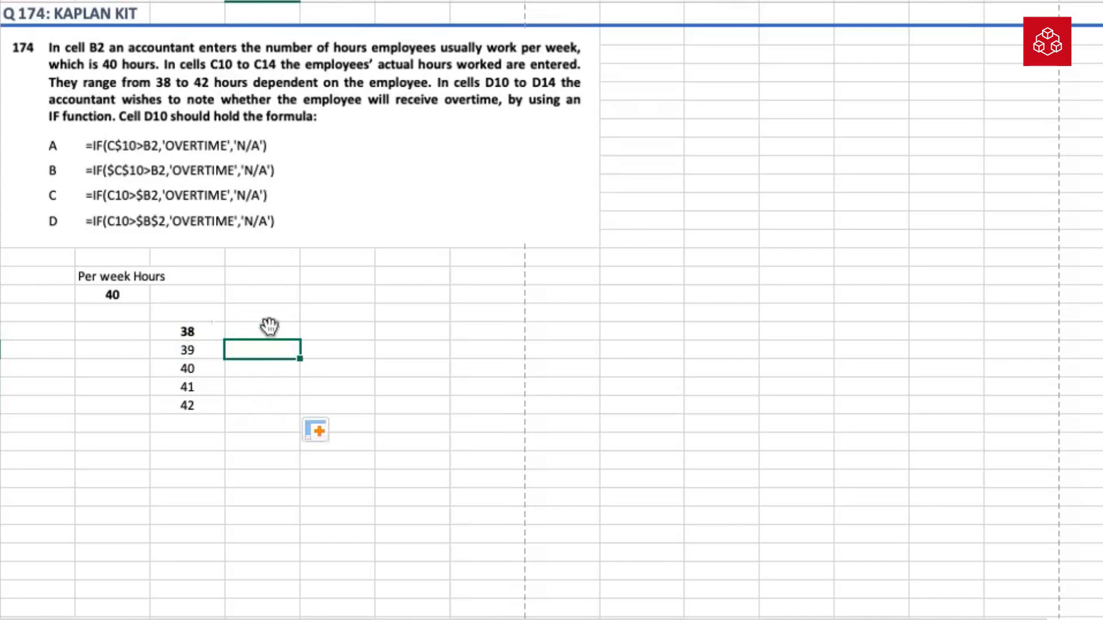
click(271, 327)
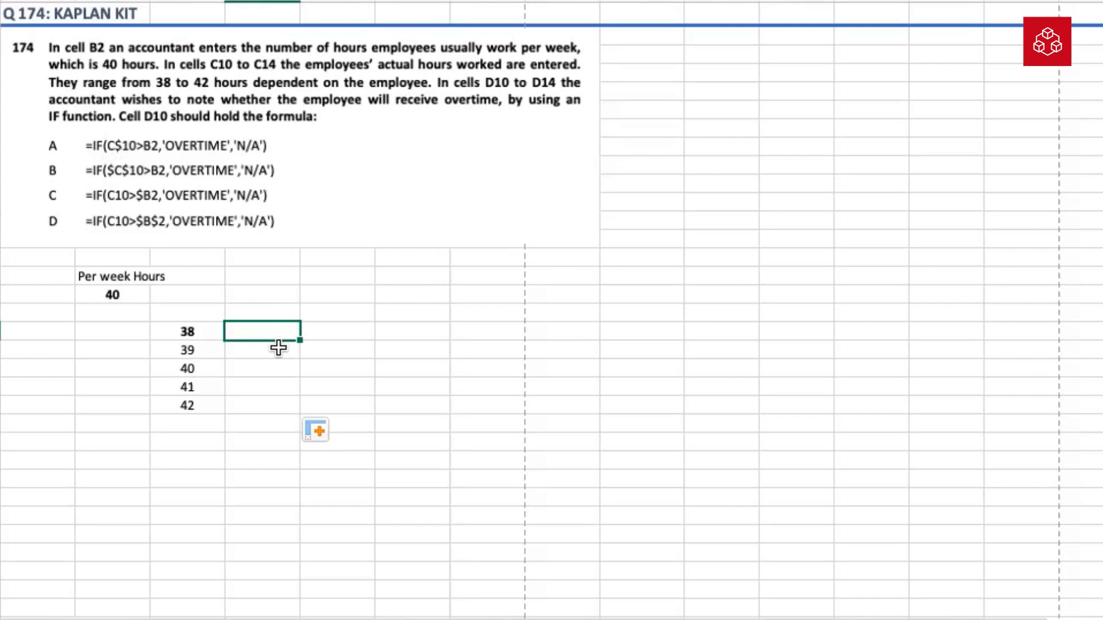
click(201, 331)
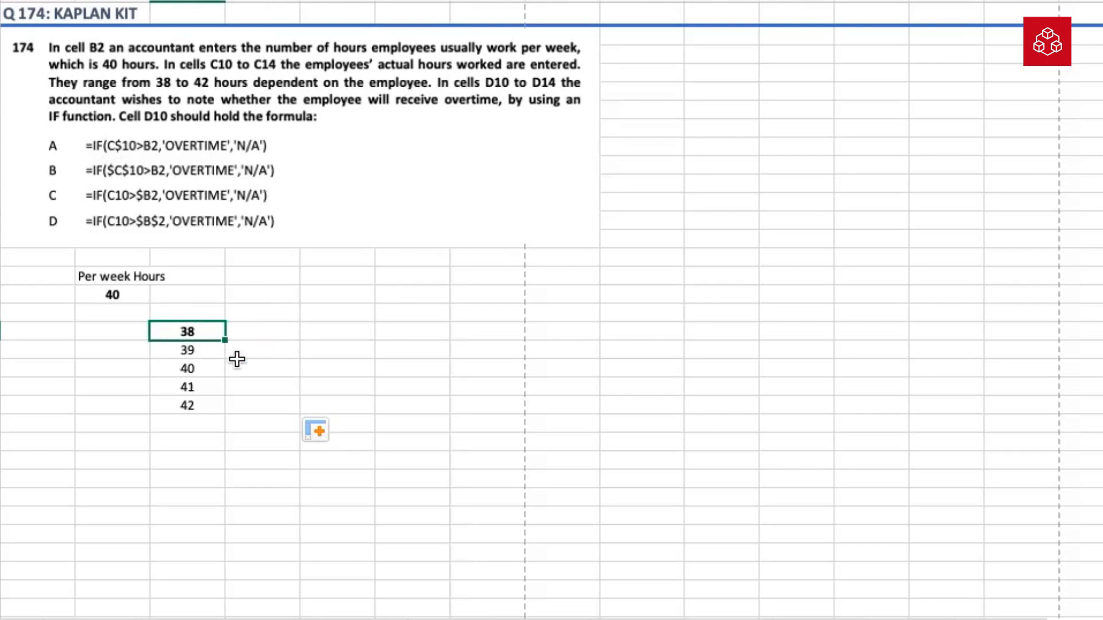
click(248, 330)
click(204, 330)
click(249, 330)
click(207, 330)
click(255, 331)
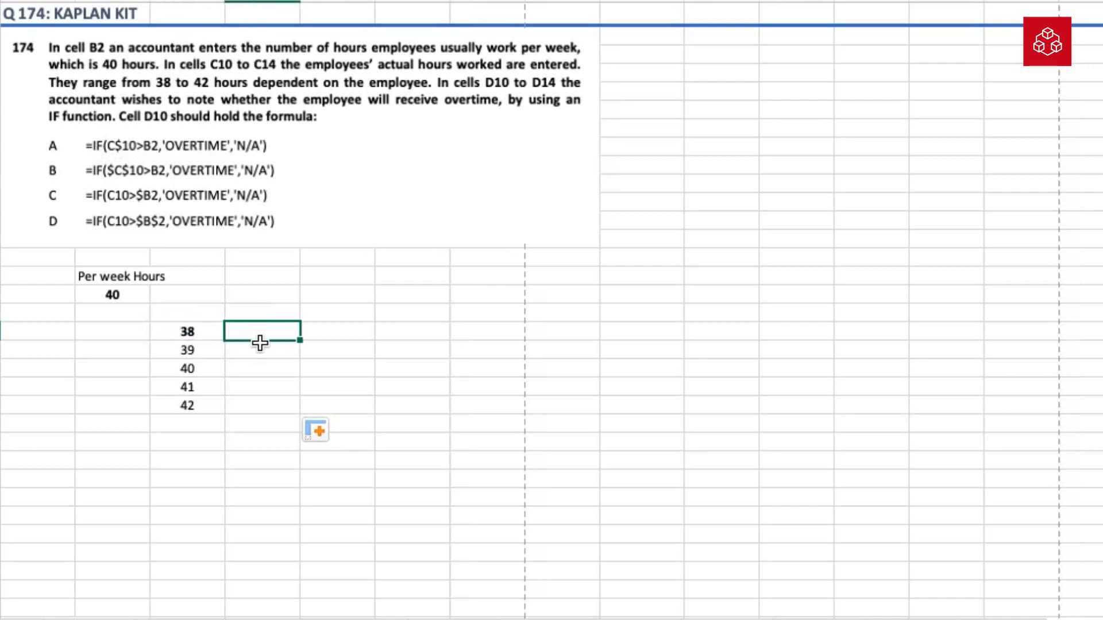
- Examine the empty overtime cells, the weekly hours figure and the list of actual hours against the formula options
drag(299, 340, 273, 406)
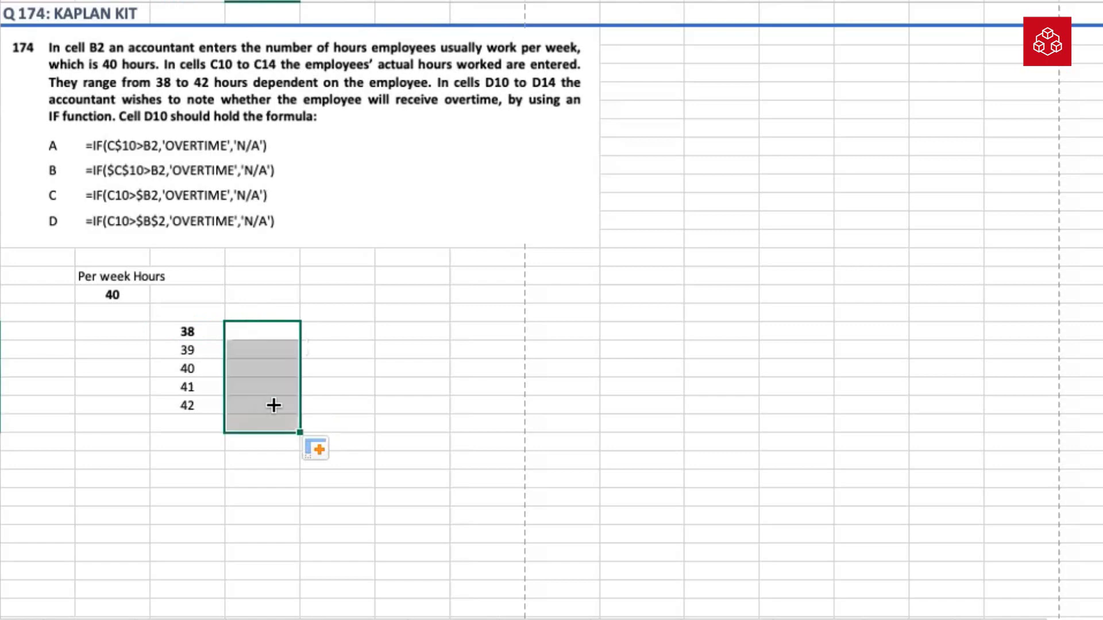
click(190, 330)
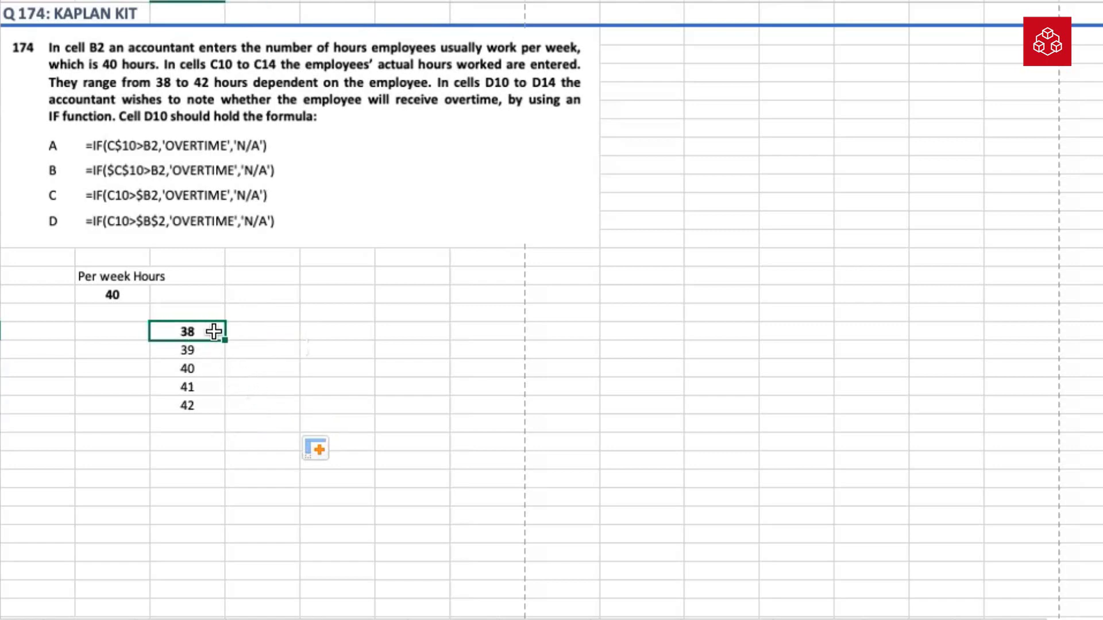
click(113, 292)
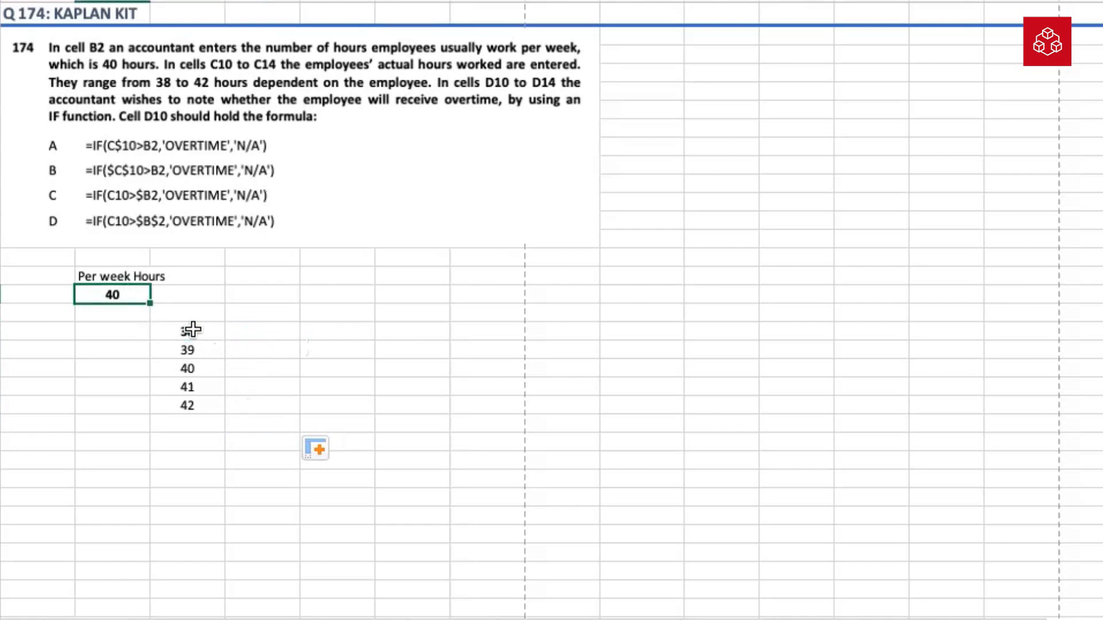
drag(209, 335, 212, 407)
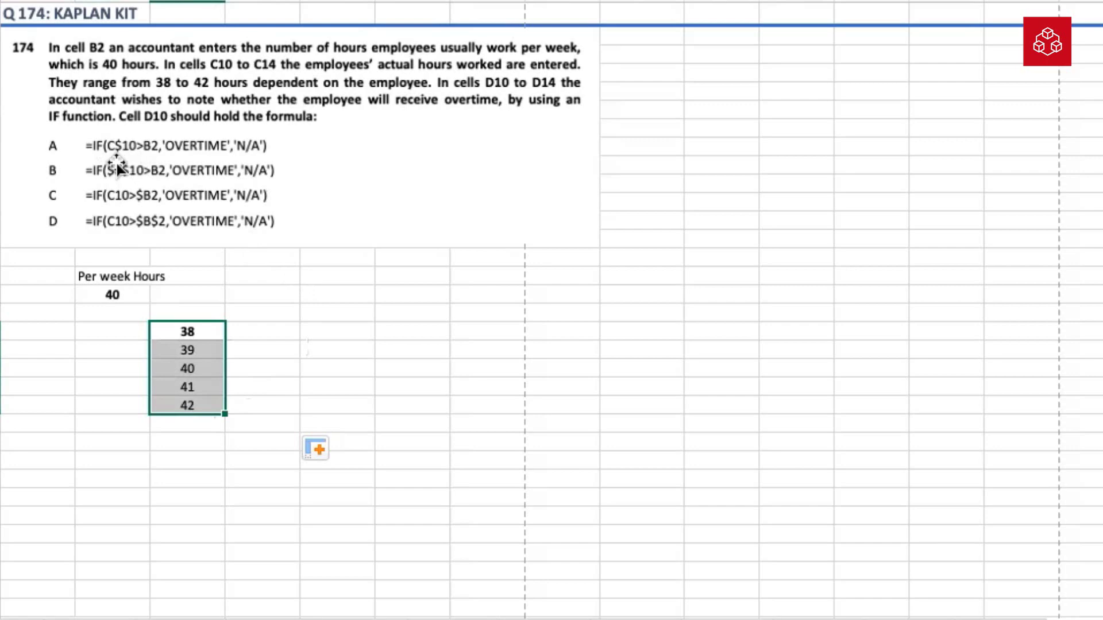
- Write a sample reference C10 one row above and two columns right of the first actual-hours value, making it absolute as $C$10
click(318, 306)
text(c)
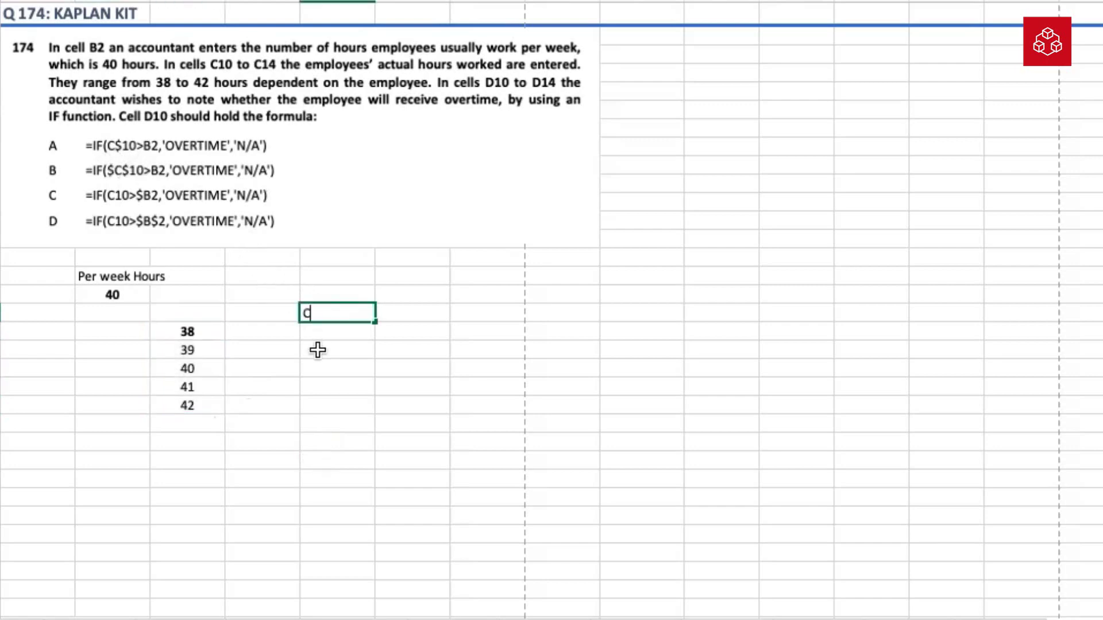
text(10)
key(Return)
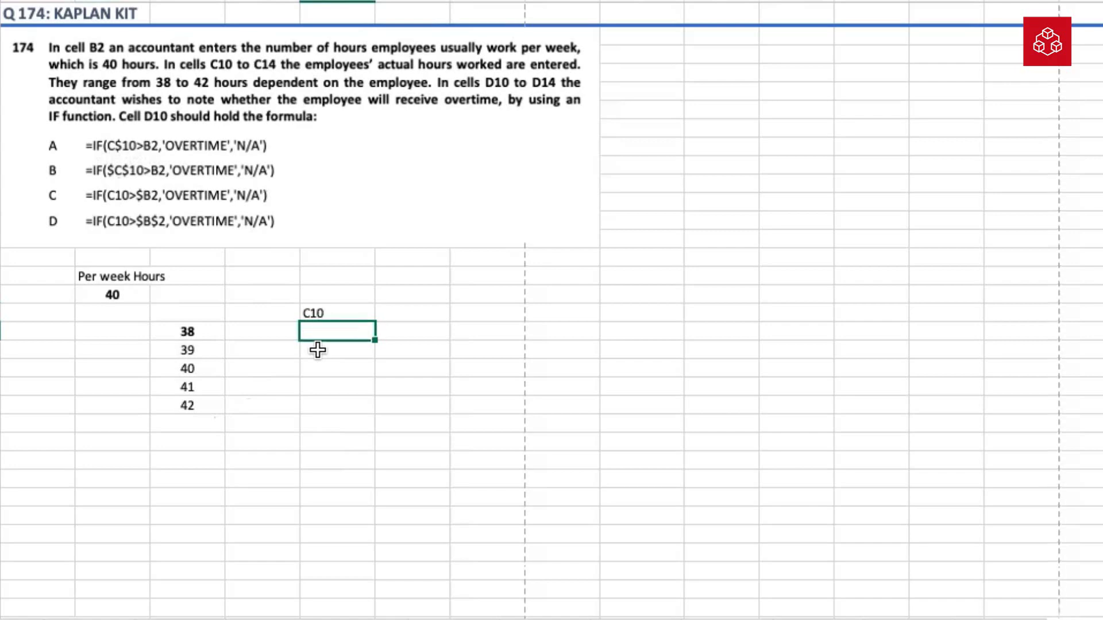
double_click(305, 311)
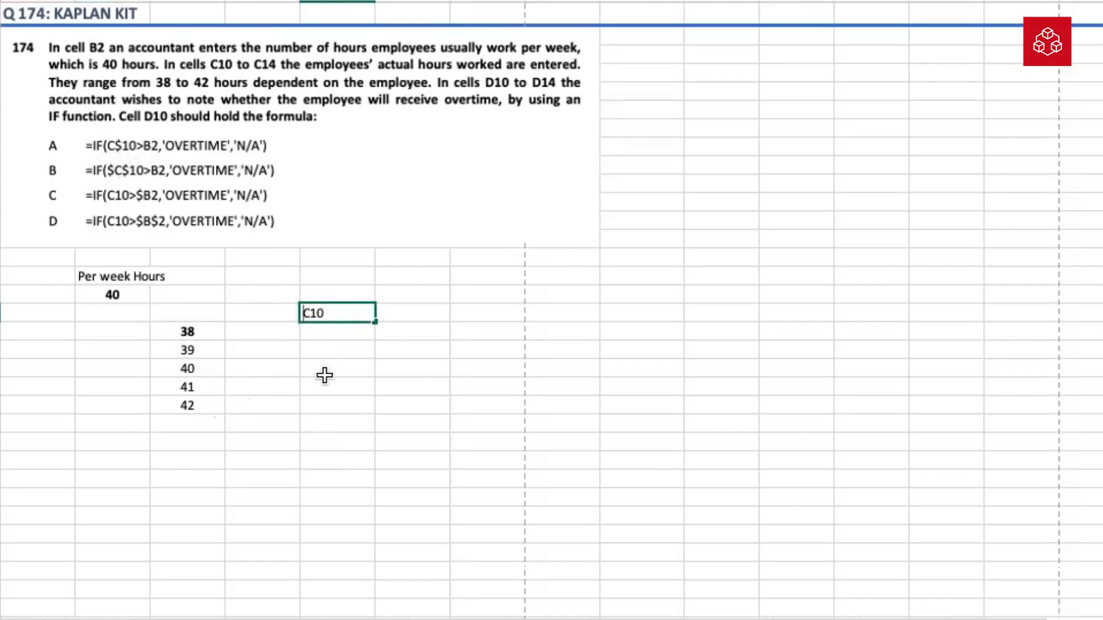
text($C$)
key(Return)
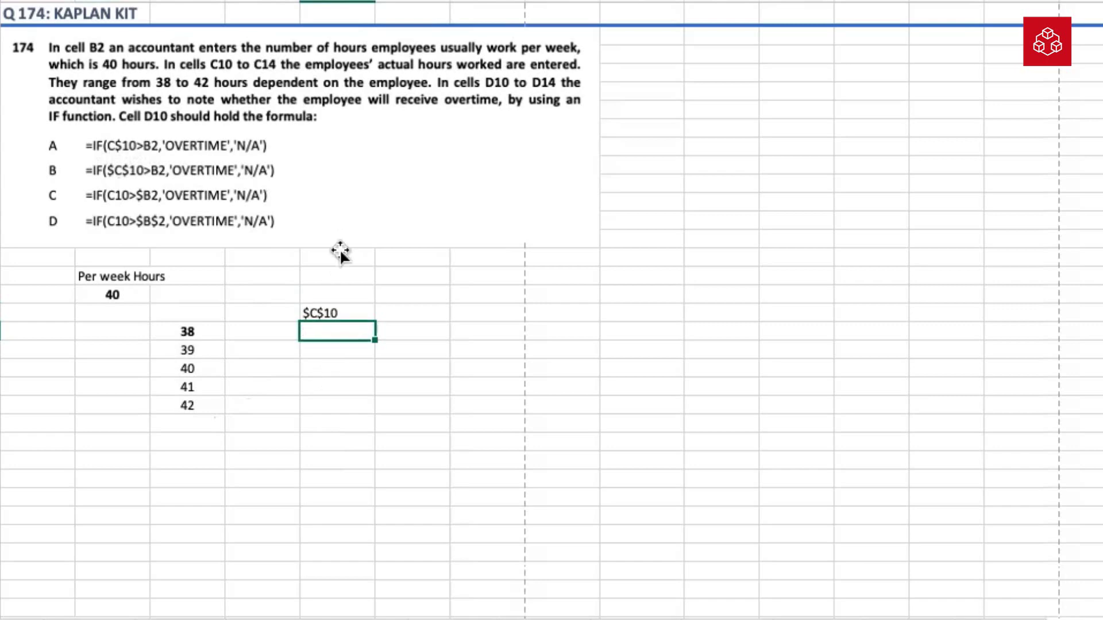
click(343, 311)
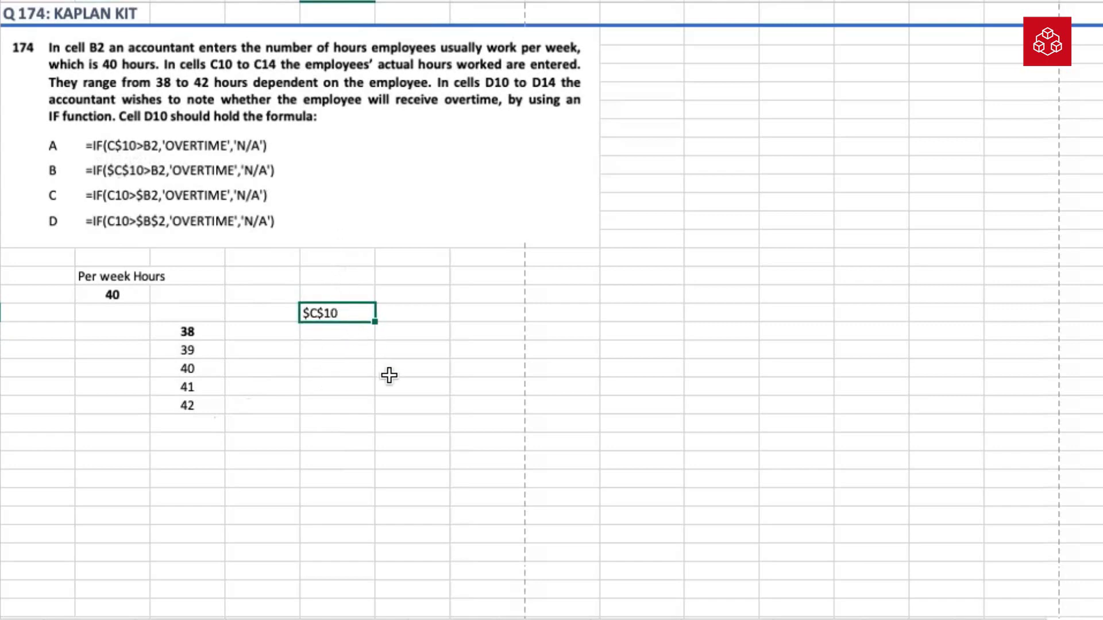
- Compare the weekly hours figure with the actual hours and clear the sample $C$10 reference
click(124, 295)
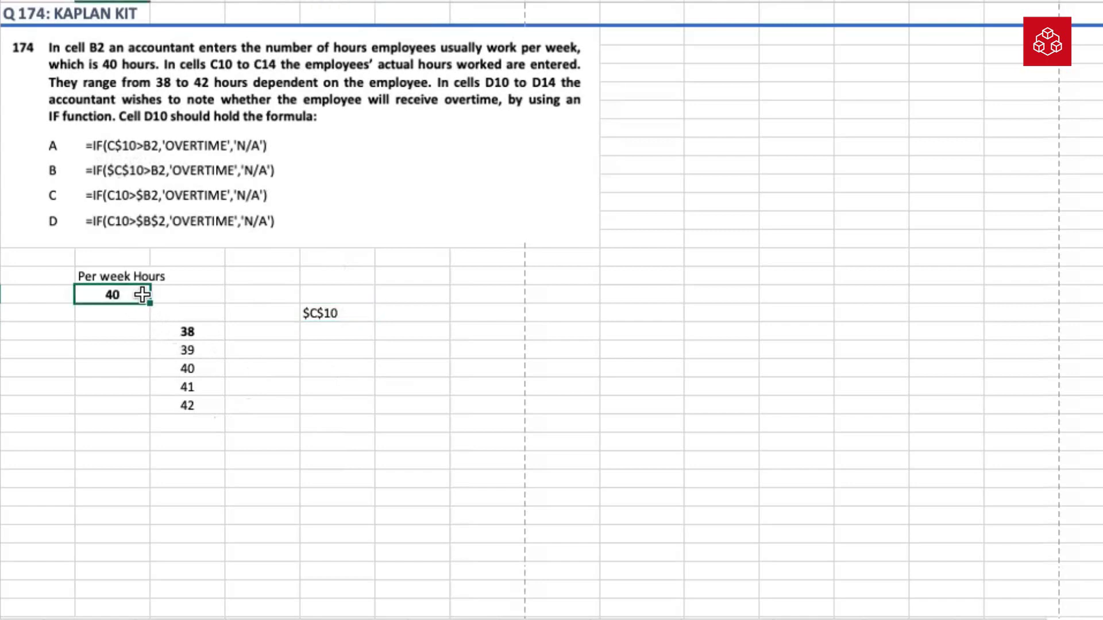
click(196, 334)
drag(197, 334, 210, 402)
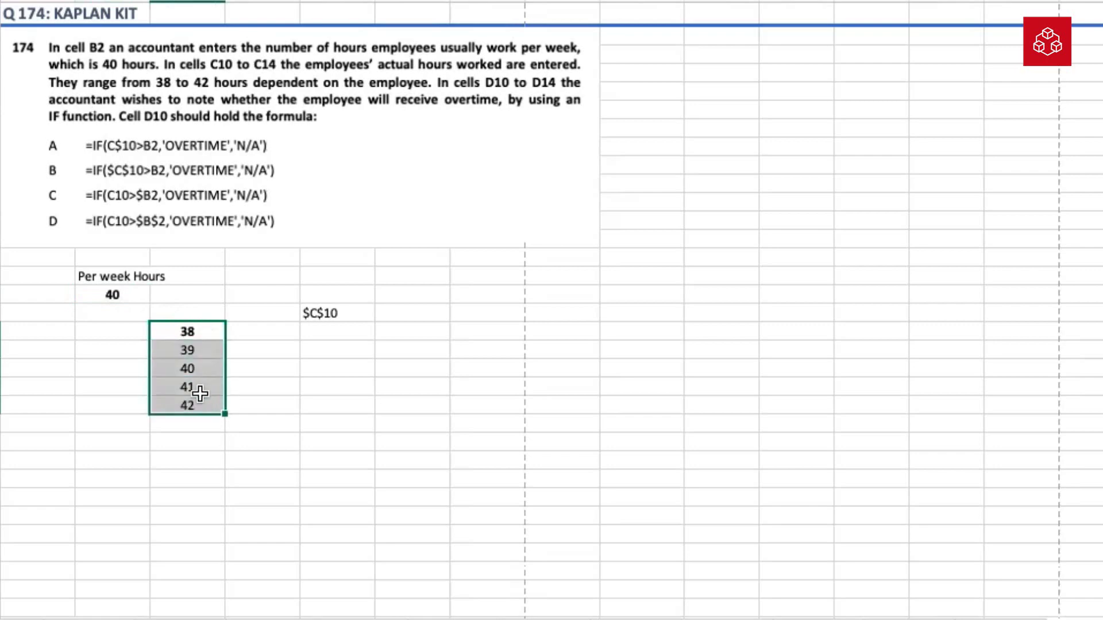
click(131, 298)
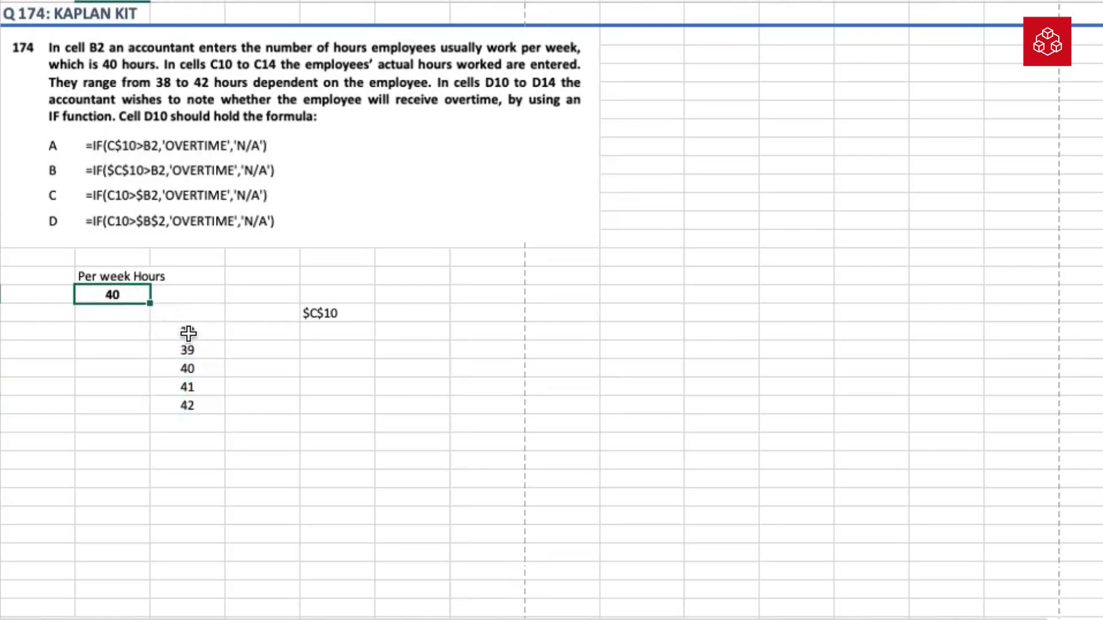
click(304, 315)
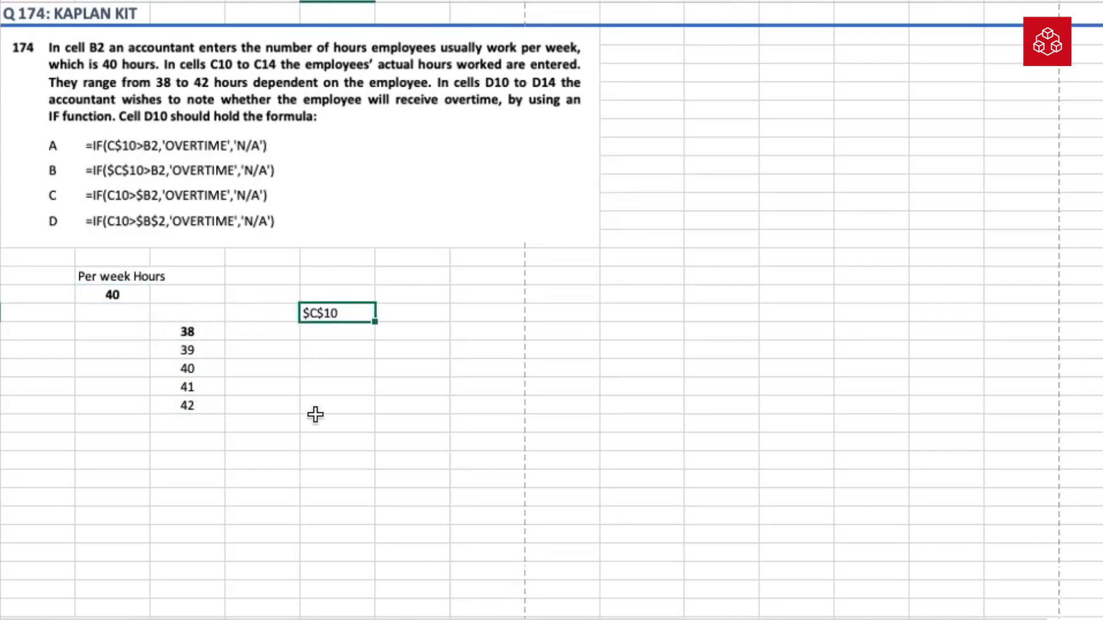
key(Delete)
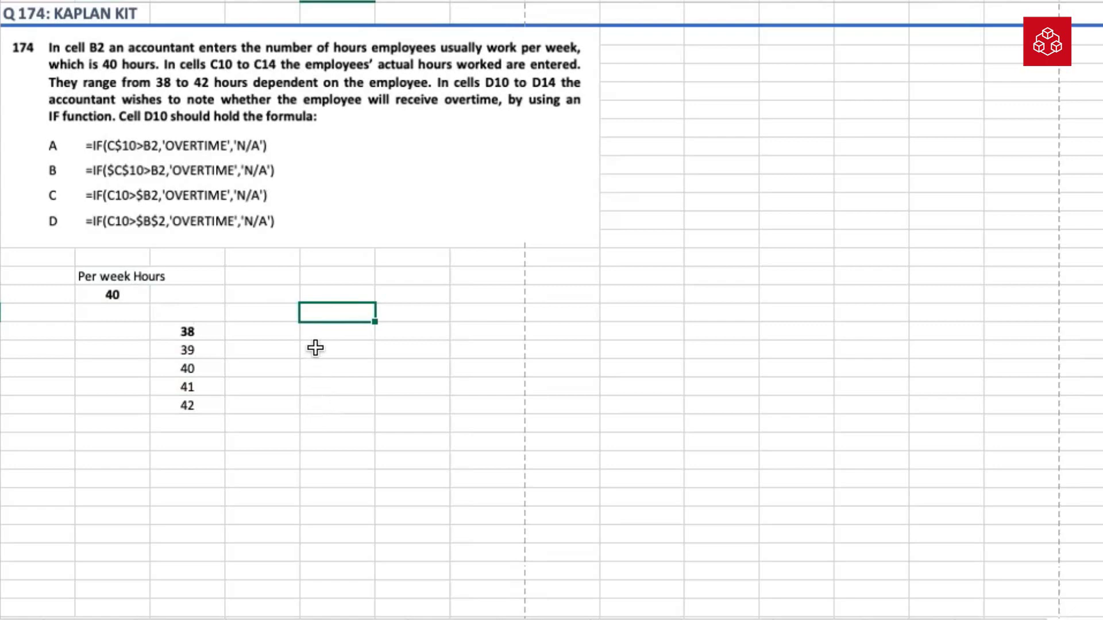
- Trace how a formula copied down the overtime cells would use each employee's actual hours and the single weekly hours figure
click(243, 328)
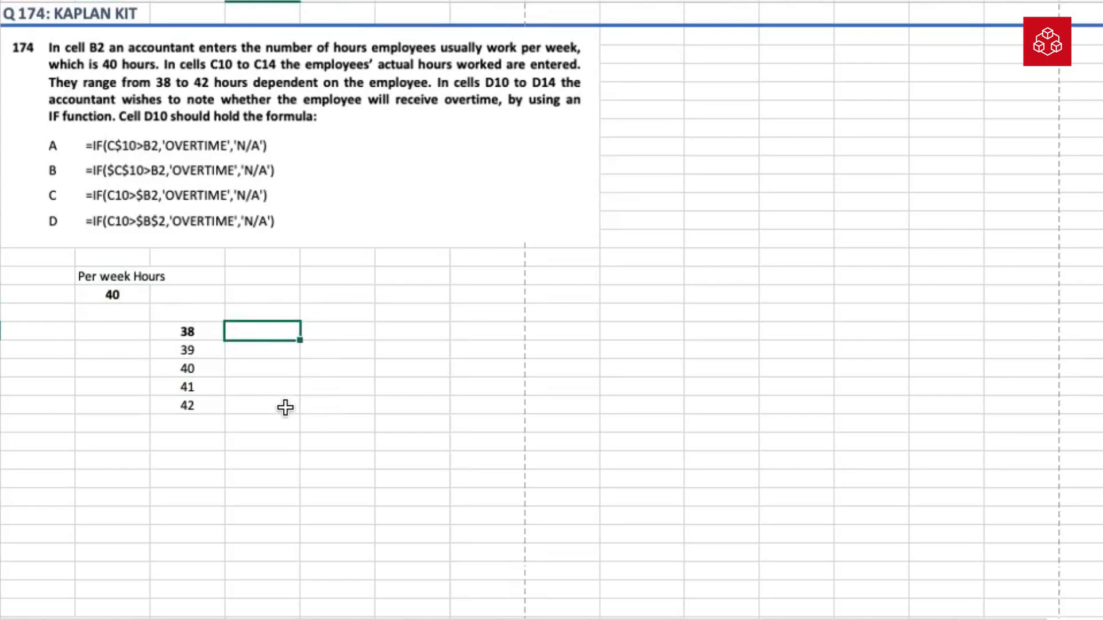
click(197, 331)
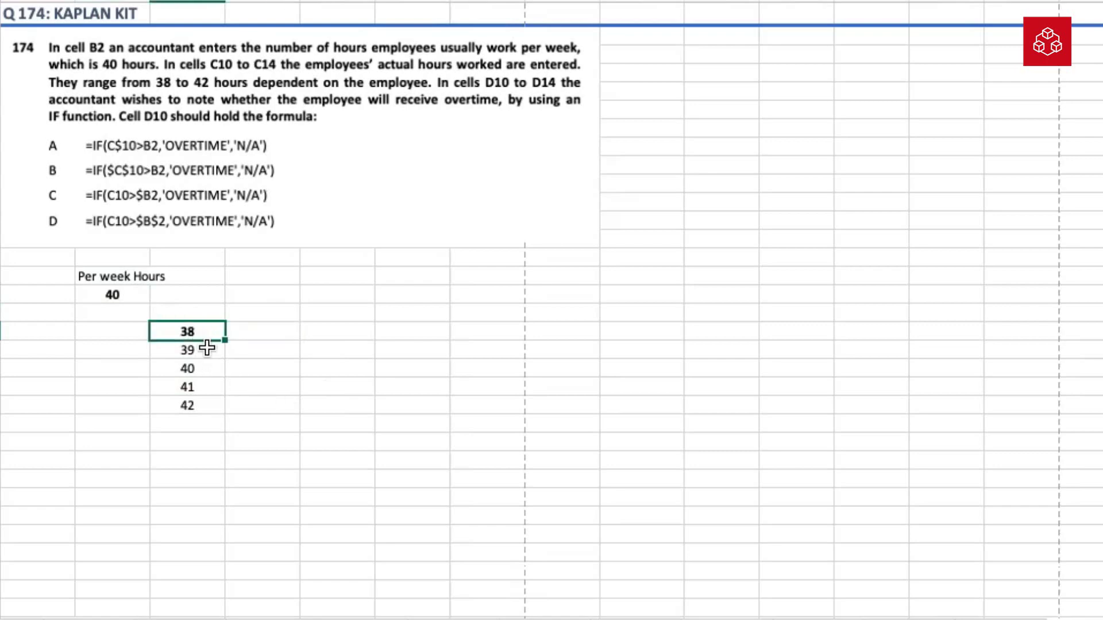
click(269, 329)
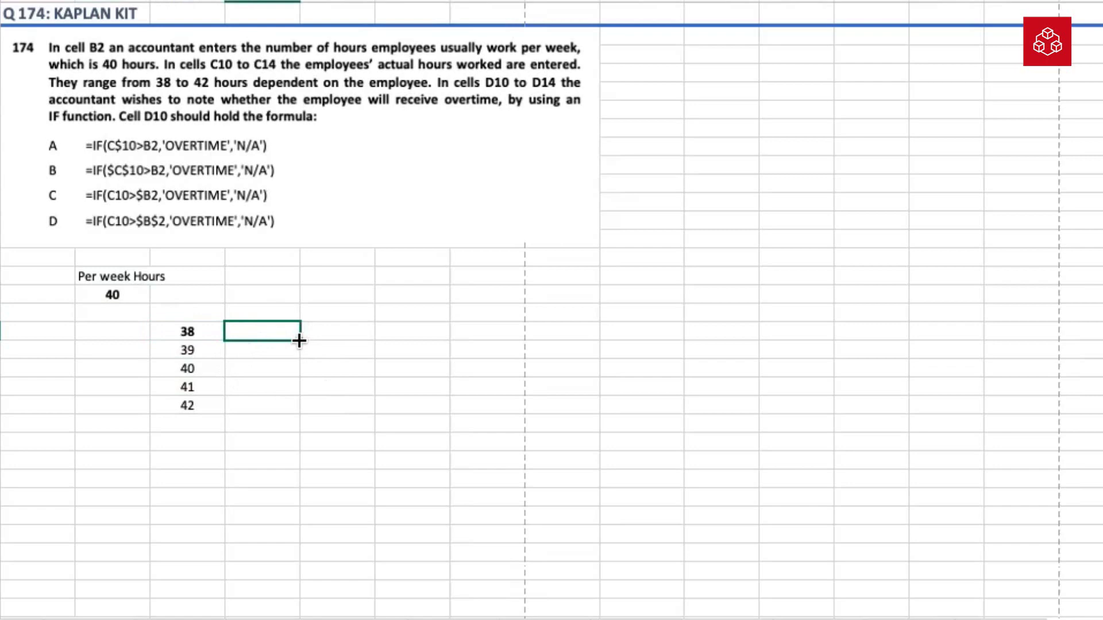
drag(299, 341, 299, 414)
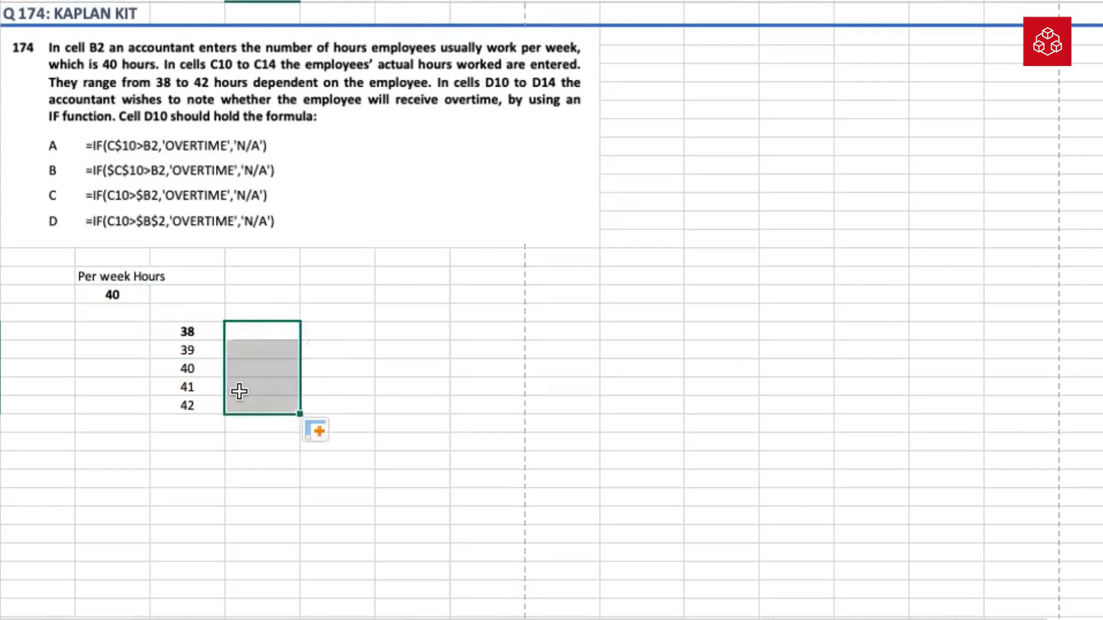
click(205, 331)
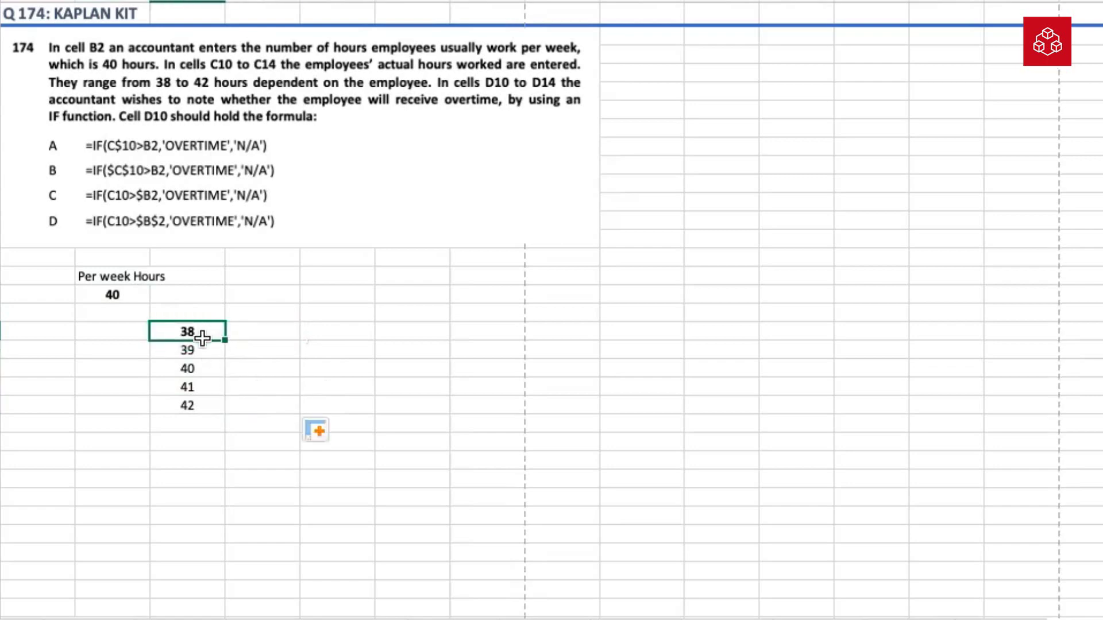
drag(202, 338, 205, 406)
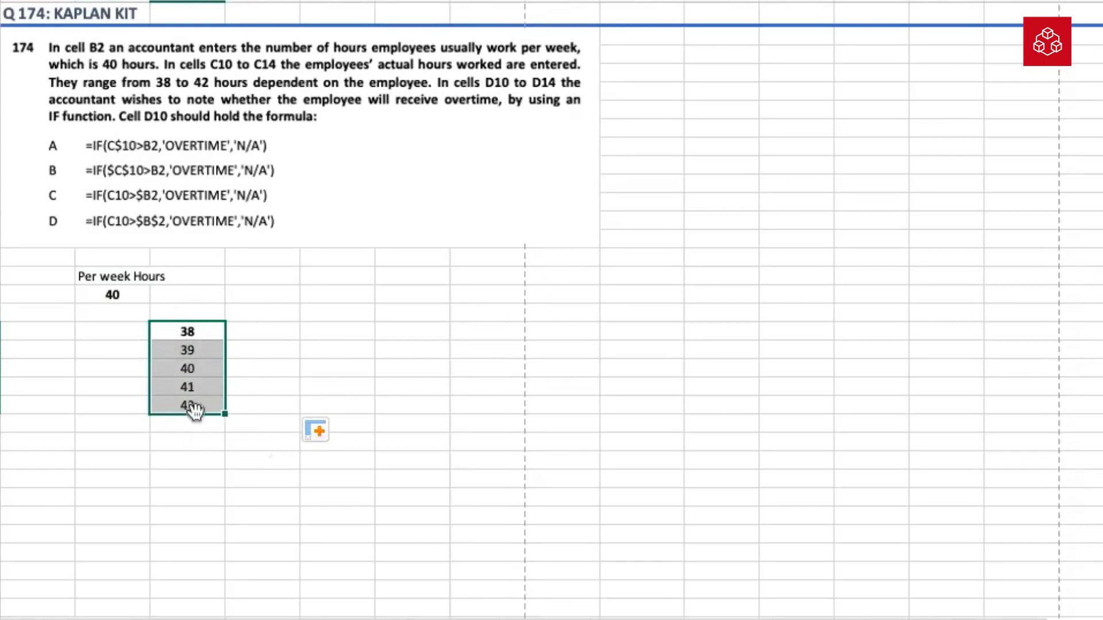
click(128, 293)
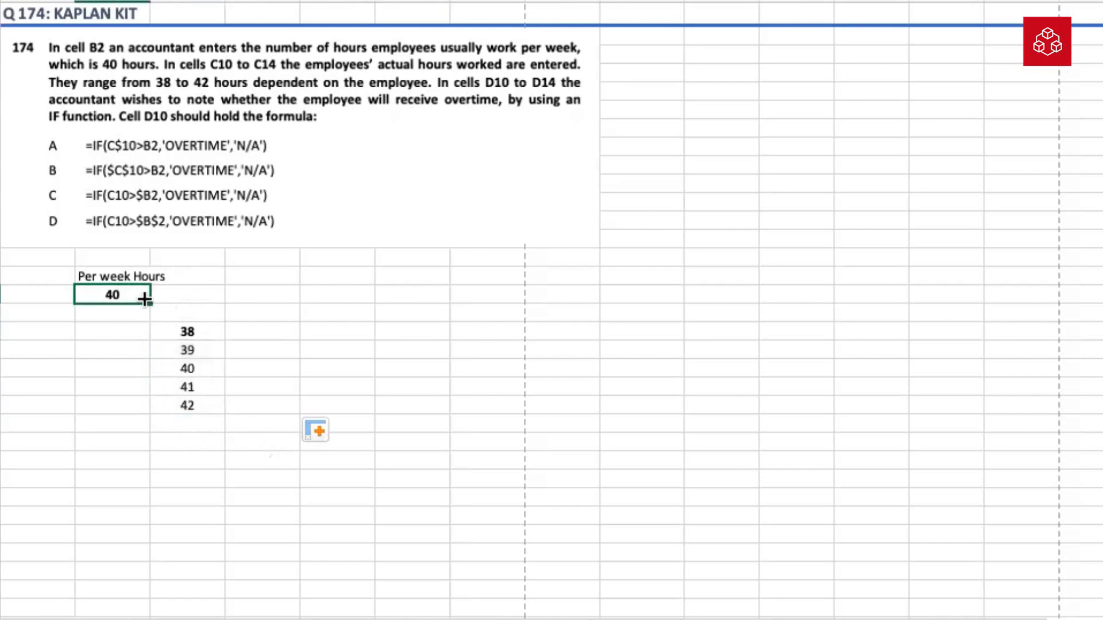
- Label the weekly hours figure "Absolute" in the cell immediately to its right
click(190, 293)
text(Absol)
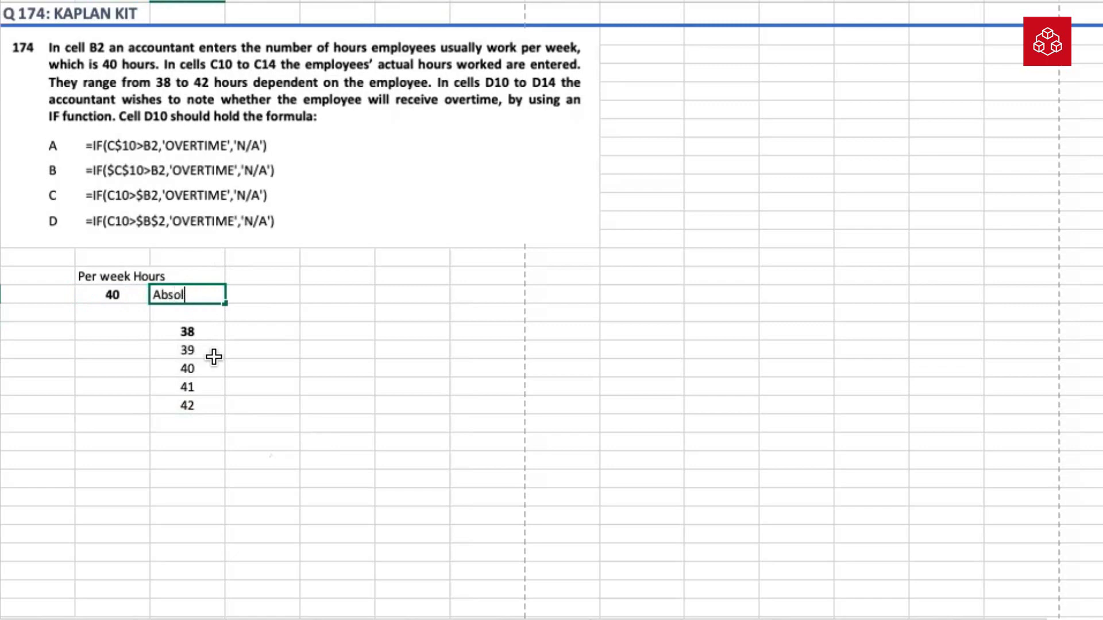
text(ute)
key(Return)
- Merge the five cells immediately left of the actual hours and label them "Relative Reference"
drag(128, 330, 133, 406)
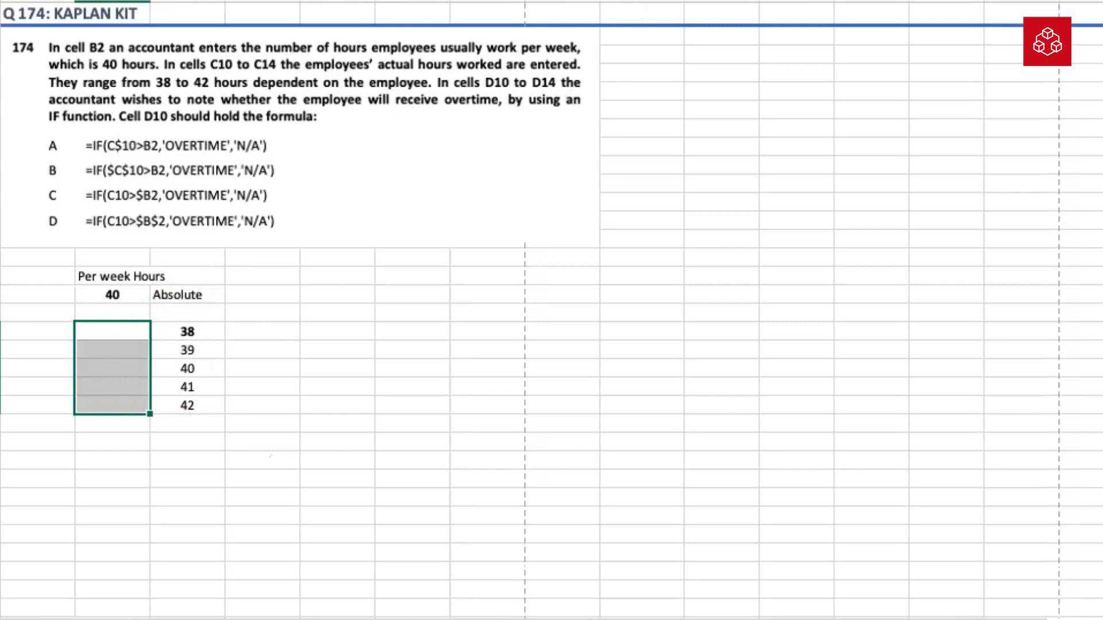
click(655, 1)
text(Relat)
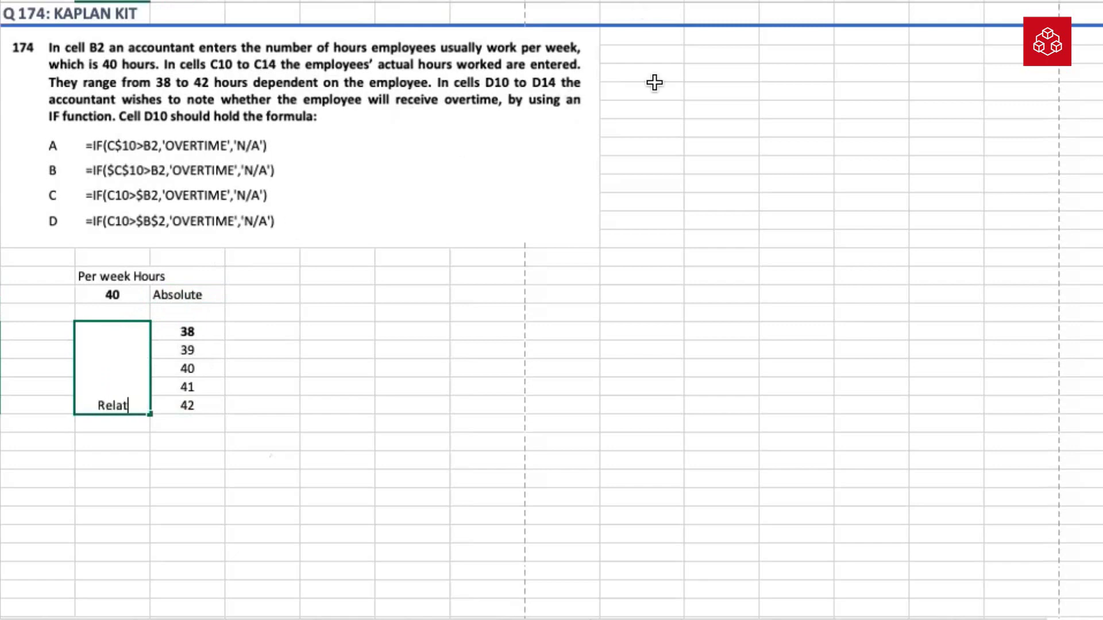
text(ive Reference)
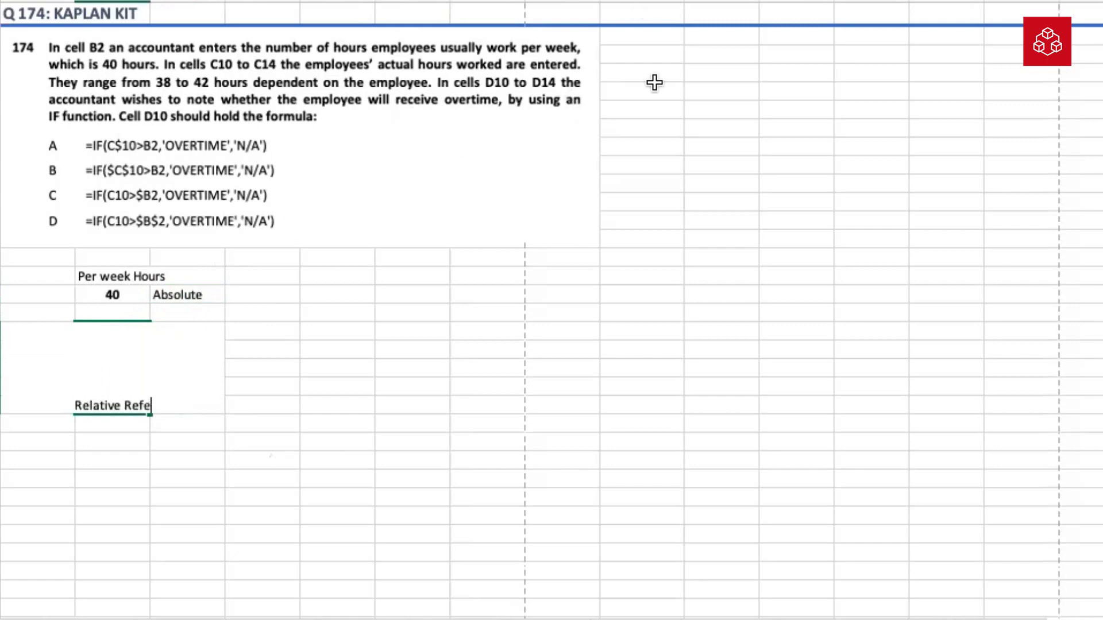
key(Return)
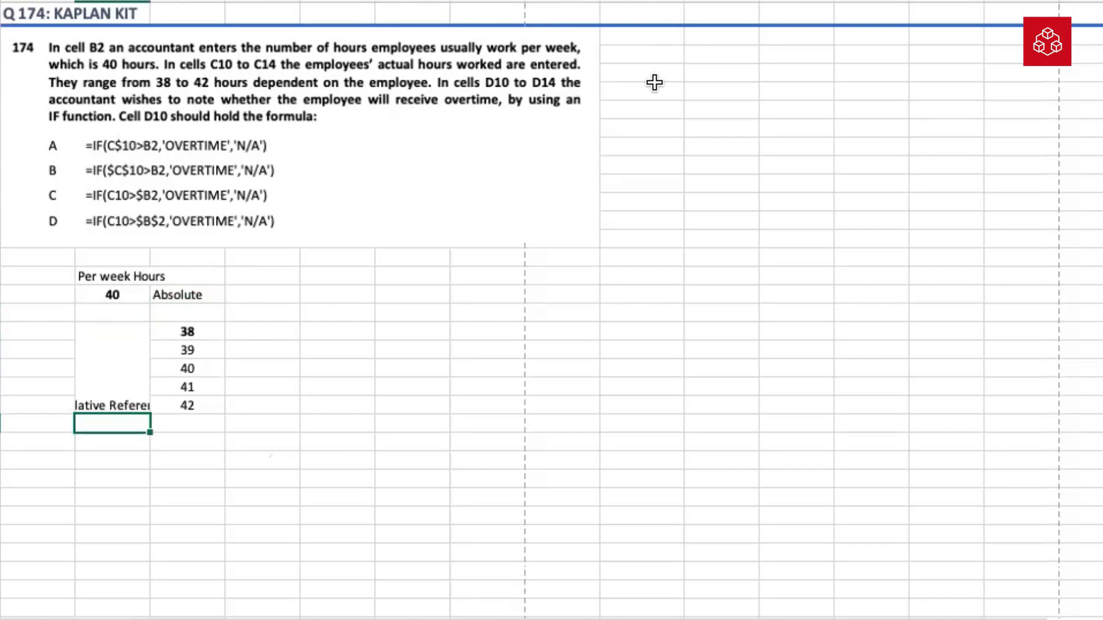
- Wrap the "Relative Reference" label and centre it vertically in its merged cell
click(118, 368)
key(alt+h)
key(w)
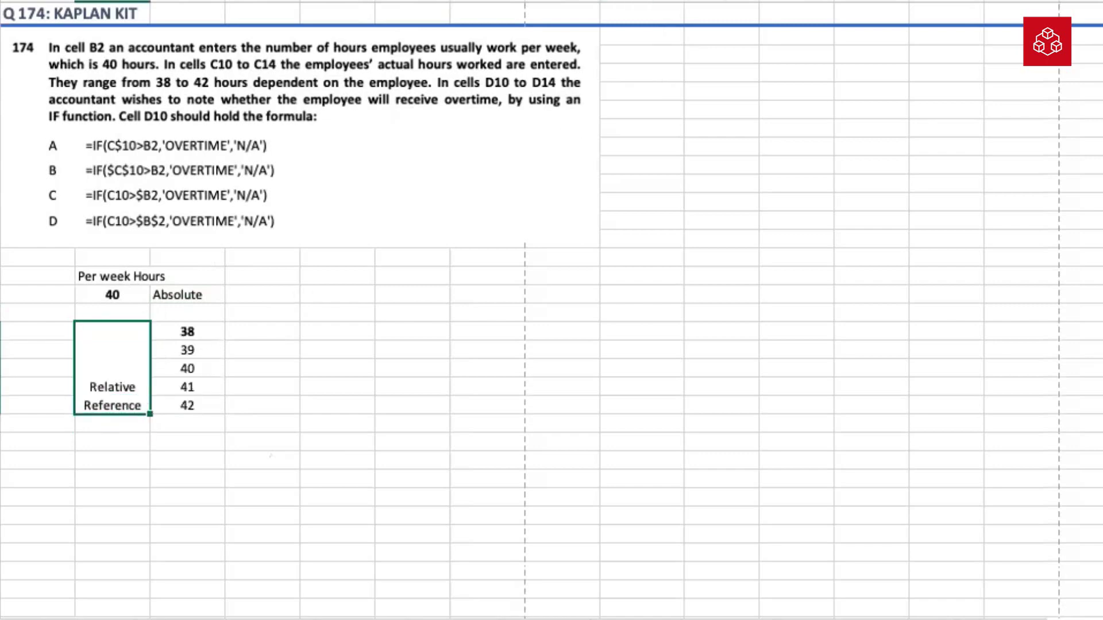
key(alt+h)
key(a)
key(m)
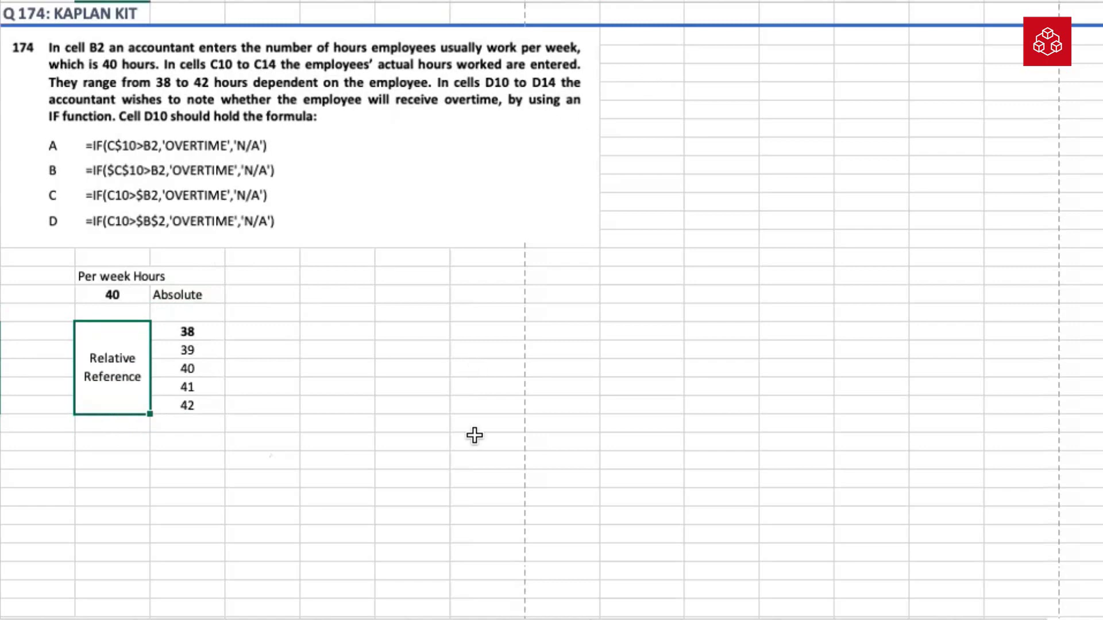
- Review the actual hours marked as relative alongside the weekly hours figure marked as absolute
click(473, 435)
click(231, 360)
drag(207, 332, 201, 405)
click(133, 296)
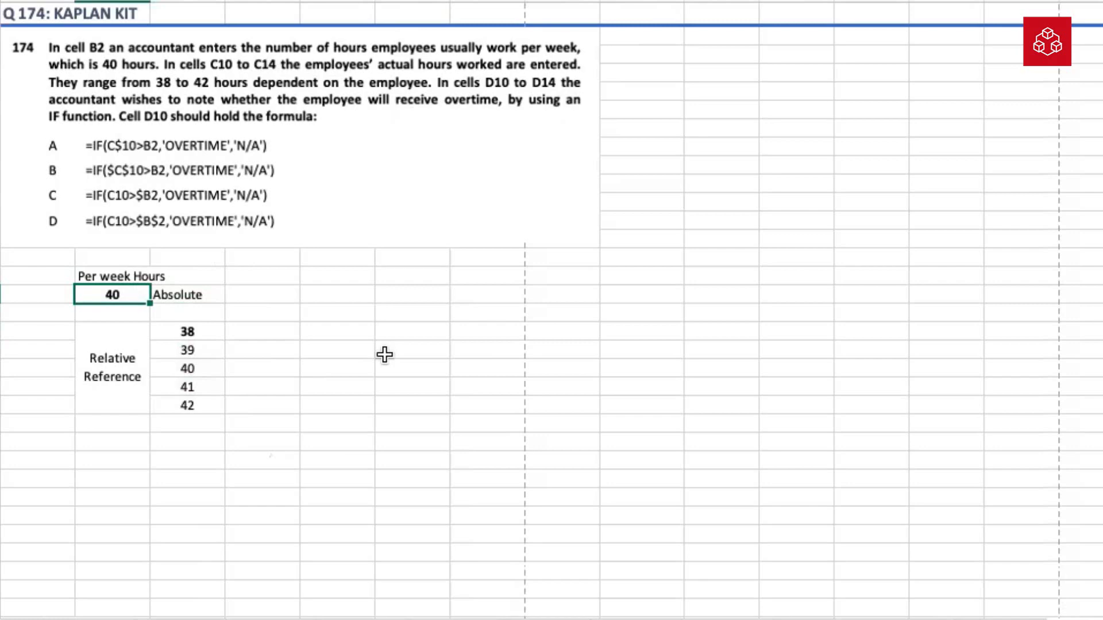
- Try out C10 rewritten as $C$10 as a sample reference beside the first employee's actual hours, and clear the cell
click(290, 328)
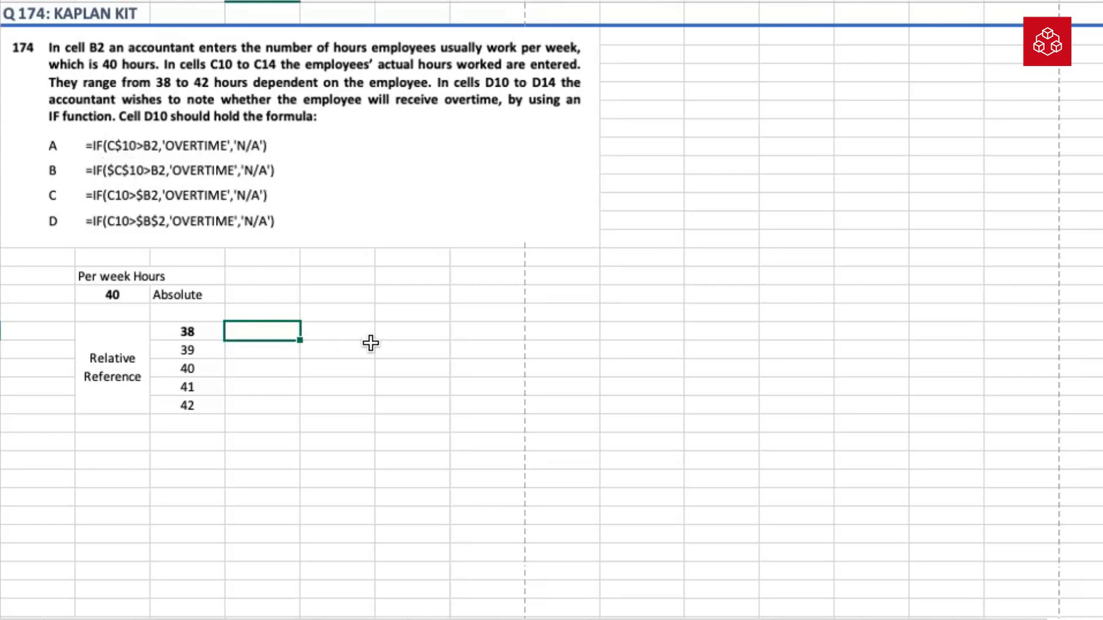
text(C10)
key(Return)
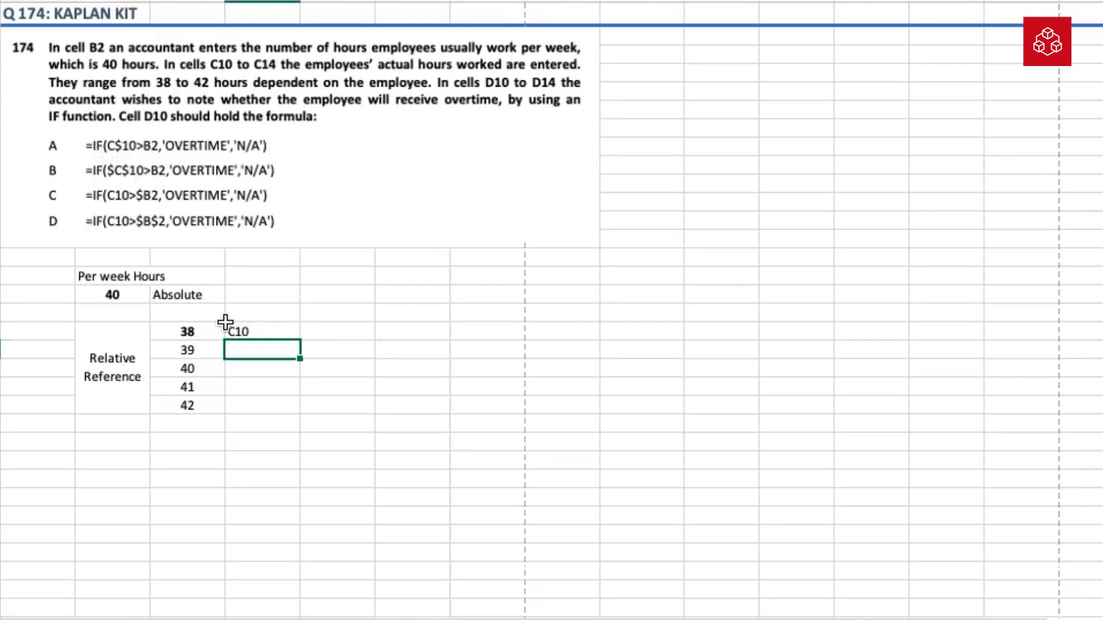
double_click(253, 331)
key(Left)
key(Left)
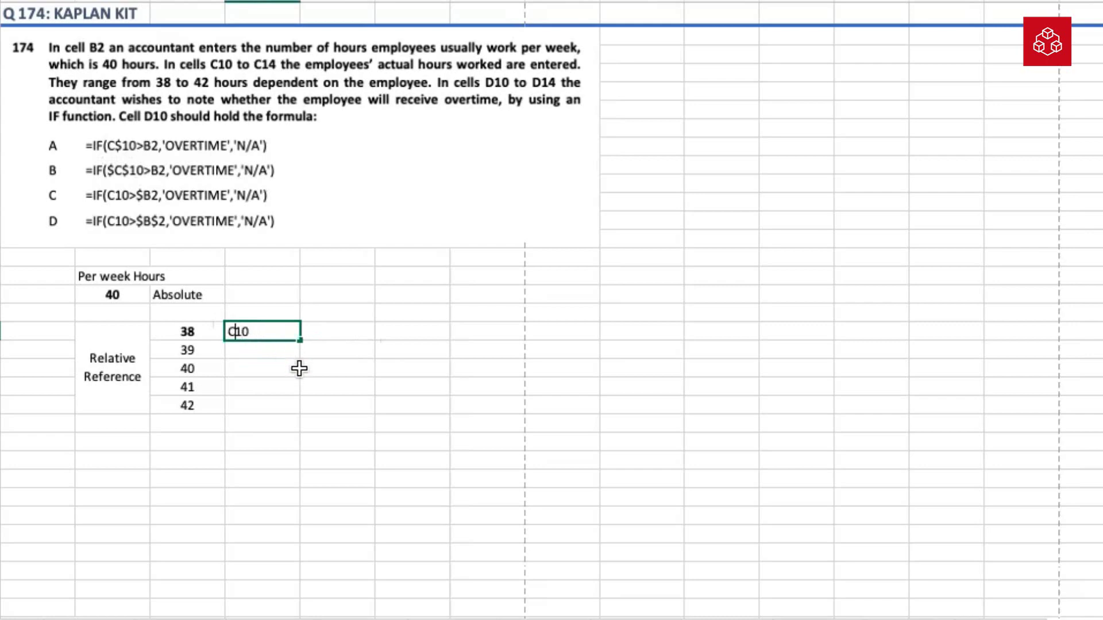
text($)
key(Left)
key(Left)
text($)
key(Return)
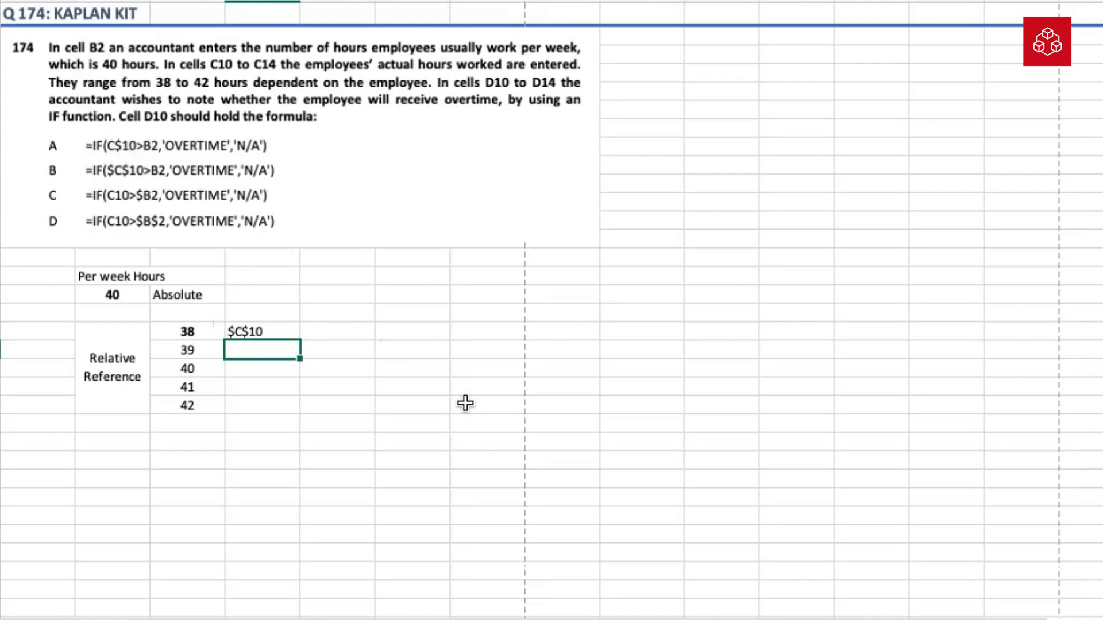
click(281, 331)
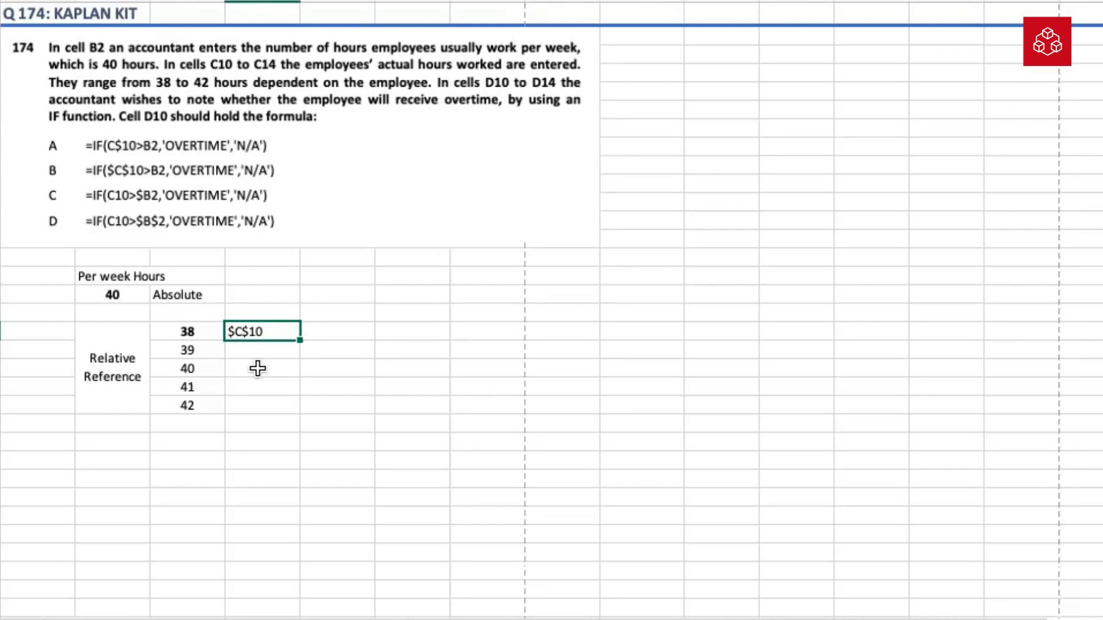
key(Delete)
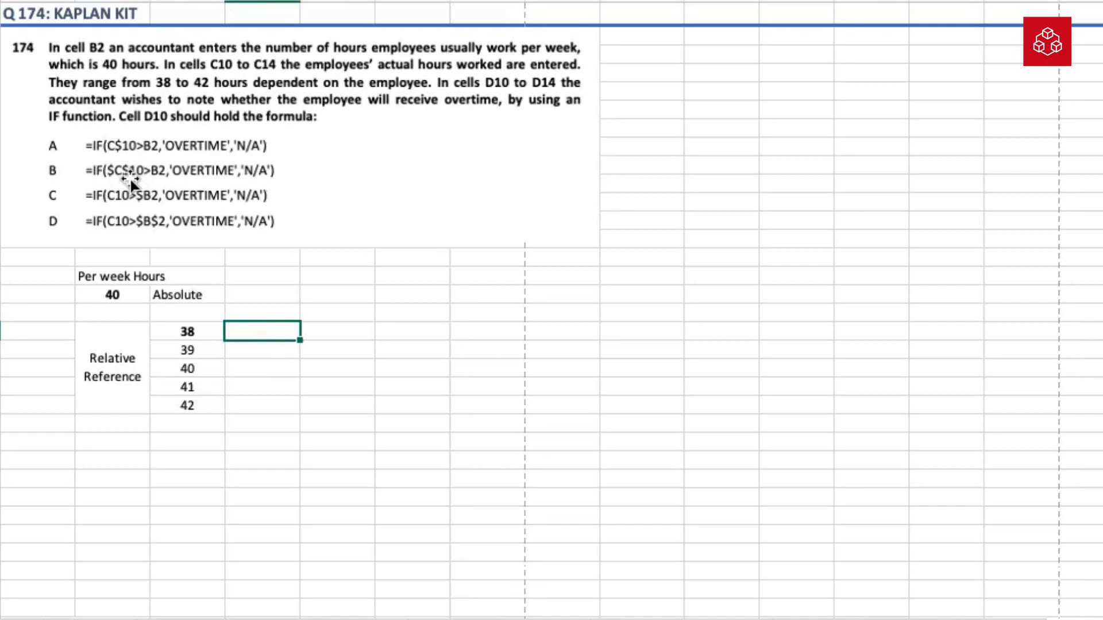
- Shade the first employee's actual hours cell light green
click(201, 330)
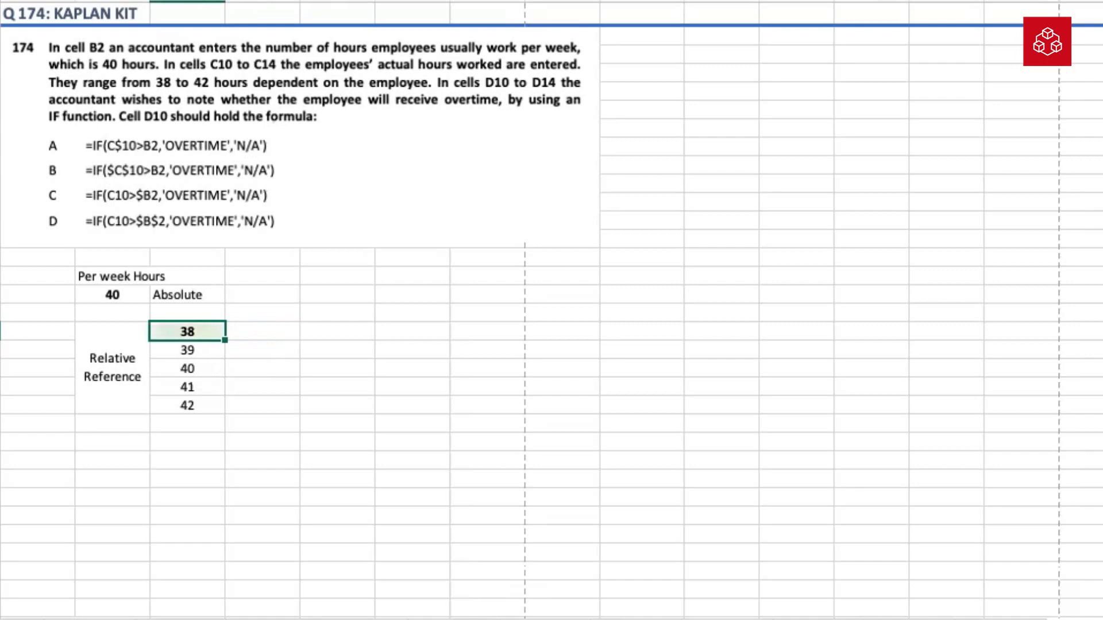
ctrl+click(286, 332)
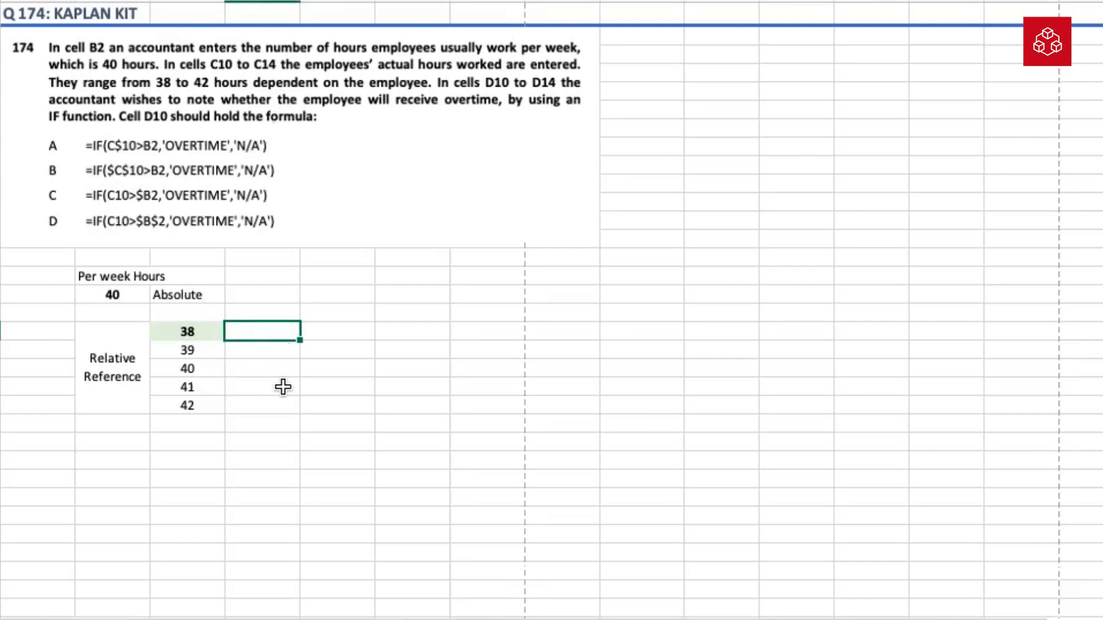
- Compare the fixed weekly hours cell with the actual hours that a formula copied down the adjacent column would refer to
click(112, 299)
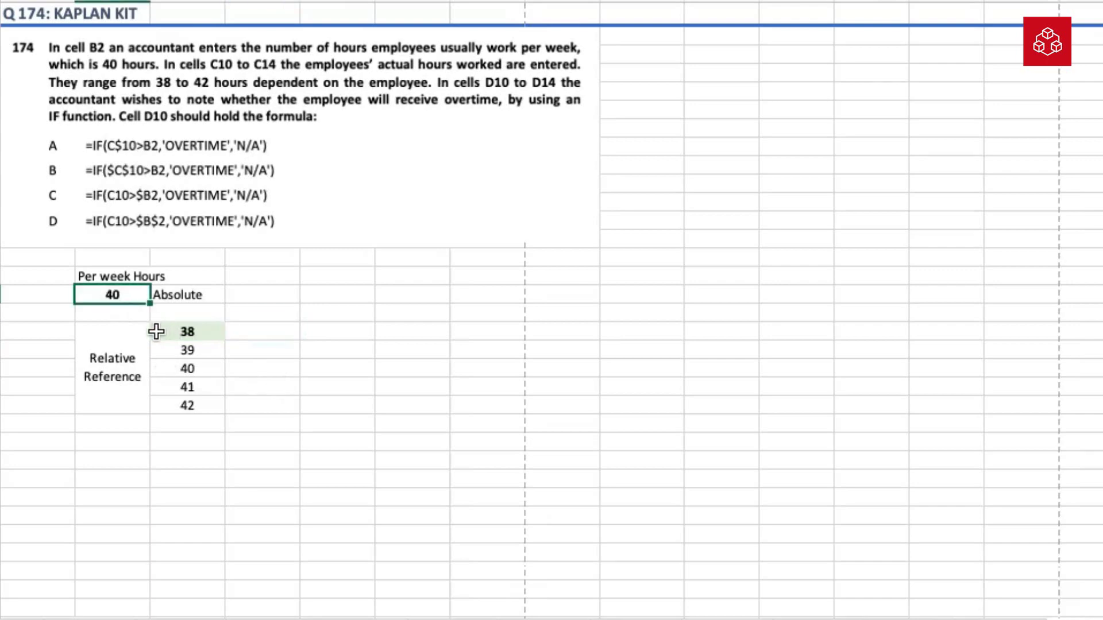
click(119, 333)
drag(198, 325, 205, 403)
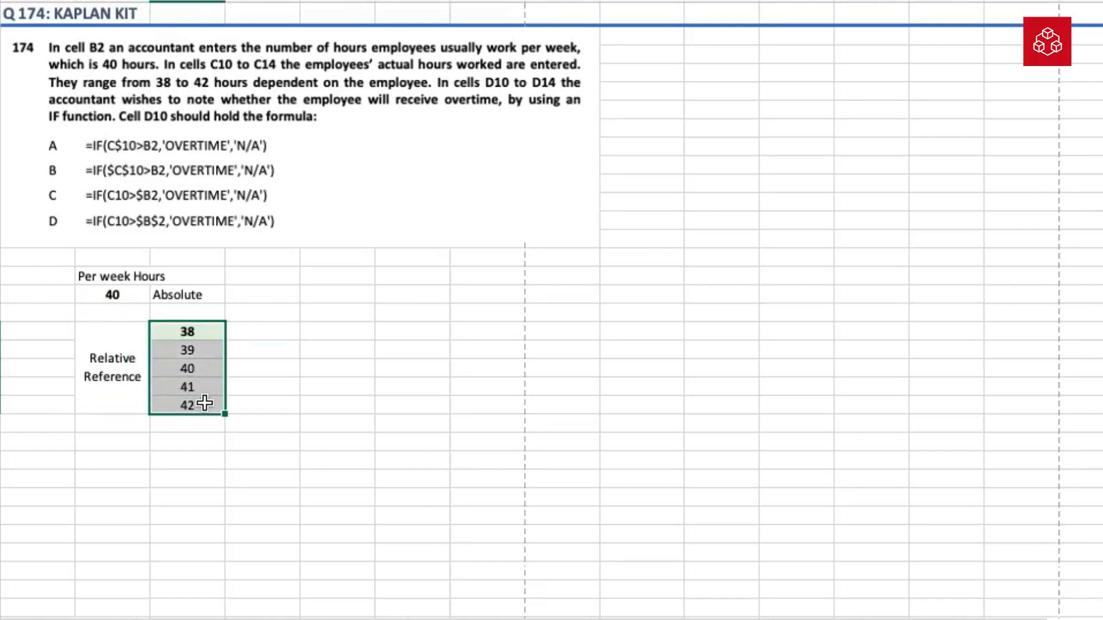
click(271, 333)
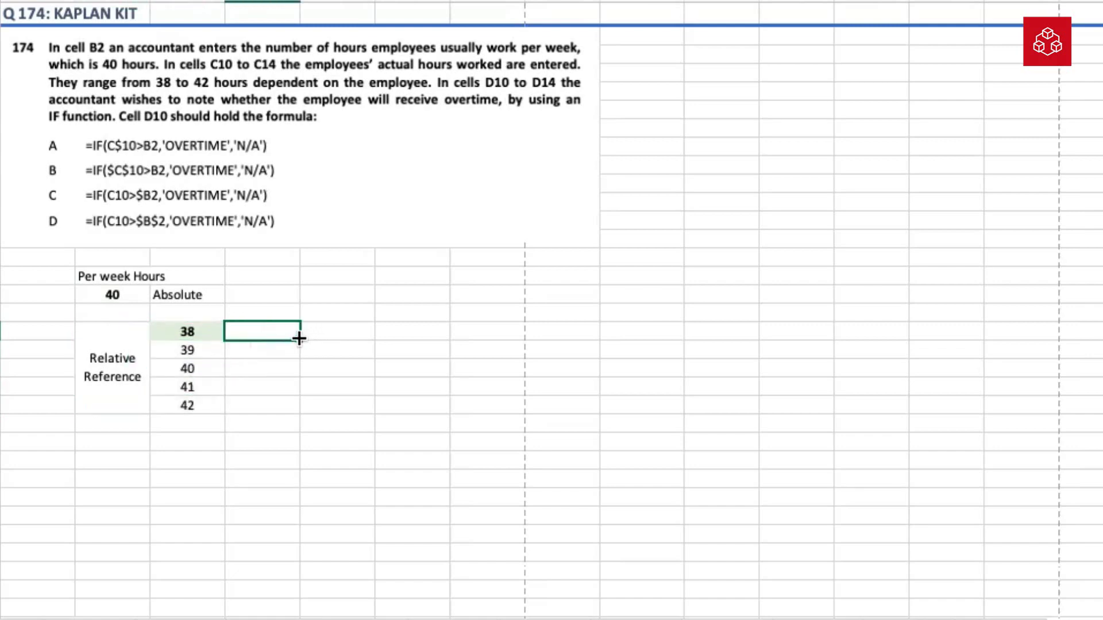
drag(300, 338, 298, 411)
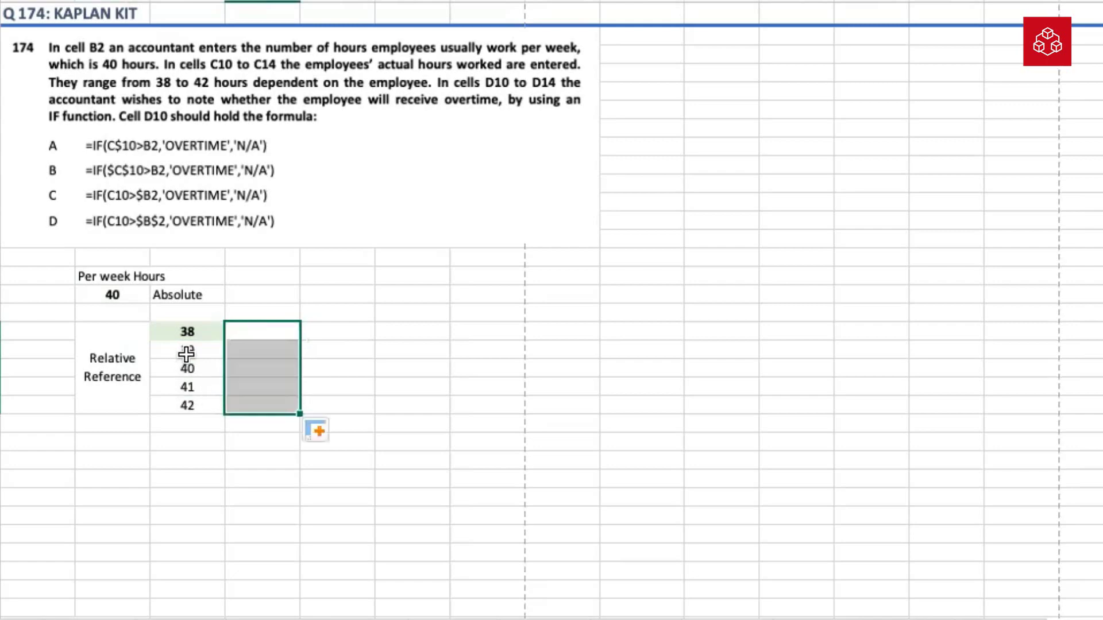
click(185, 351)
click(196, 369)
click(202, 387)
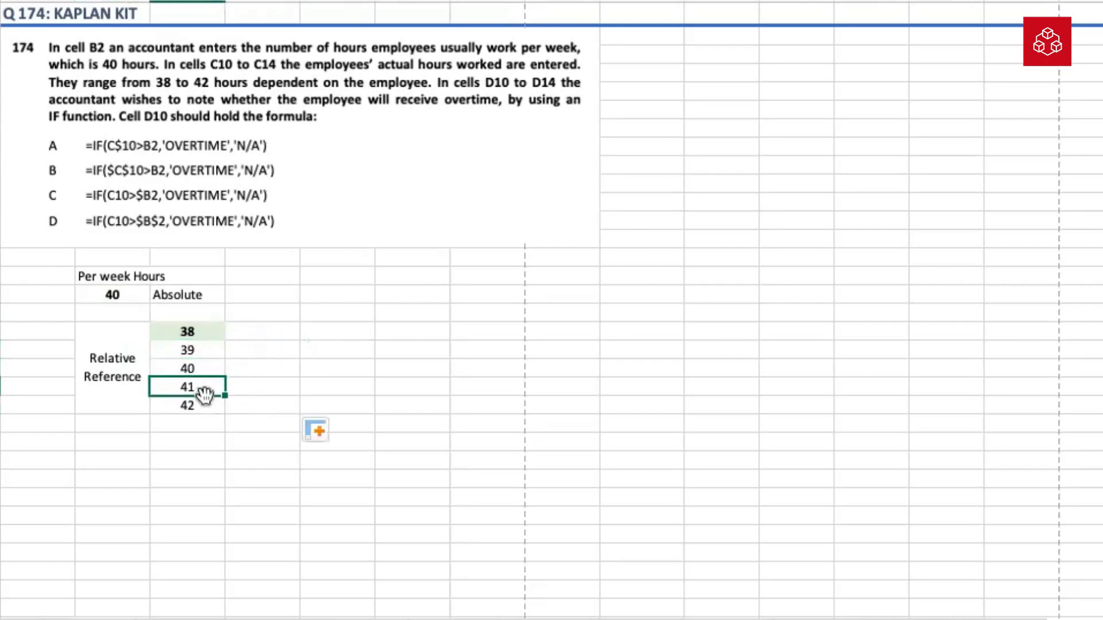
drag(188, 330, 197, 404)
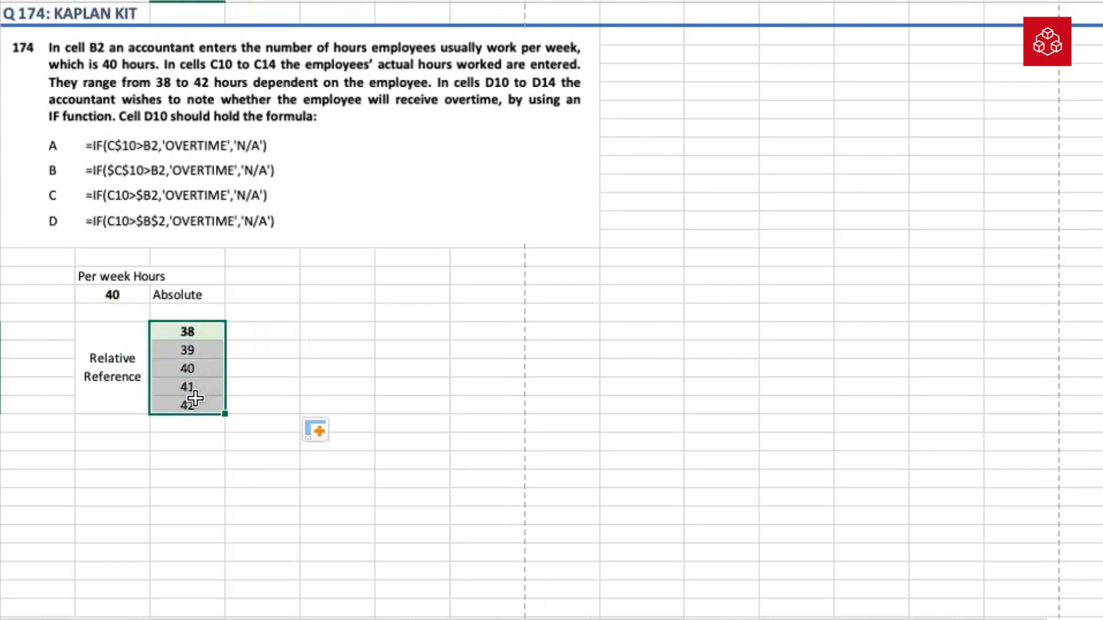
- Highlight the weekly hours cell under "Per week Hours" in yellow
click(116, 292)
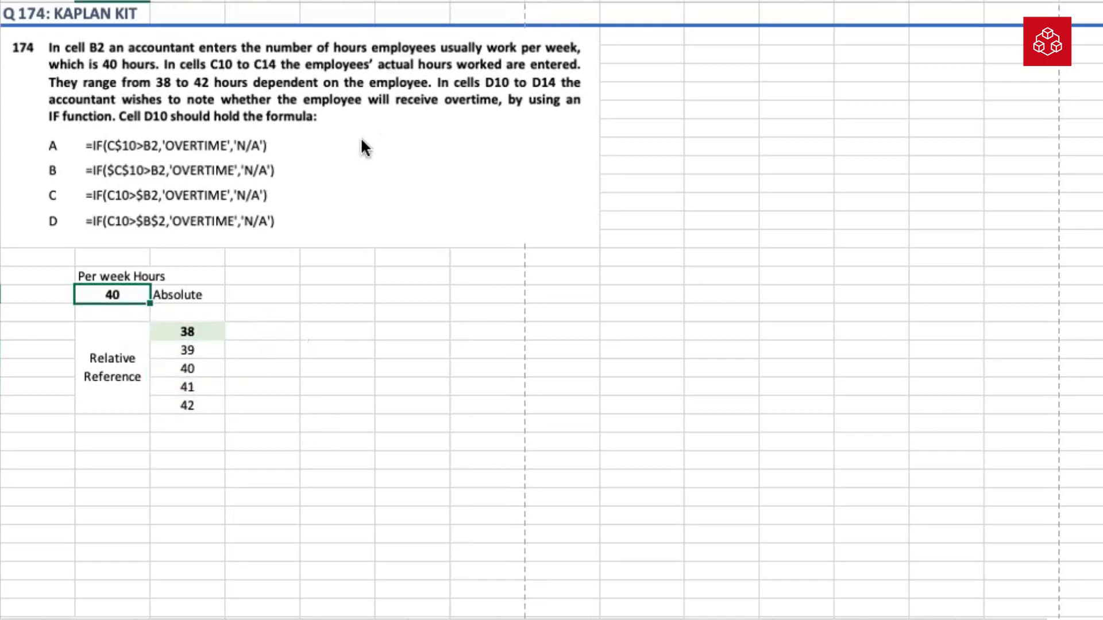
click(357, 178)
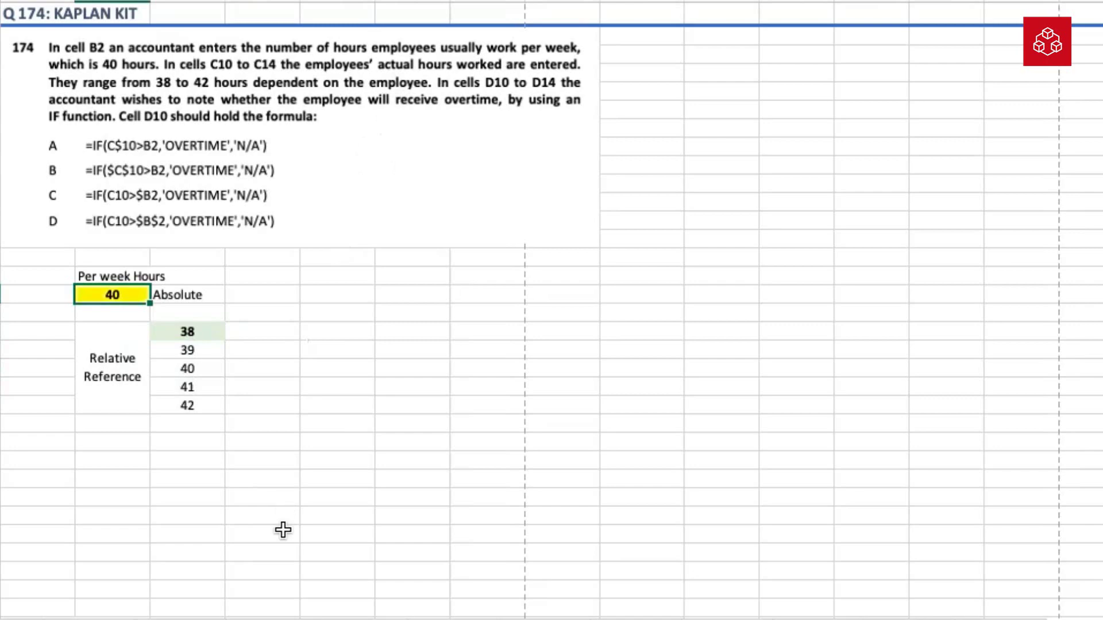
click(283, 454)
click(134, 300)
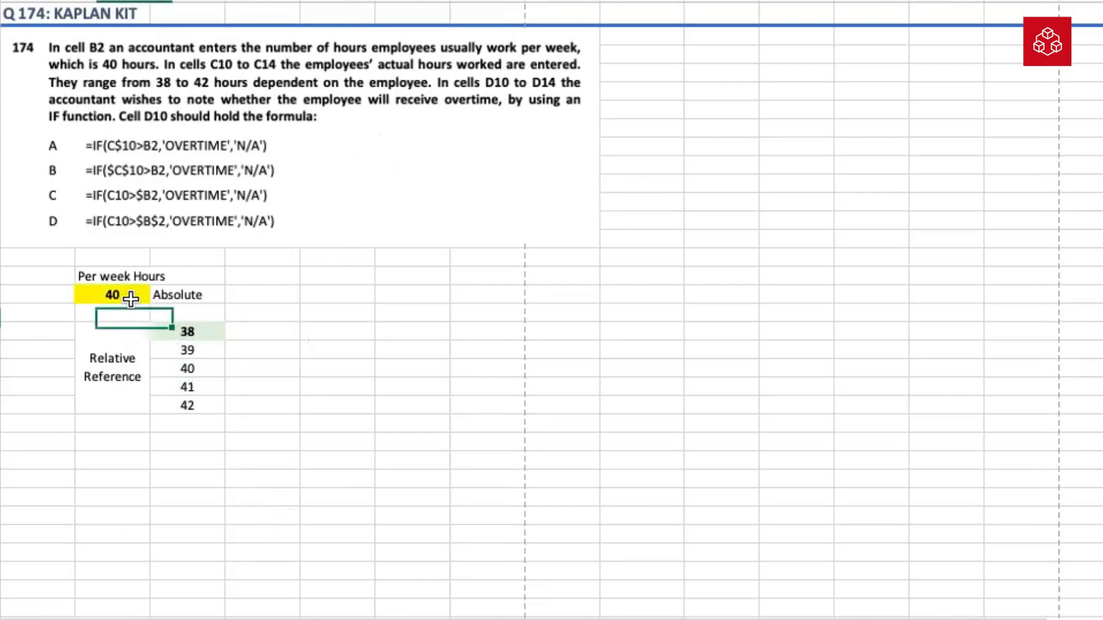
- Check the references in answer options A to D against the weekly hours cell and the first employee's actual hours
click(285, 370)
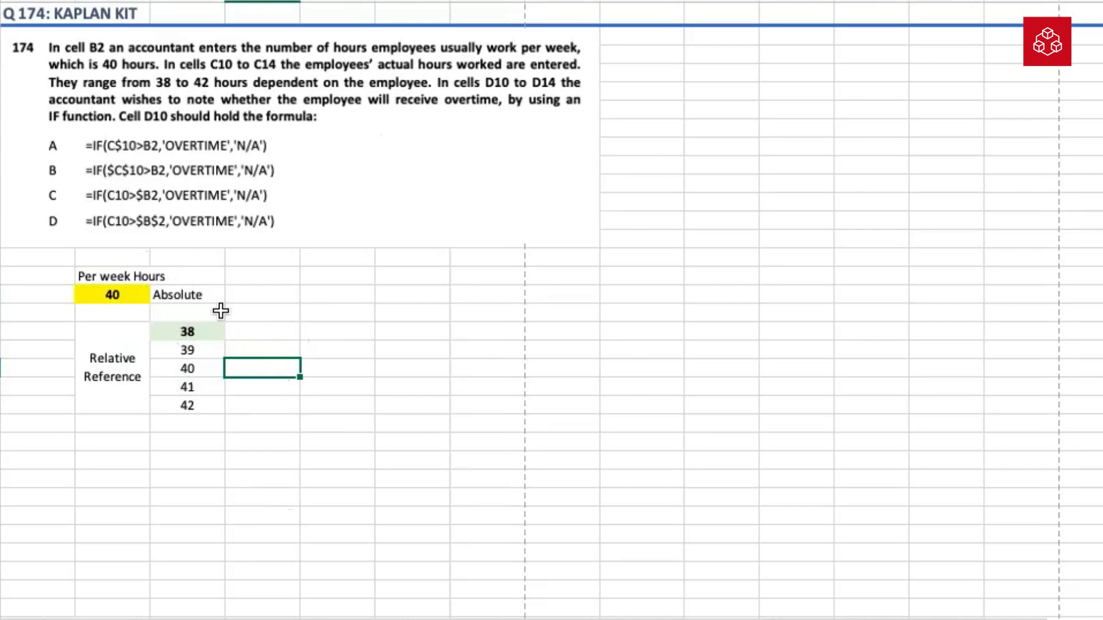
click(210, 331)
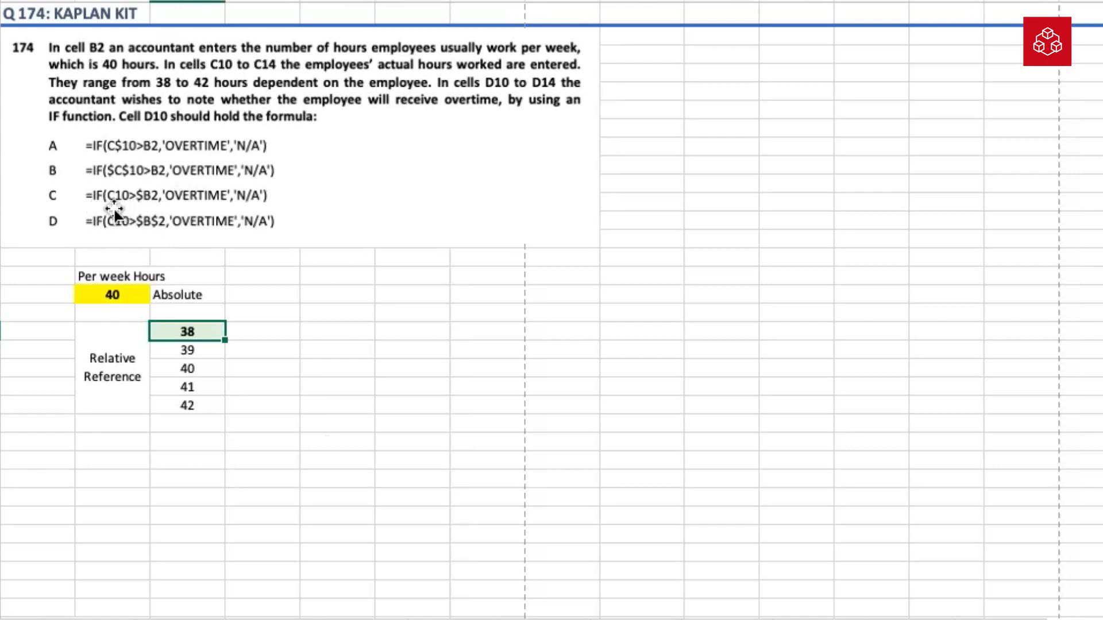
click(274, 332)
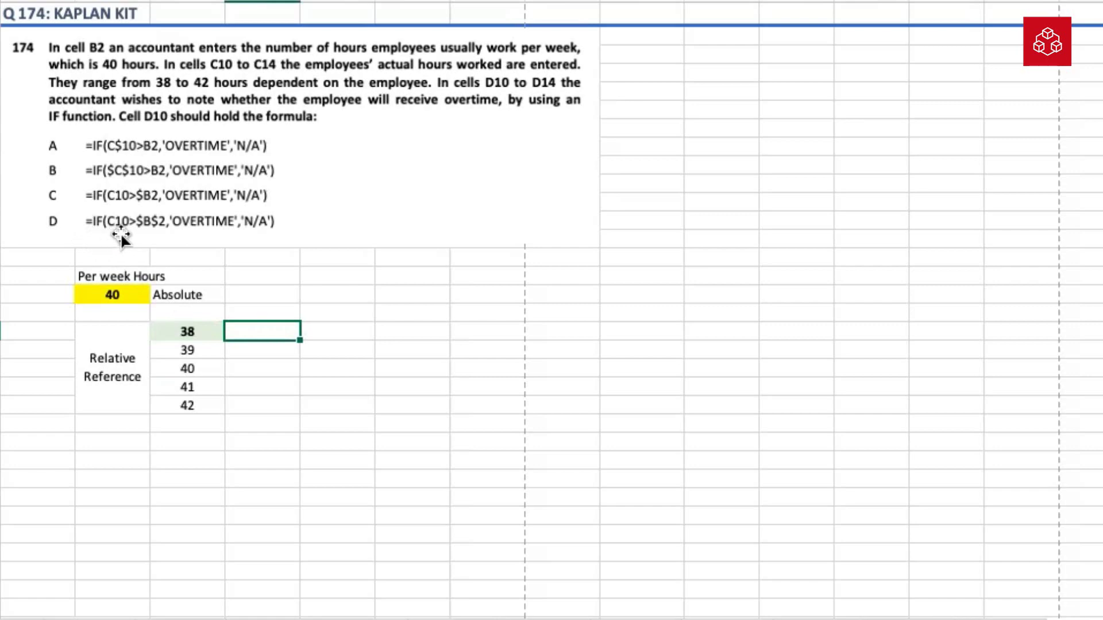
click(190, 328)
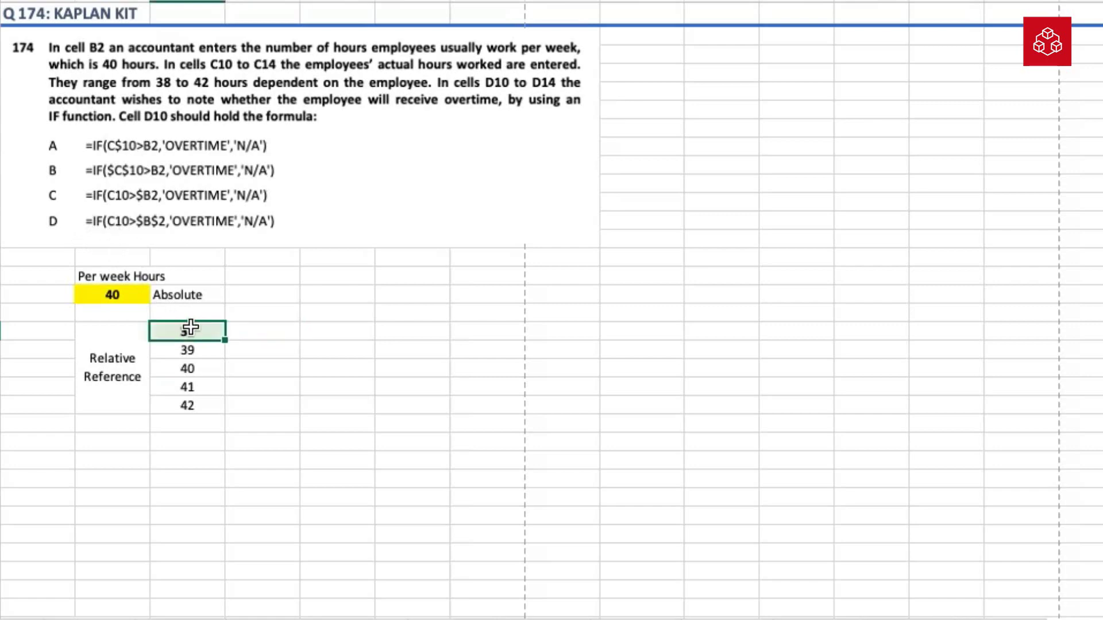
click(258, 332)
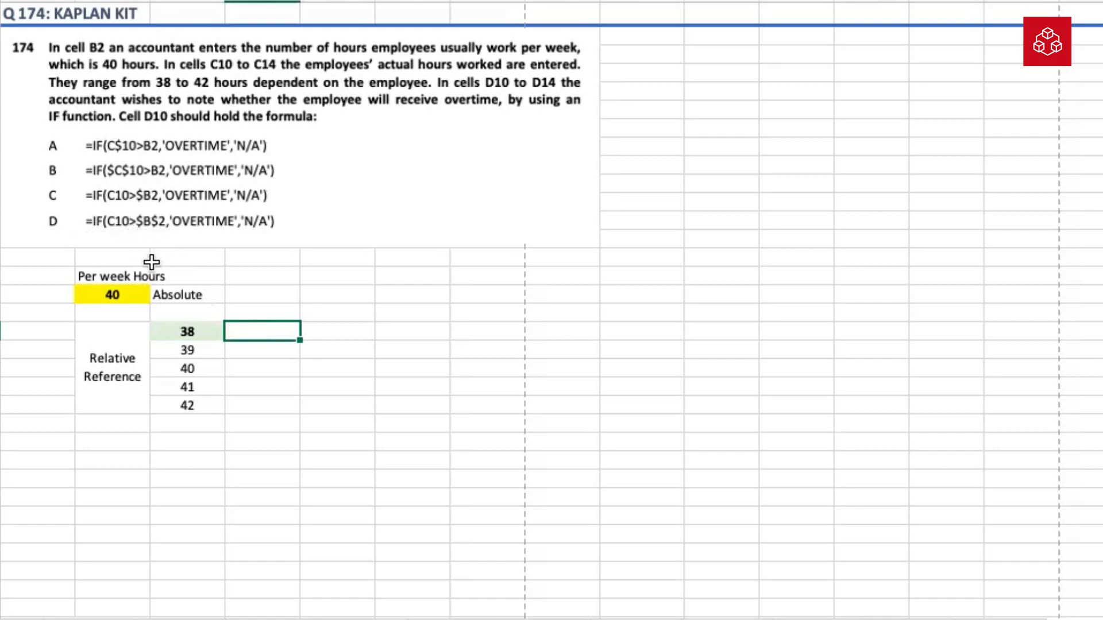
click(117, 293)
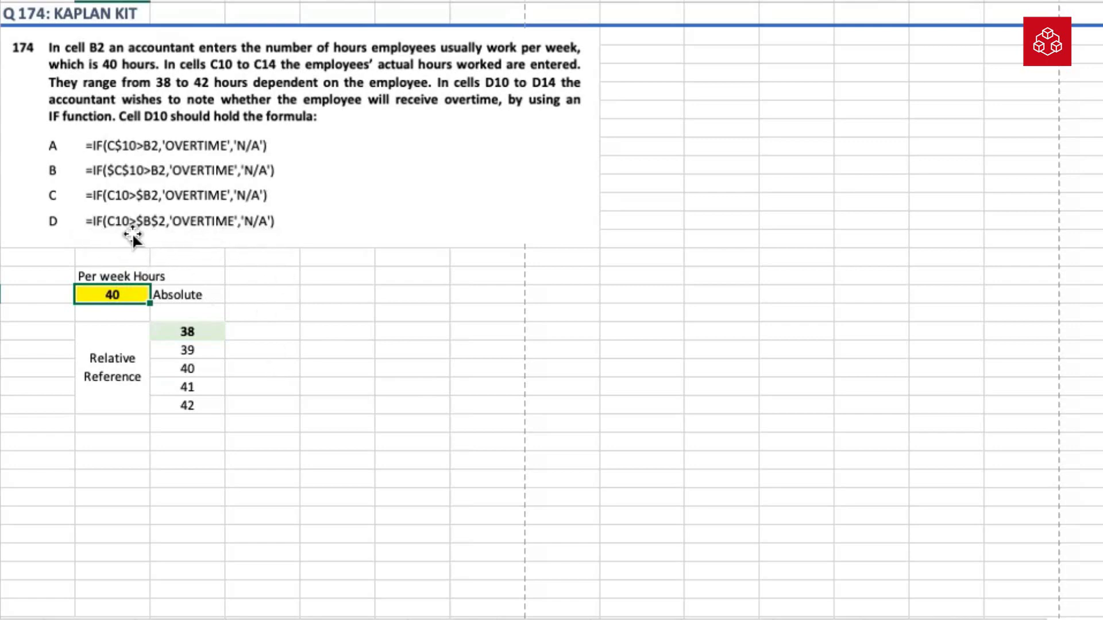
click(187, 332)
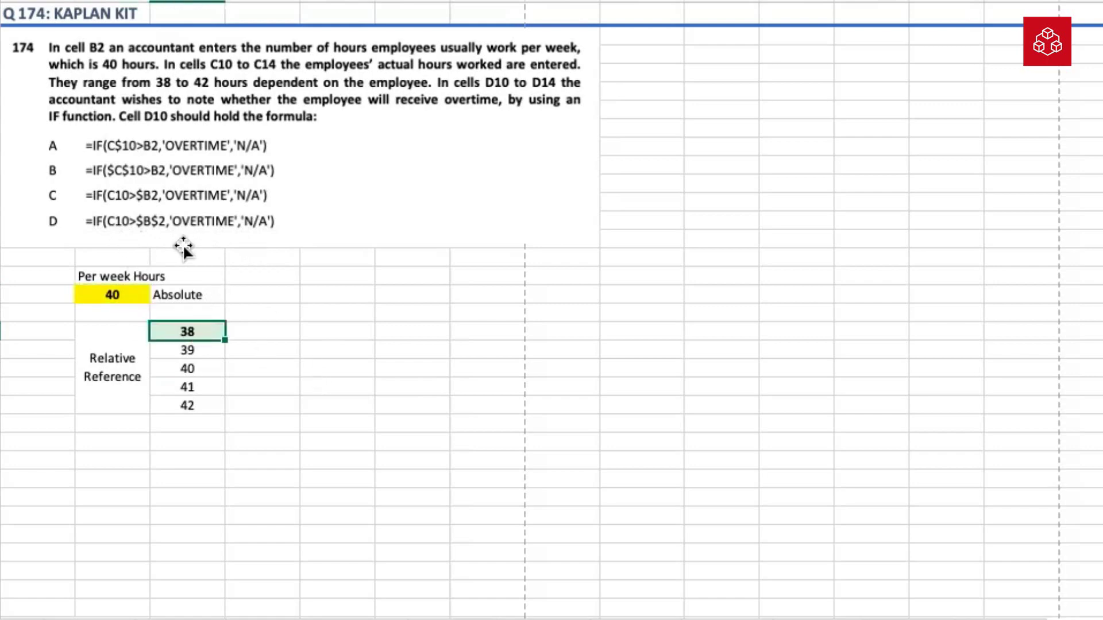
click(207, 296)
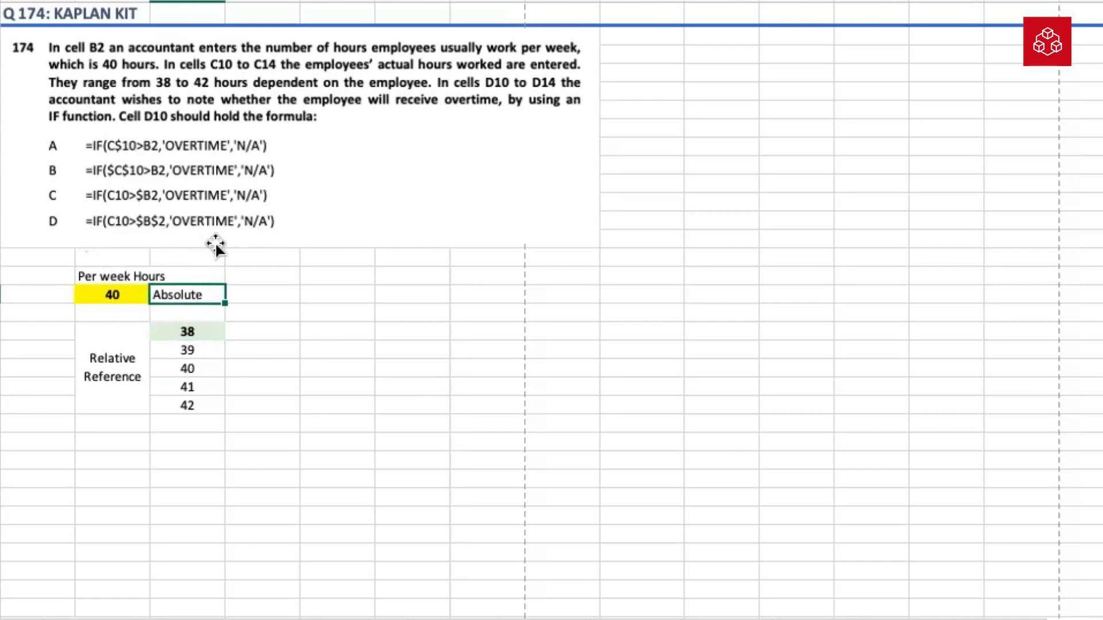
click(309, 323)
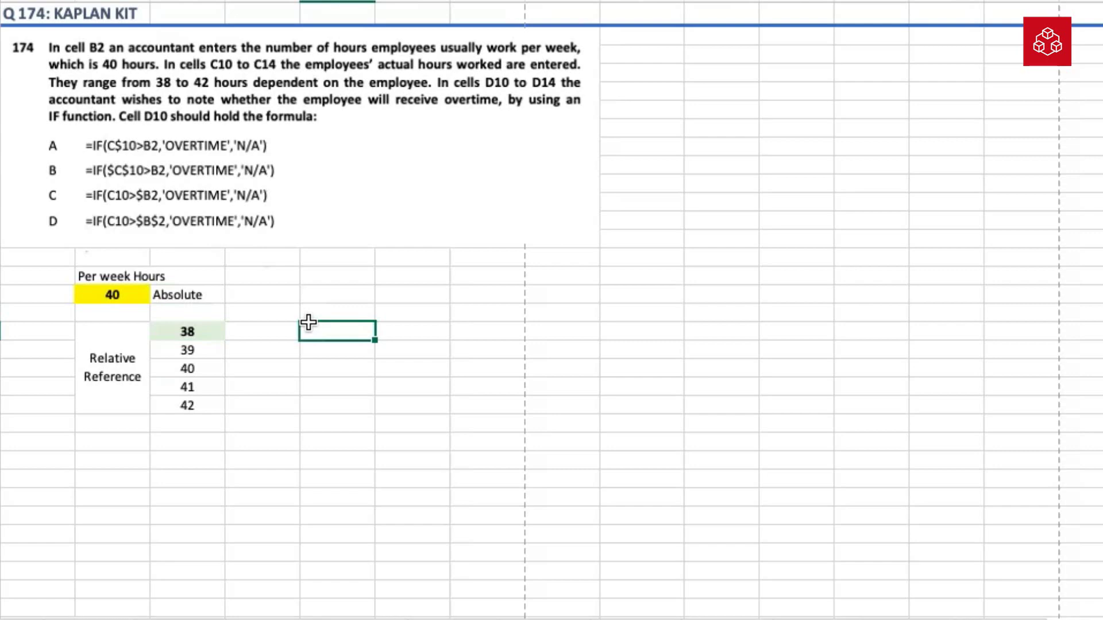
- Enter the ^ symbol in a cell below the answer options of question 183
scroll(308, 322, down, 10)
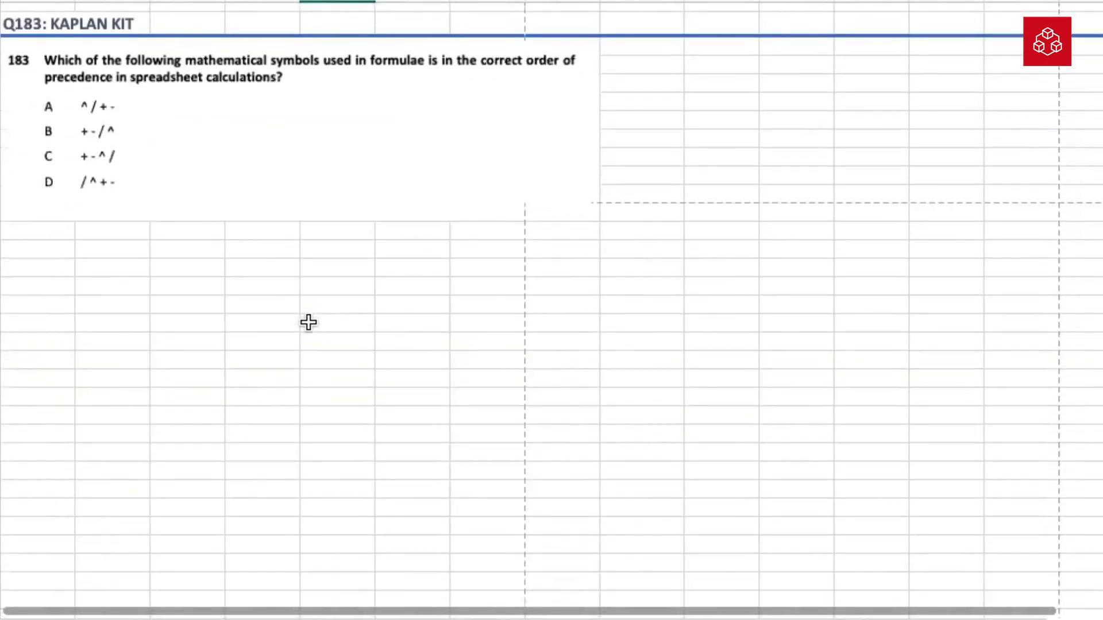
scroll(309, 322, down, 1)
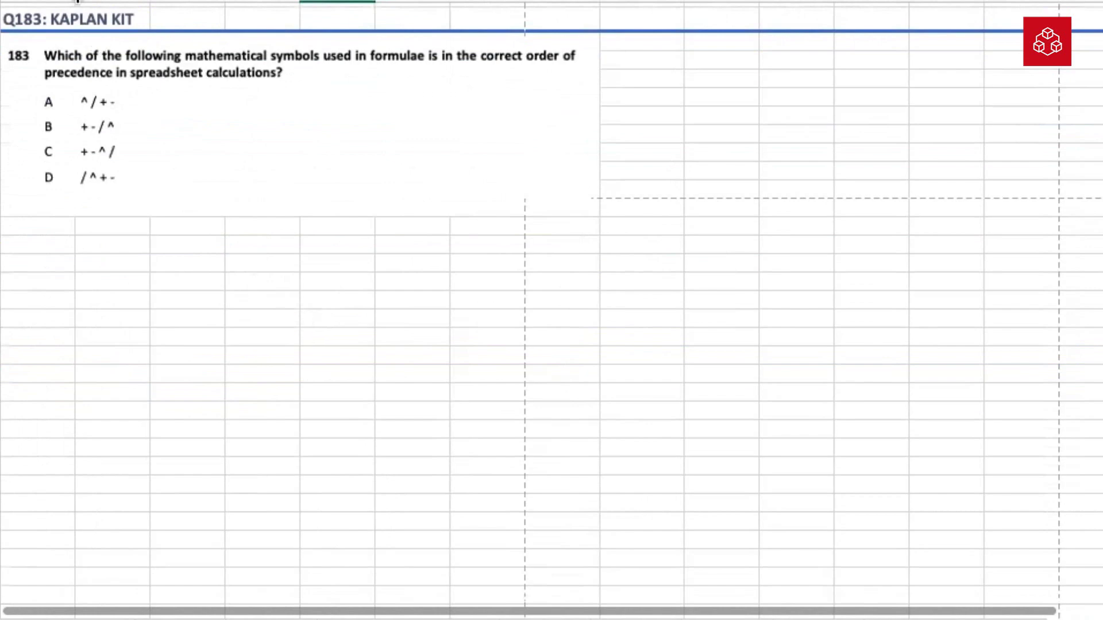
click(138, 263)
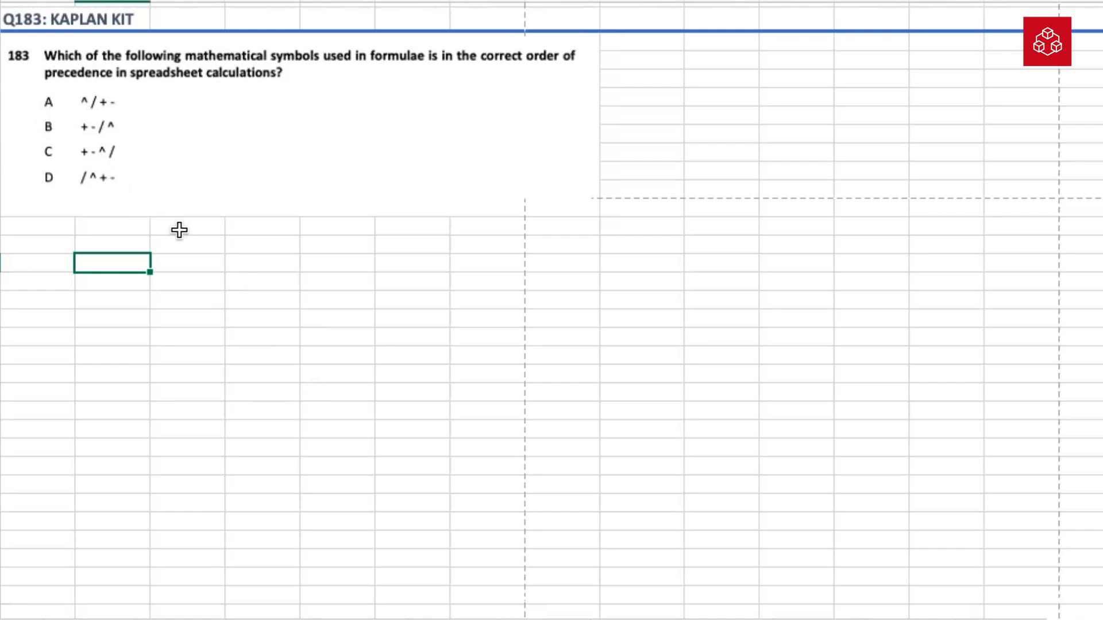
text(^)
key(Return)
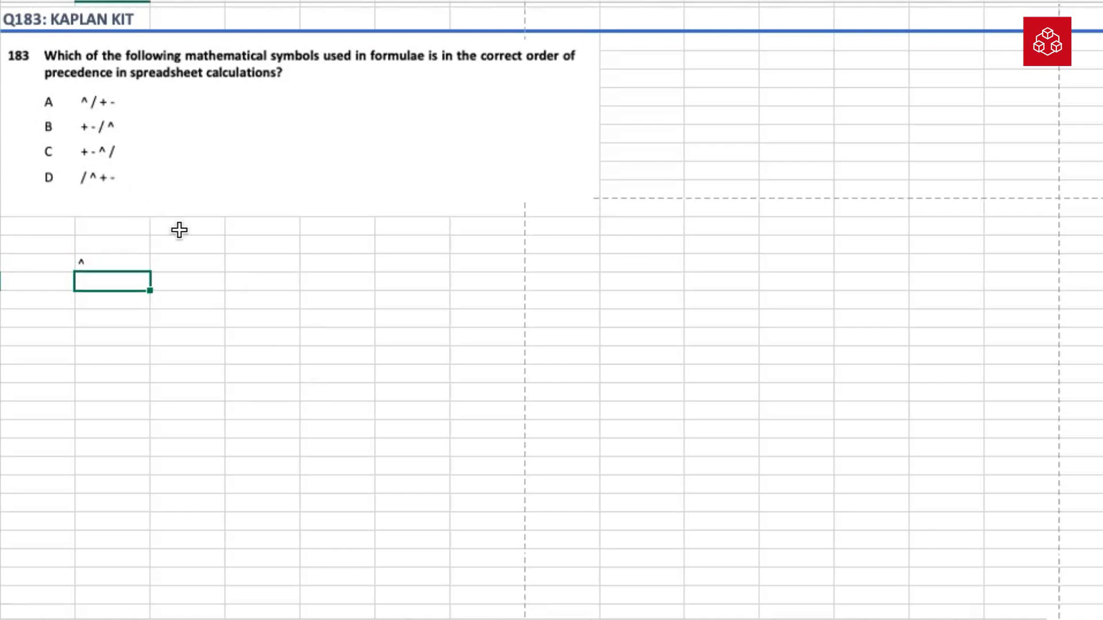
key(Up)
key(Right)
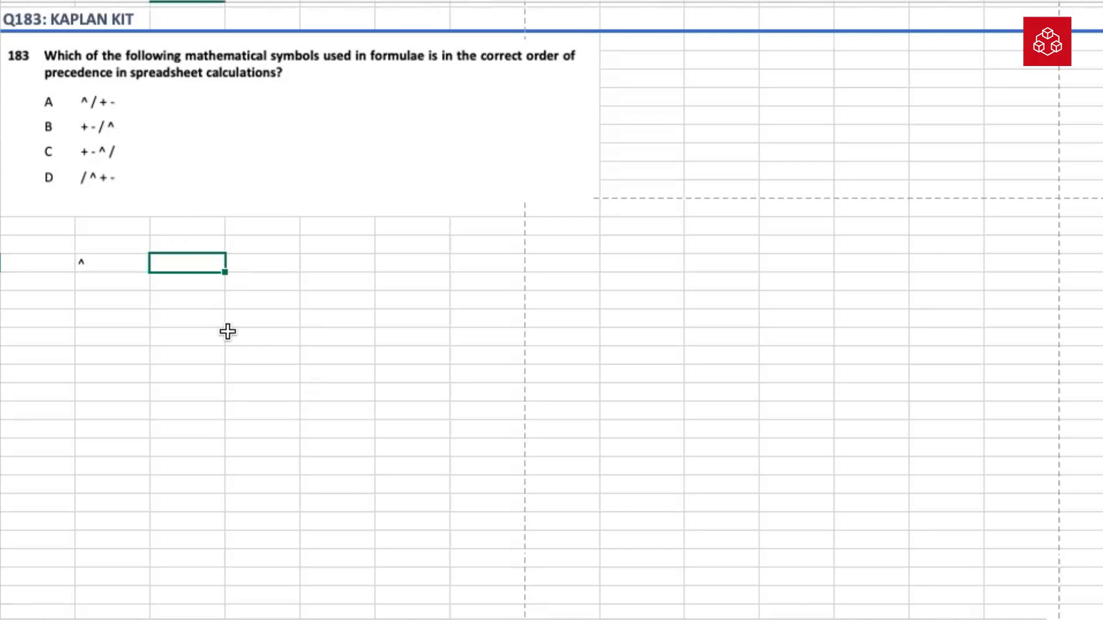
- Centre the contents of the seven cells running down from the ^ symbol
key(Left)
key(shift+Down)
key(shift+Down)
key(shift+Down)
key(shift+Down)
key(shift+Down)
key(shift+Down)
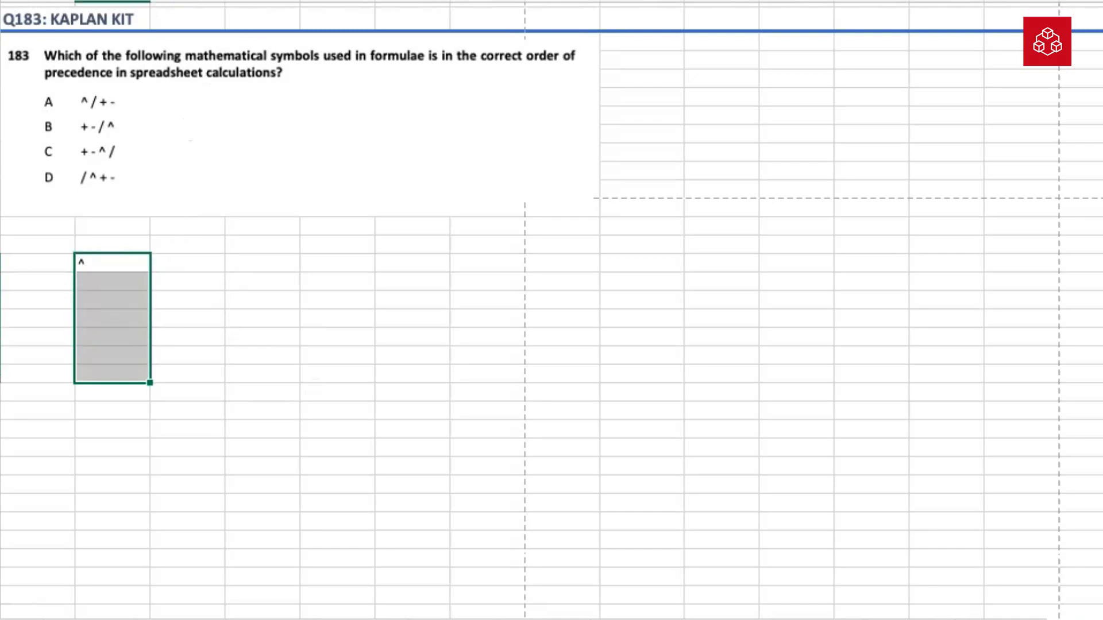
key(super+e)
- Label the ^ symbol "Exponent" in the adjacent cell
click(170, 263)
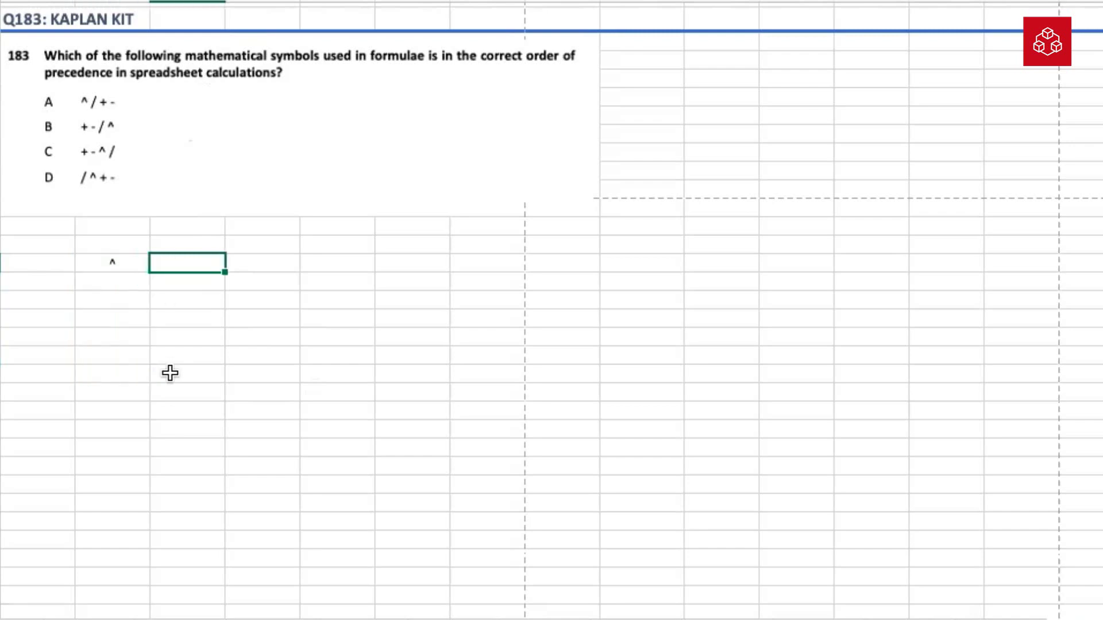
text(Exponent)
key(Return)
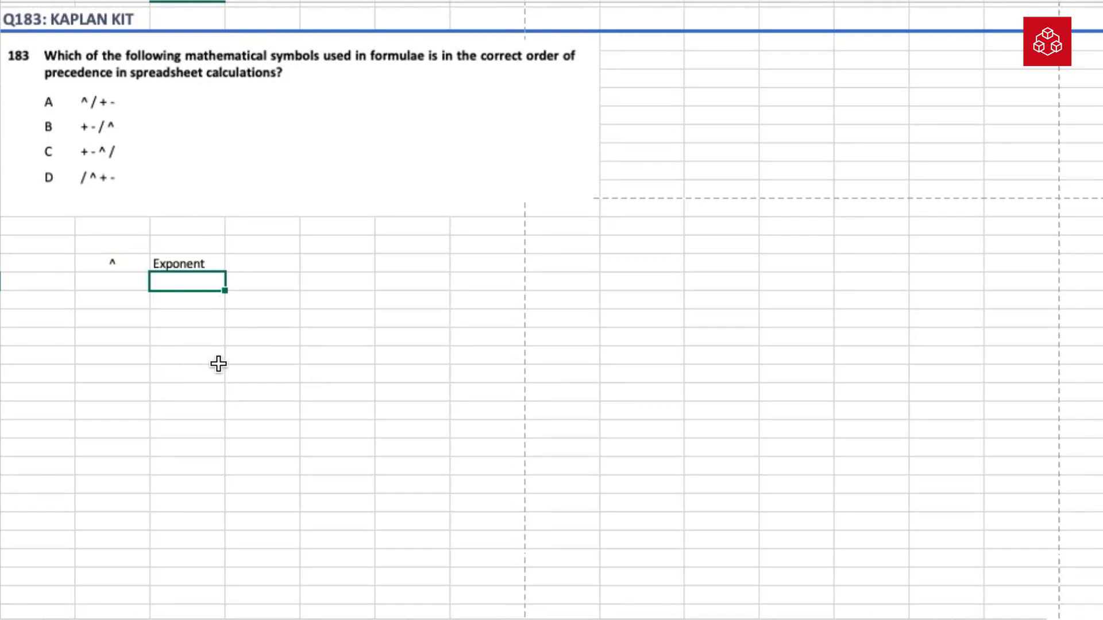
- Add the / symbol below ^ and label it "Divide" in the adjacent cell
click(111, 267)
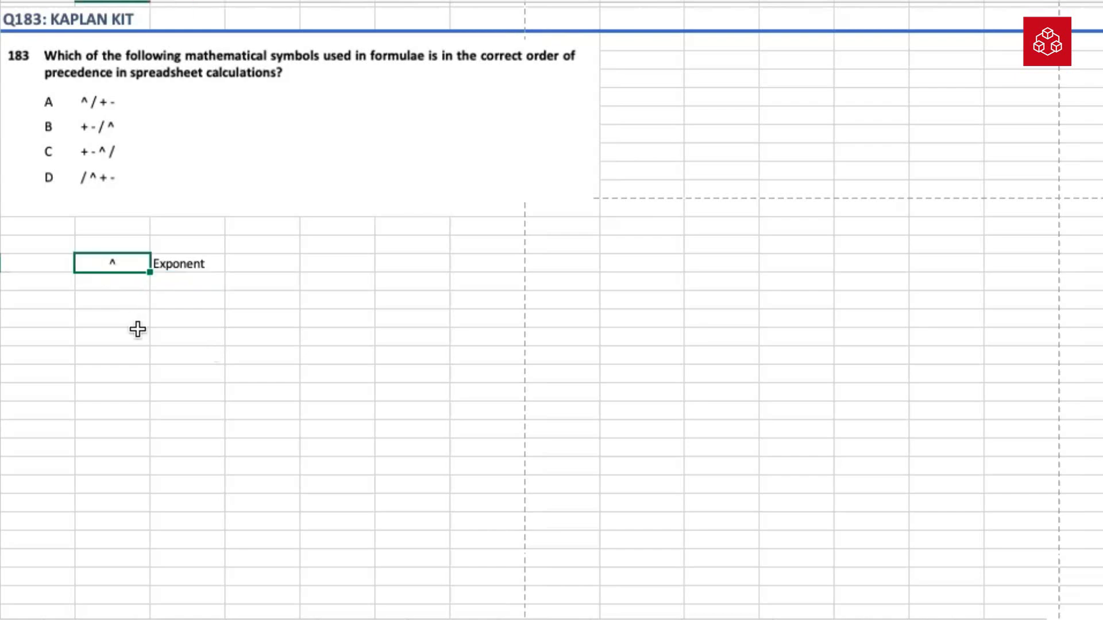
key(Down)
text(/)
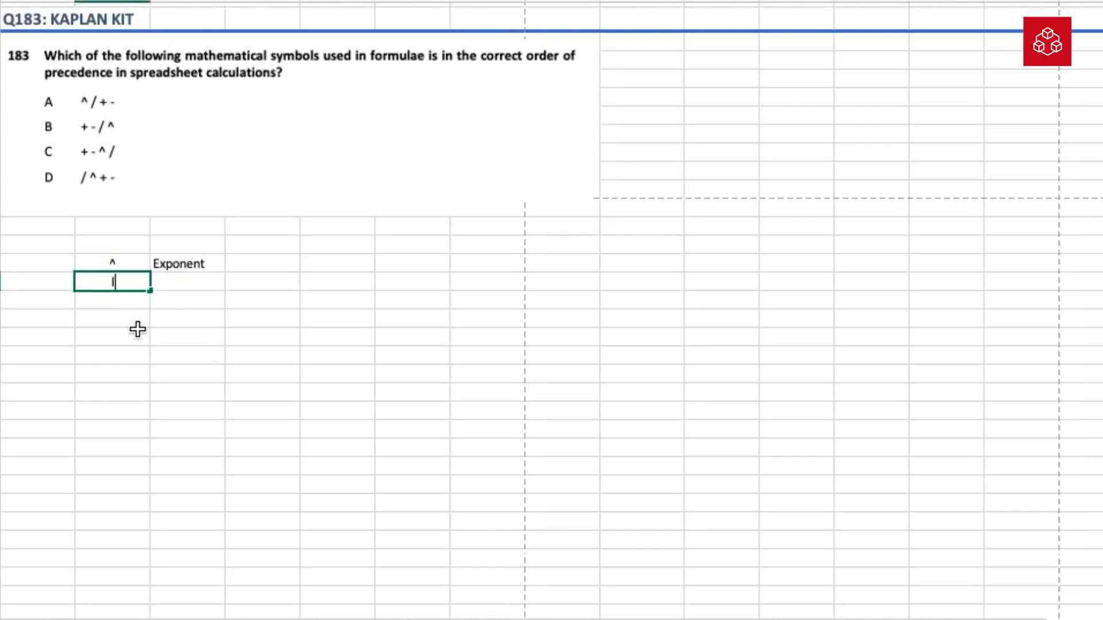
key(Tab)
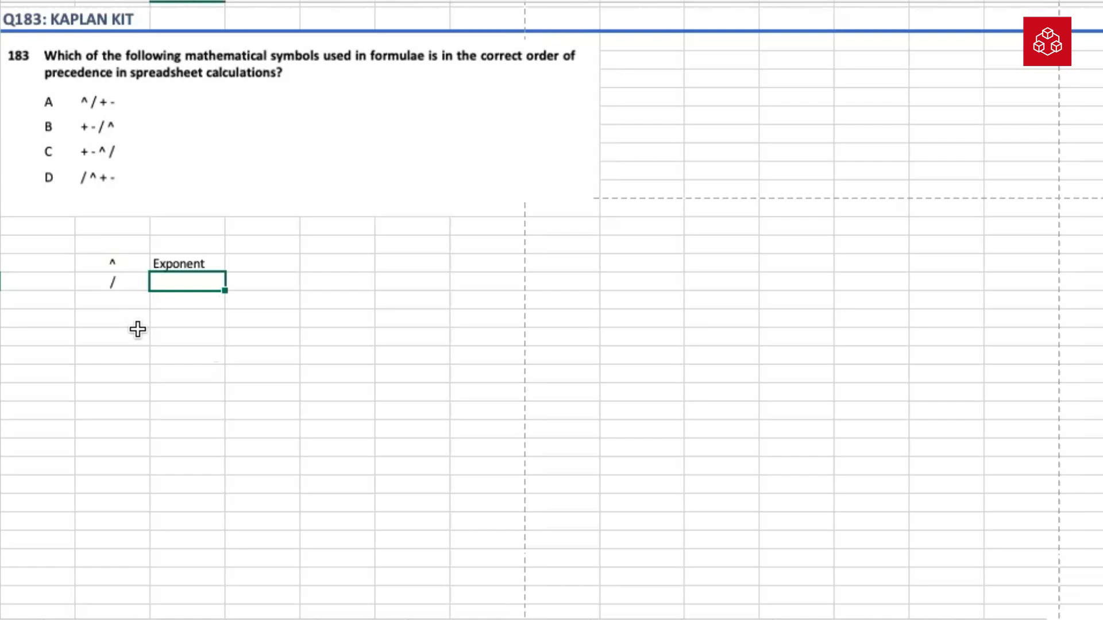
text(Divide)
key(Down)
key(Left)
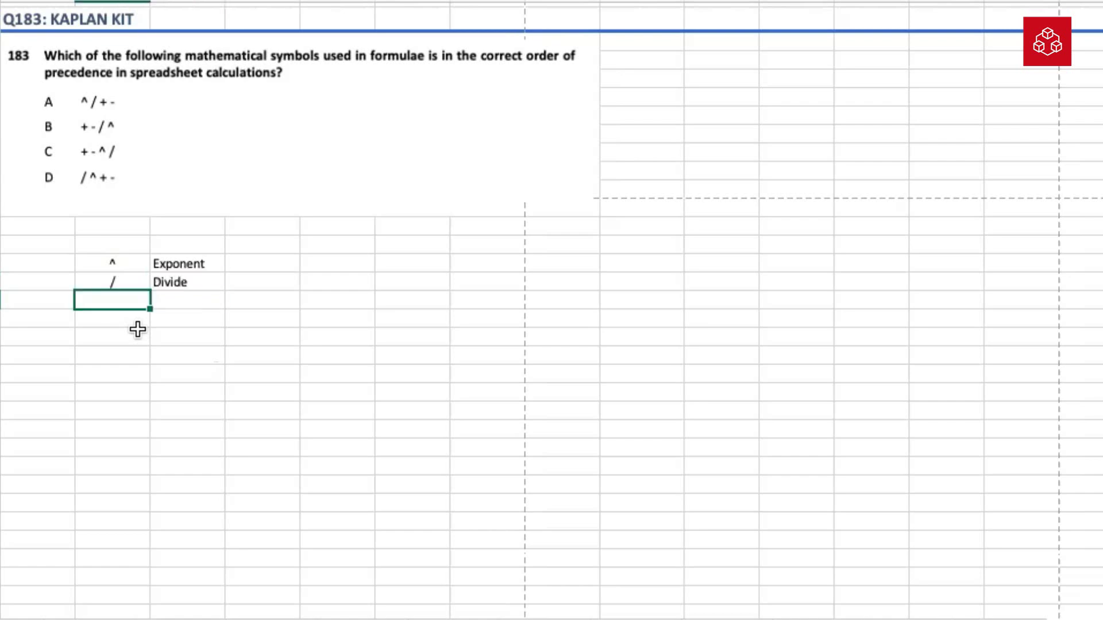
- Add the + symbol below / and label it "Addition" in the adjacent cell
text(+)
key(Return)
key(Up)
key(Right)
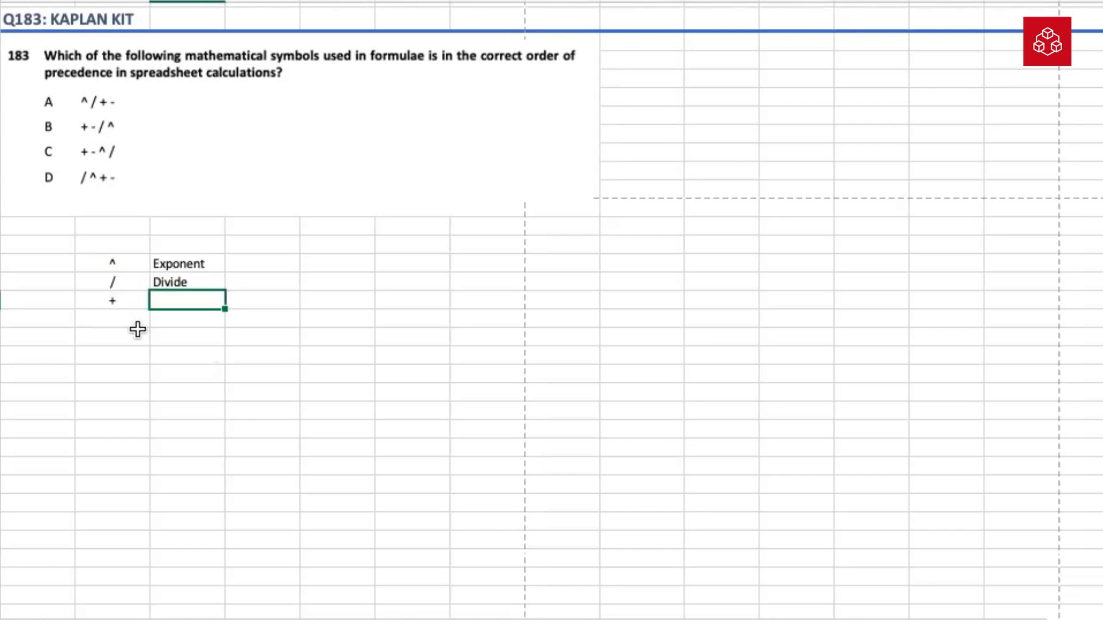
text(Addition)
key(Return)
key(Left)
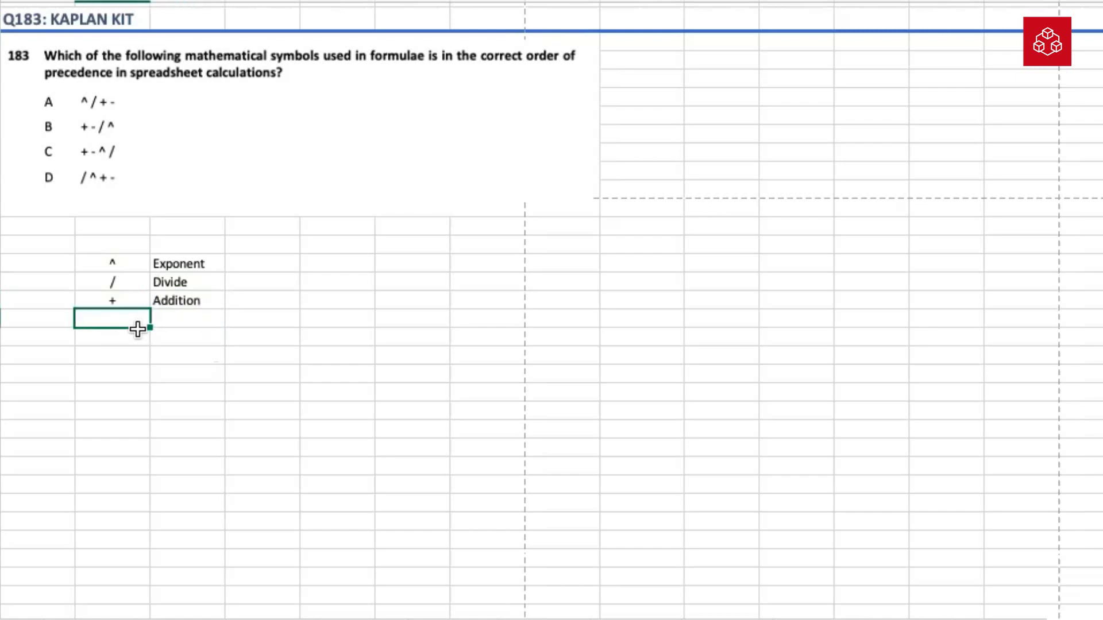
- Add the - symbol below + and label it "Substract" in the adjacent cell
text(-)
key(Return)
key(Up)
key(Right)
text(Su)
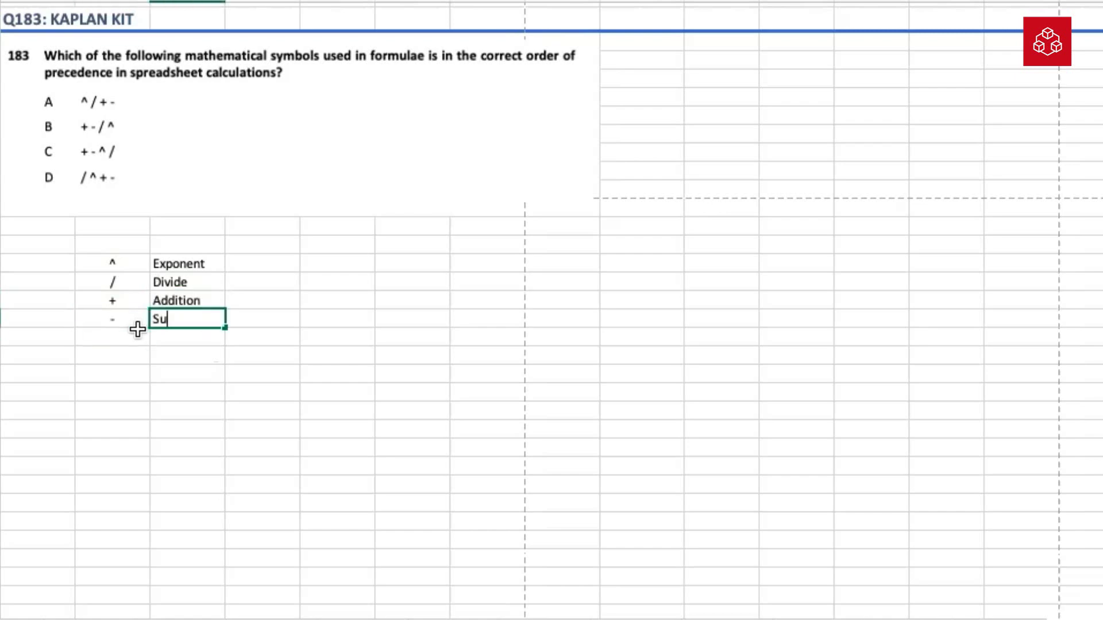
text(bstract)
key(Return)
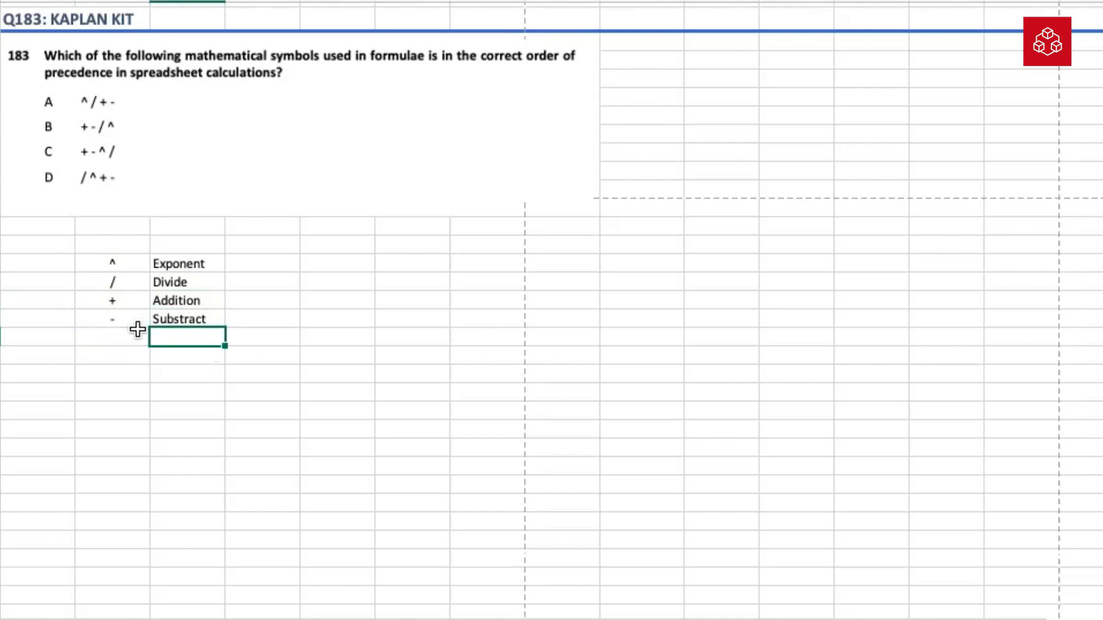
click(163, 382)
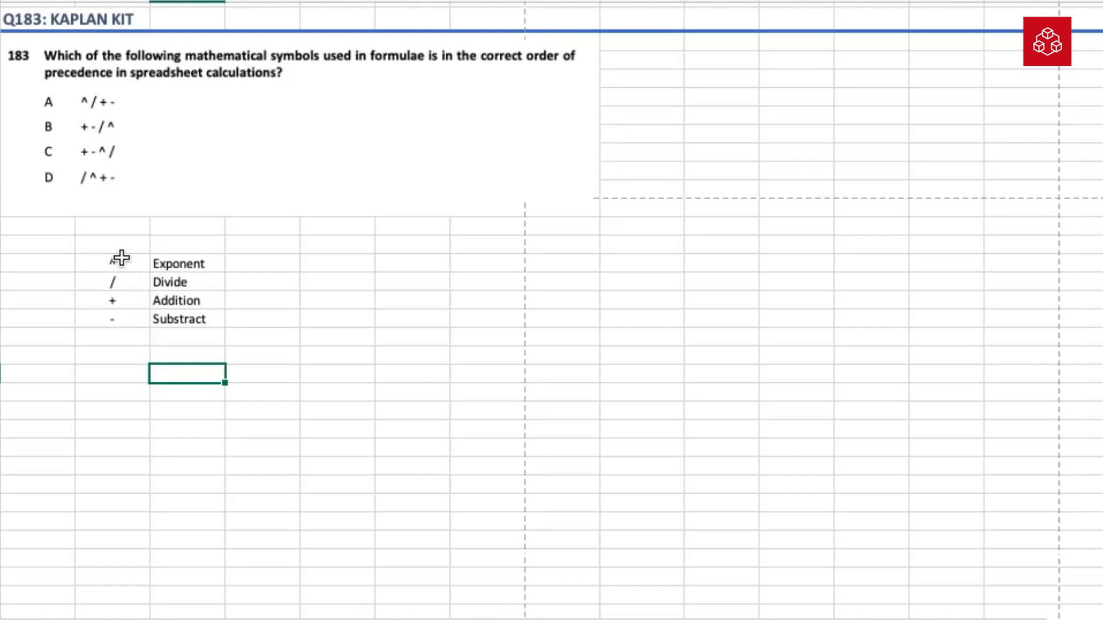
drag(119, 258, 118, 322)
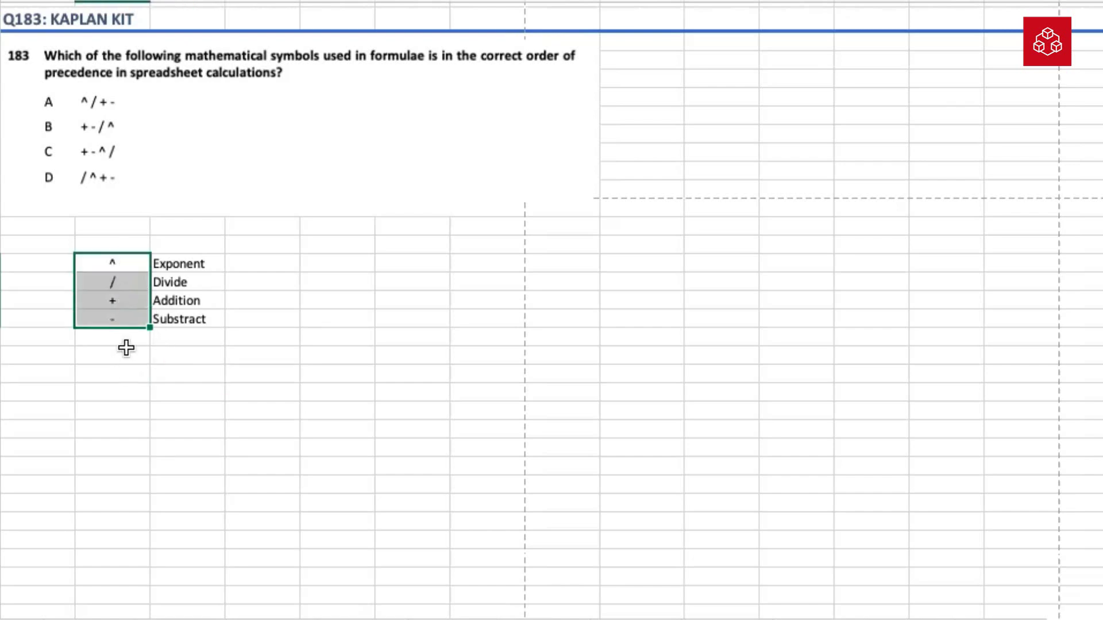
click(123, 347)
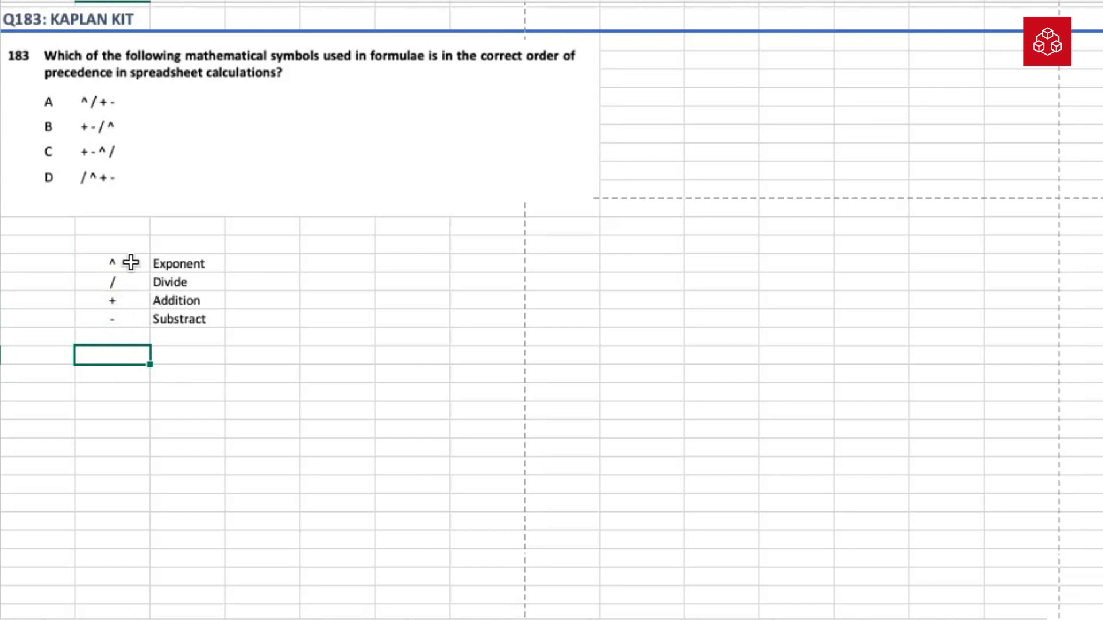
drag(130, 262, 131, 348)
click(119, 343)
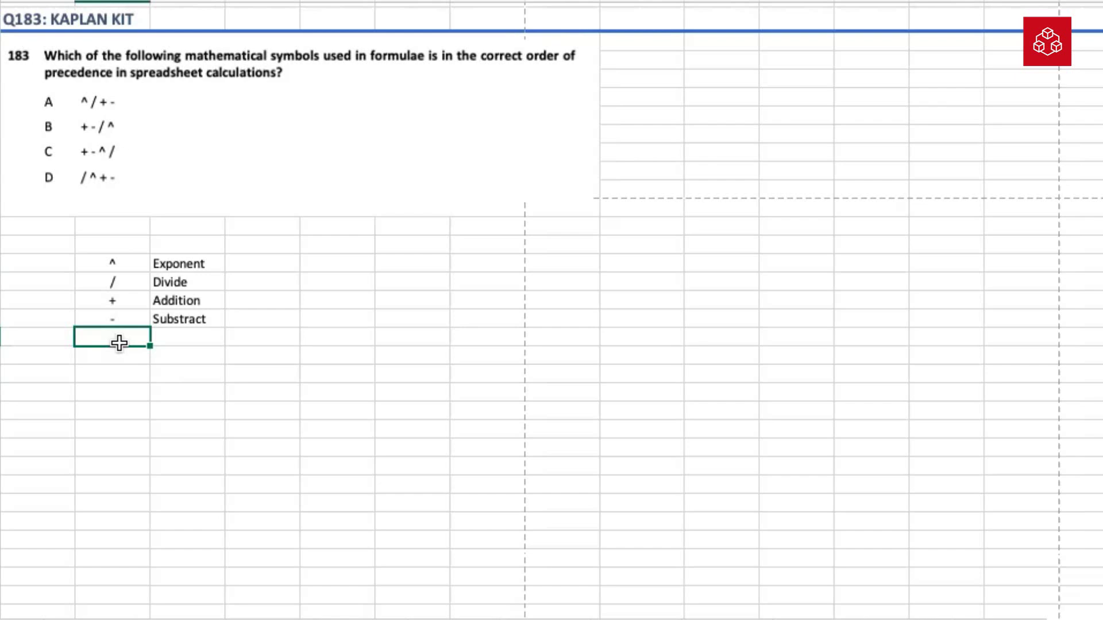
key(Down)
text(B)
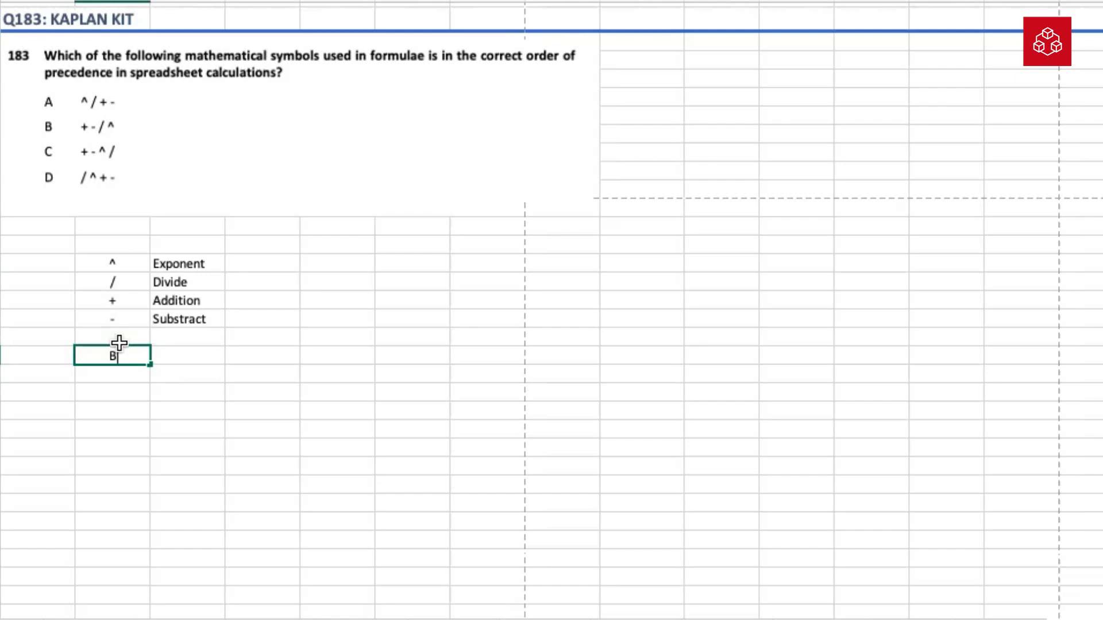
text(ADMAS)
key(Return)
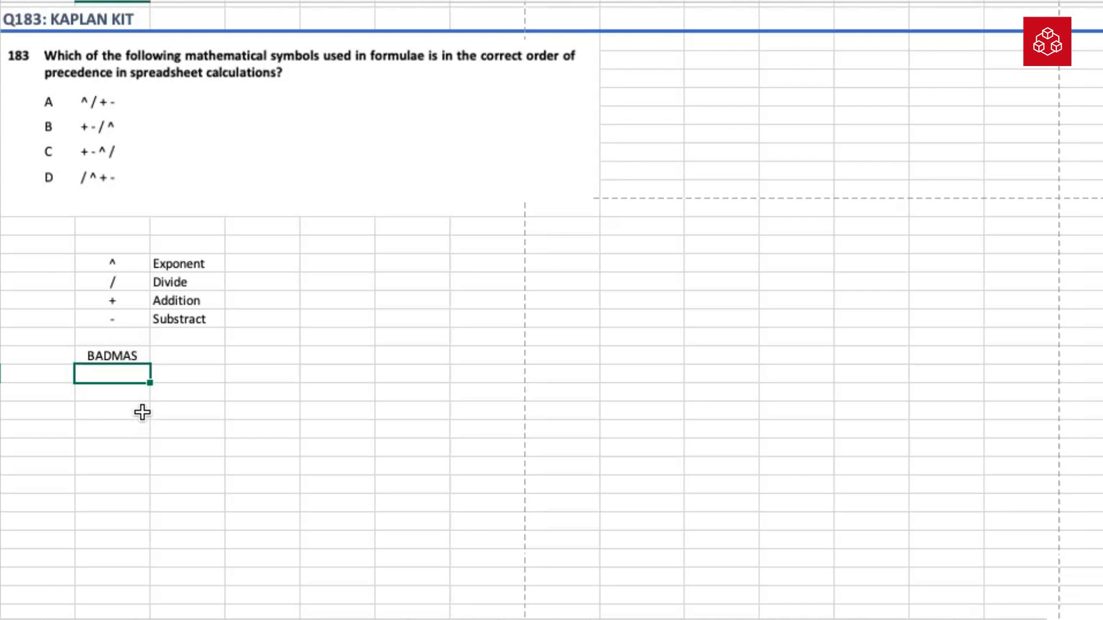
key(Up)
key(Delete)
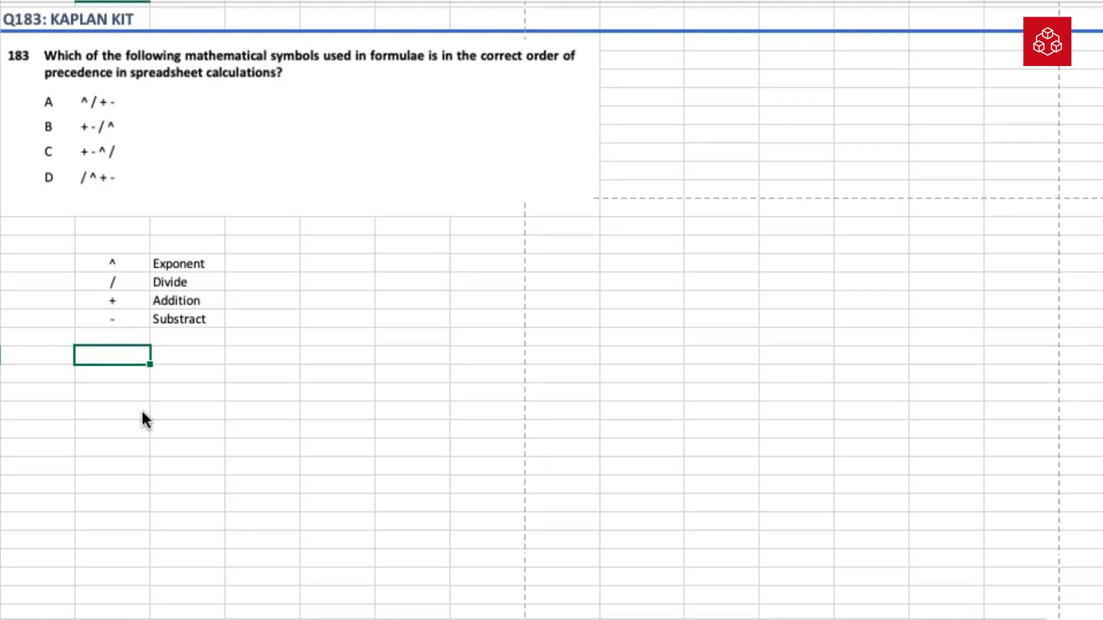
- Enter the heading PEMDAS two rows below the - symbol and list % labelled "Percentage" directly beneath it
text(PEMDAS)
key(Return)
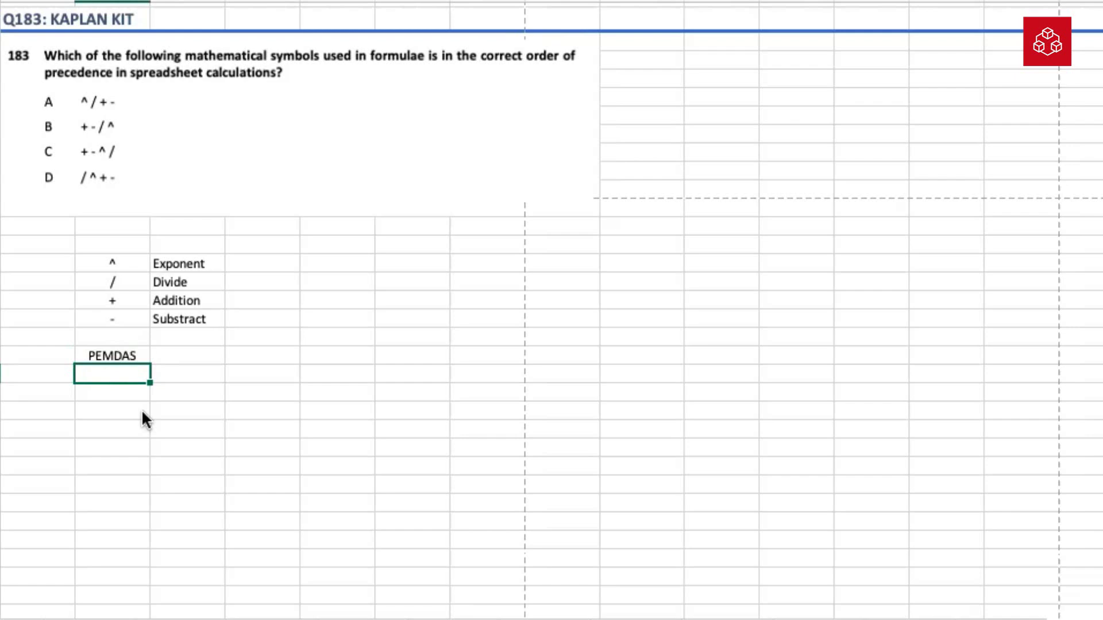
text(%)
key(Return)
key(Up)
key(Right)
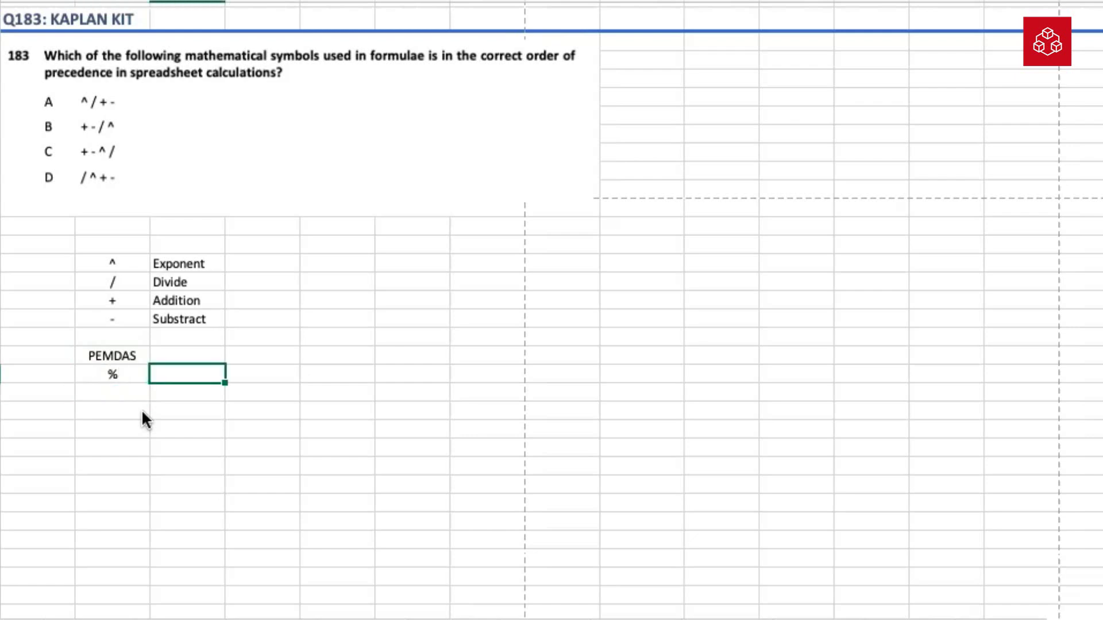
text(Percentage)
key(Return)
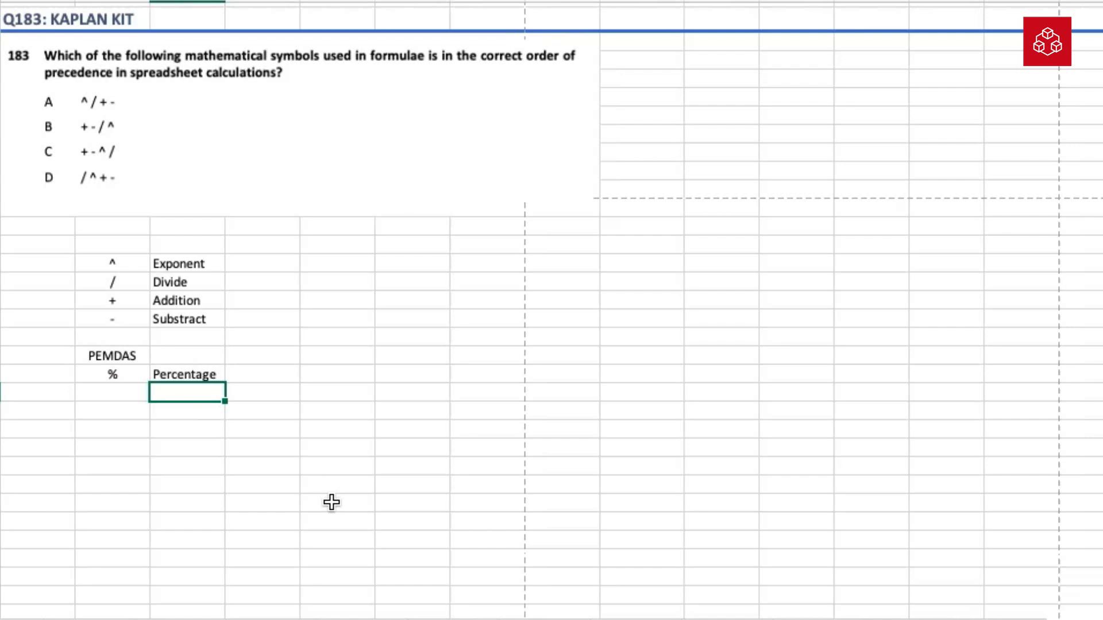
- Add the ^ symbol below % in the PEMDAS list and label it "Exponents"
key(Left)
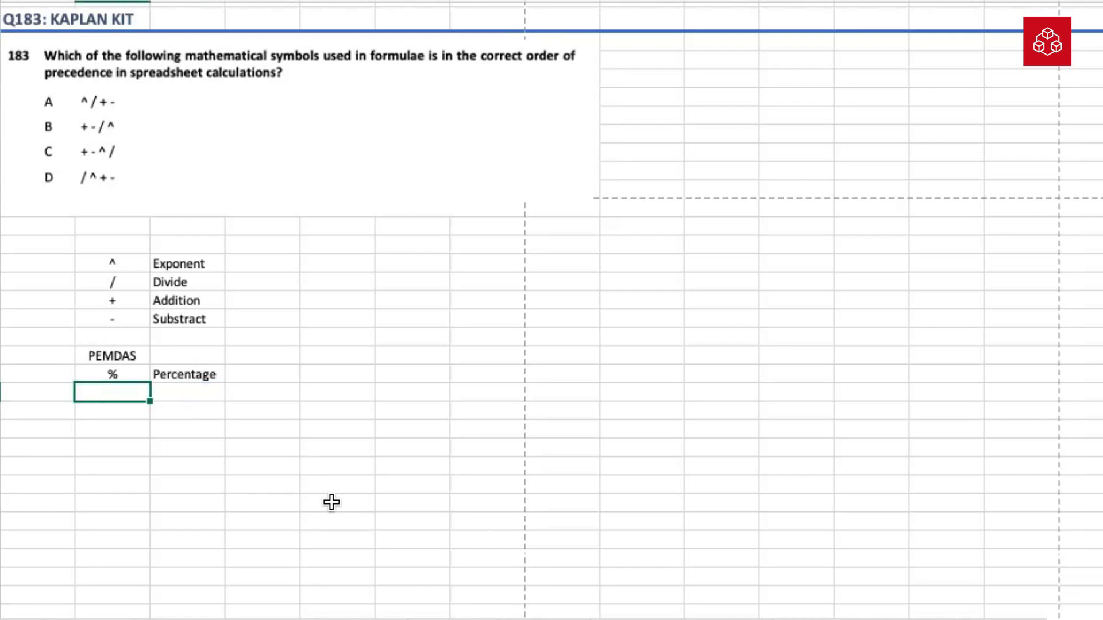
text(^)
key(Tab)
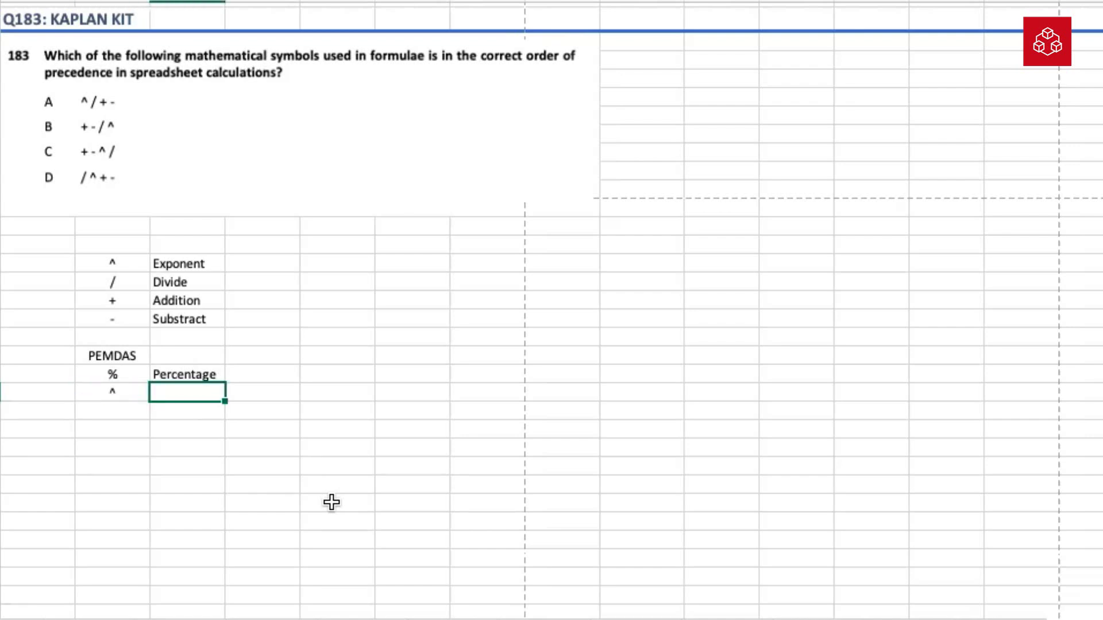
text(Exponents)
key(Return)
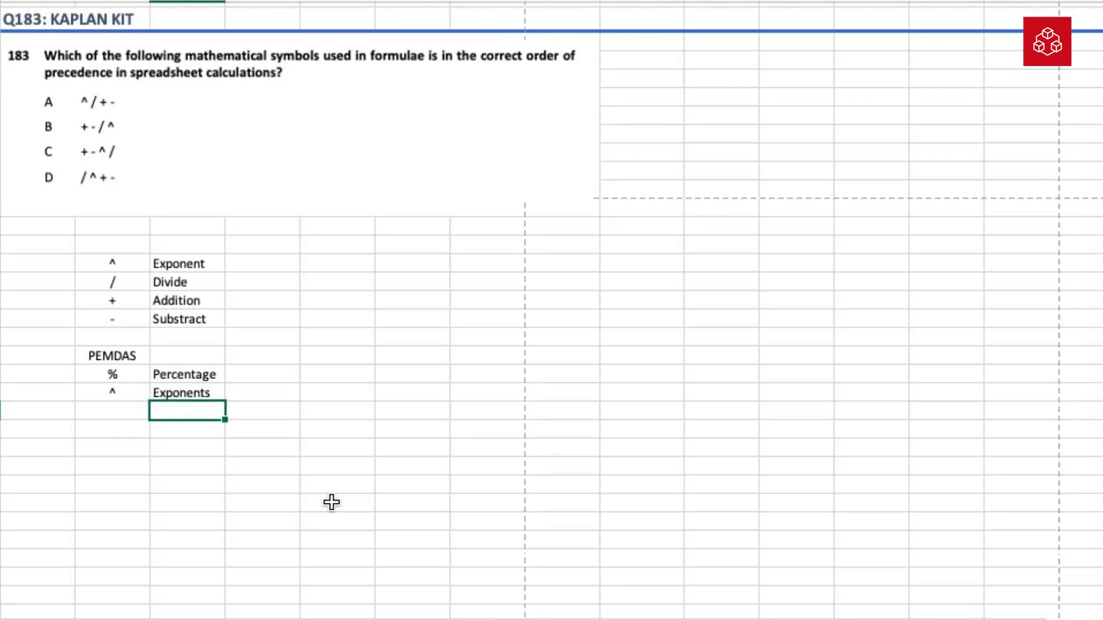
- Add the * symbol below ^ in the PEMDAS list and label it "Multiplication"
key(Left)
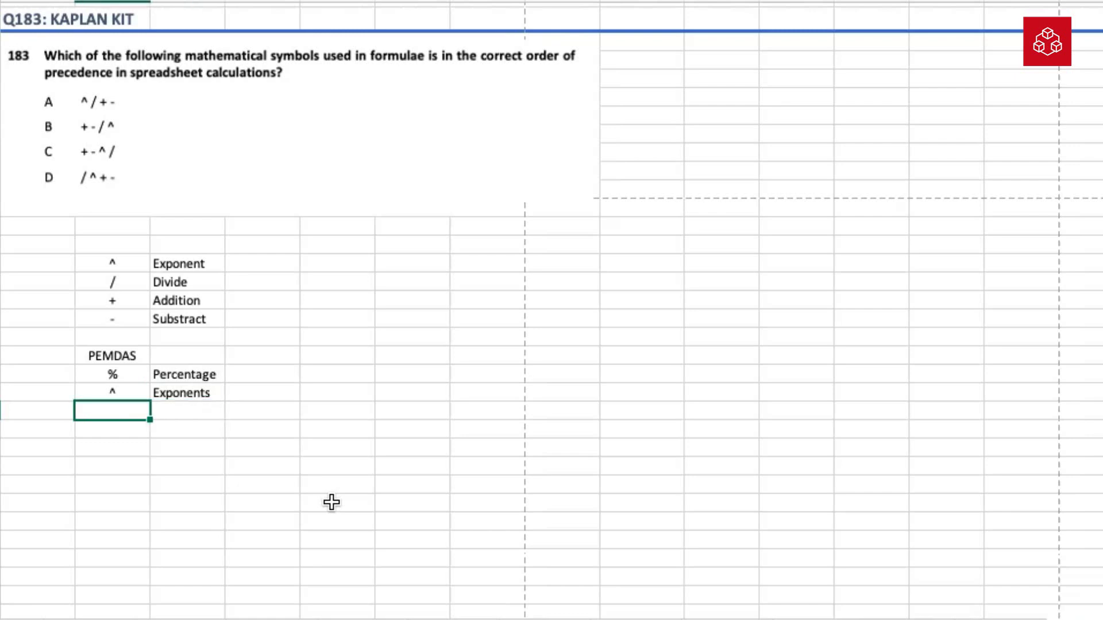
text(*)
key(Tab)
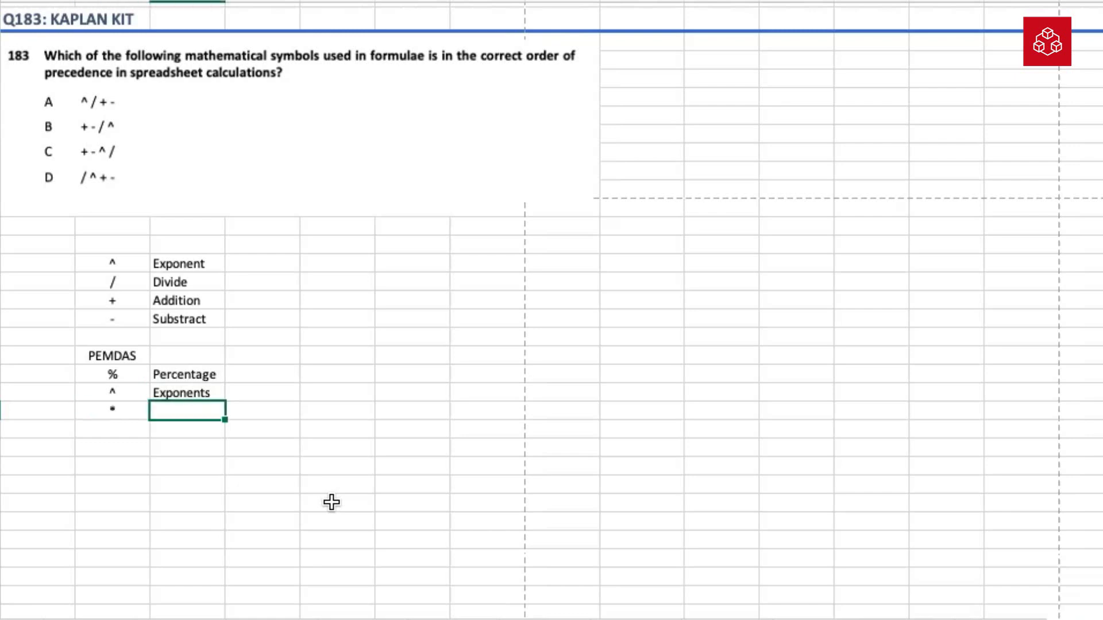
text(Multiplication)
key(Return)
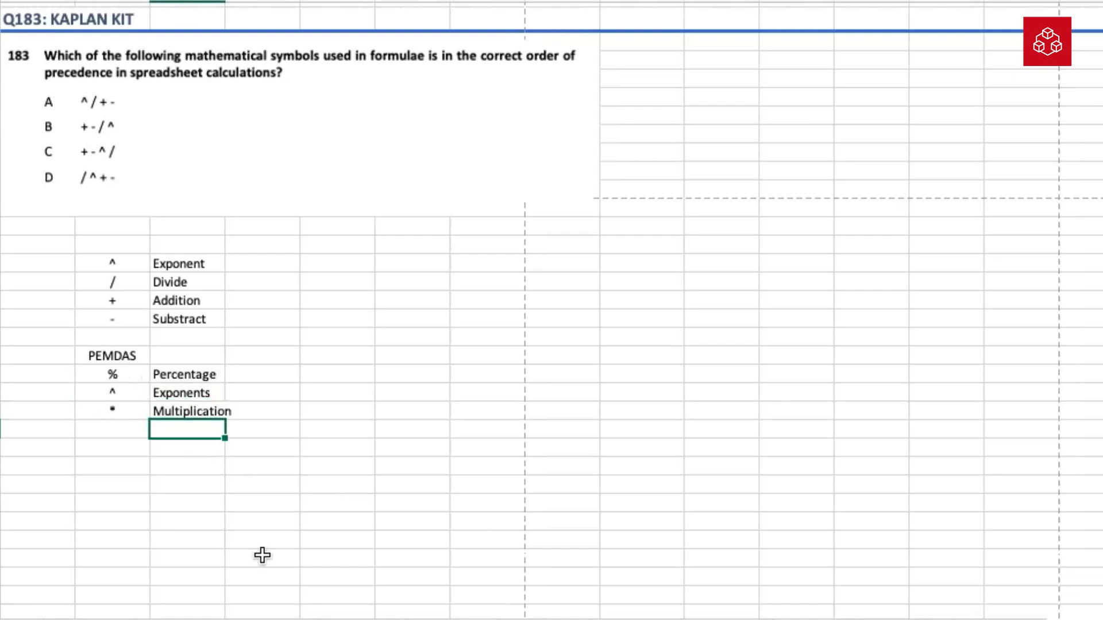
- Add the / symbol below * in the PEMDAS list and label it "Divide"
key(Left)
text(/)
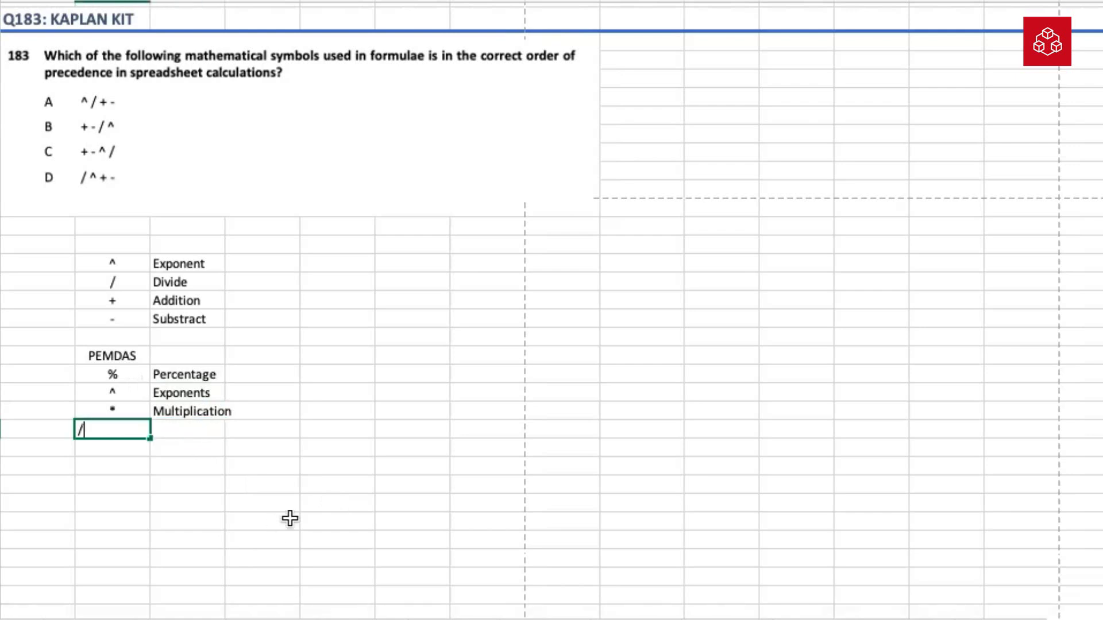
key(Right)
text(Divide)
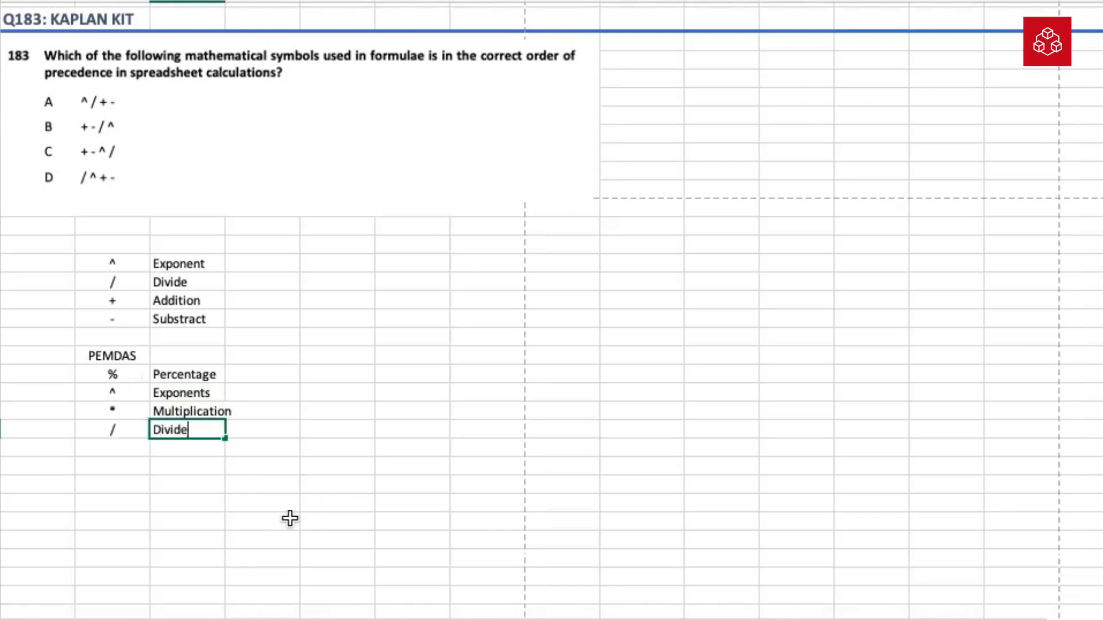
key(Return)
key(Left)
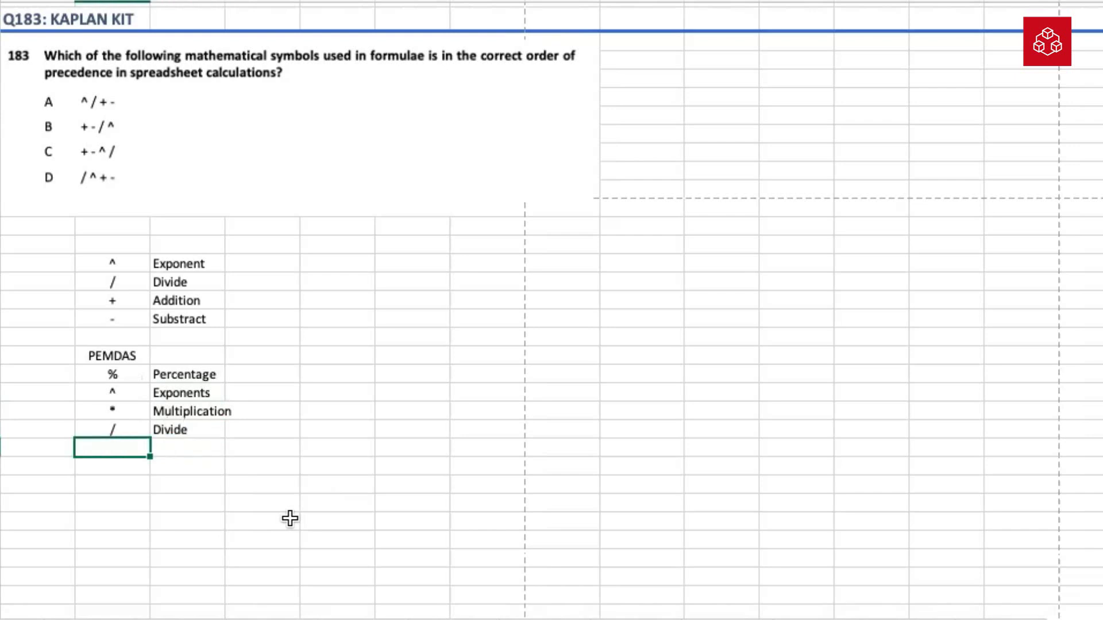
text(+)
key(Right)
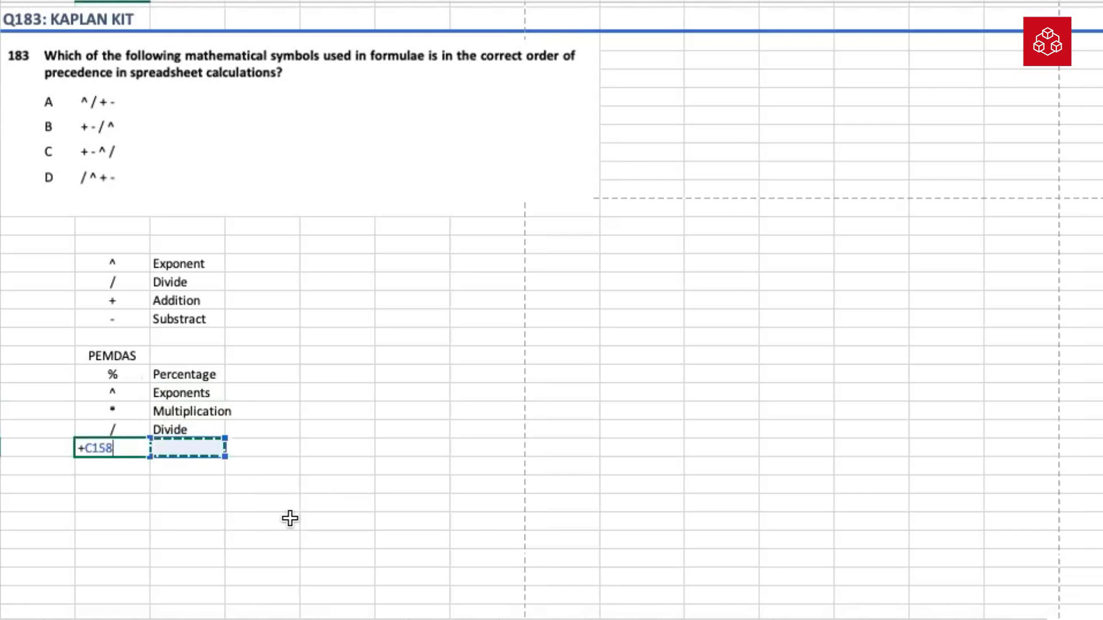
key(Escape)
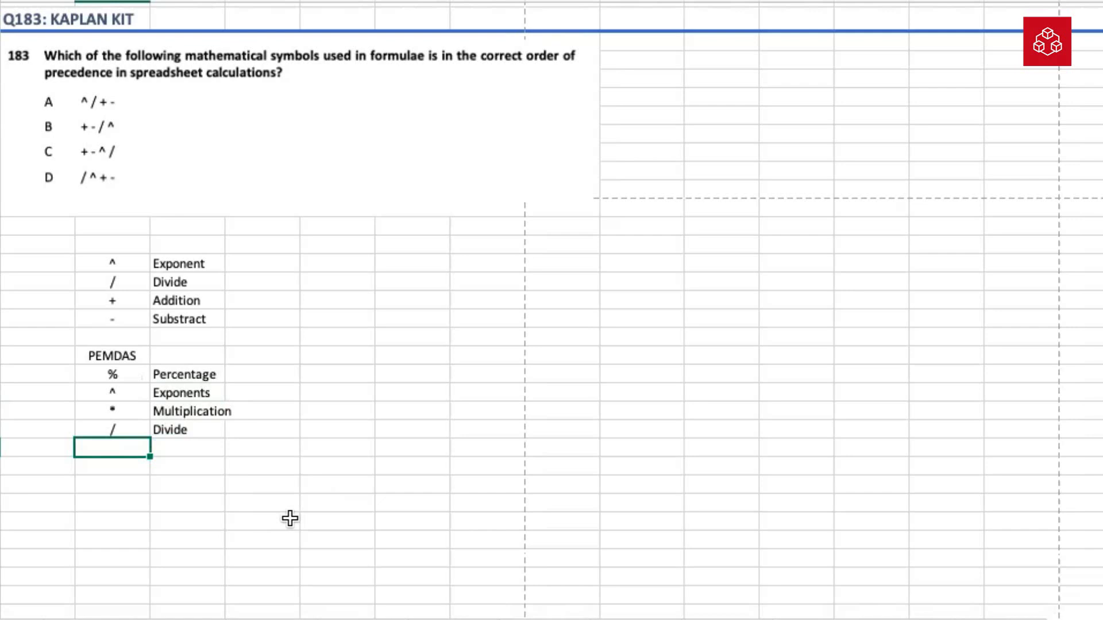
- Add the + symbol below / in the PEMDAS list and label it "Addition"
text(+)
key(Tab)
text(Addi)
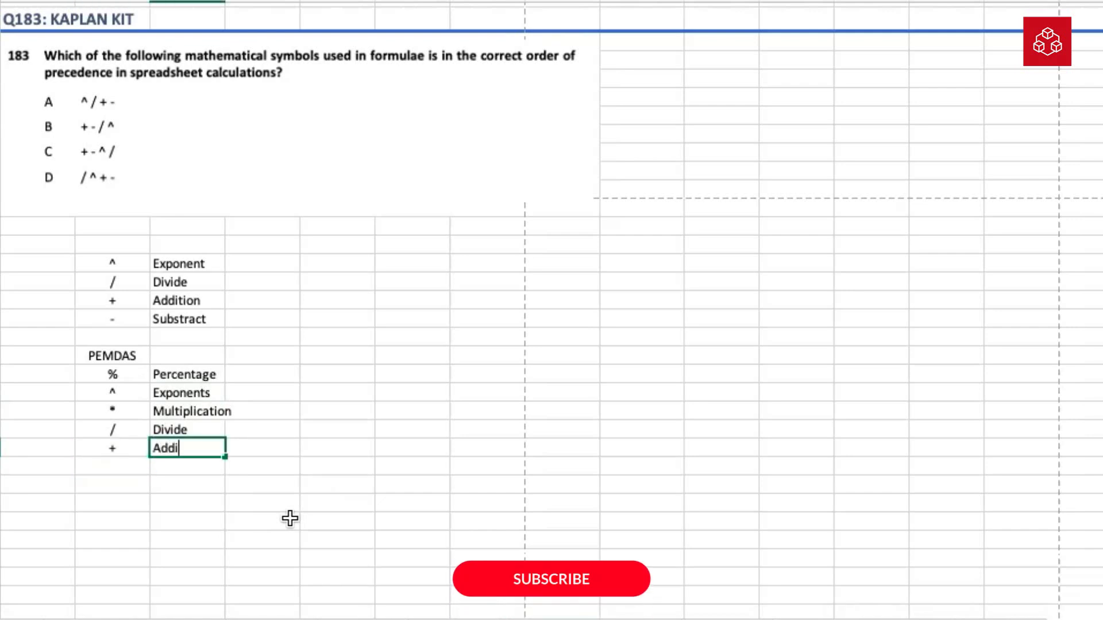
text(tion)
key(Return)
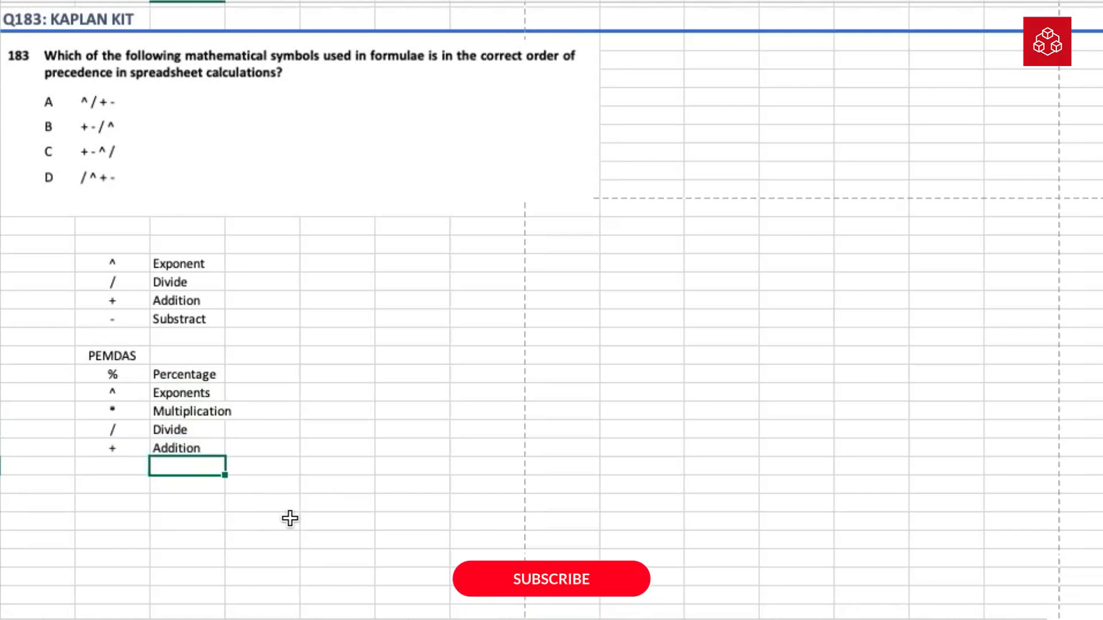
- Add the - symbol below + in the PEMDAS list and label it "Subtract"
key(Left)
text(-)
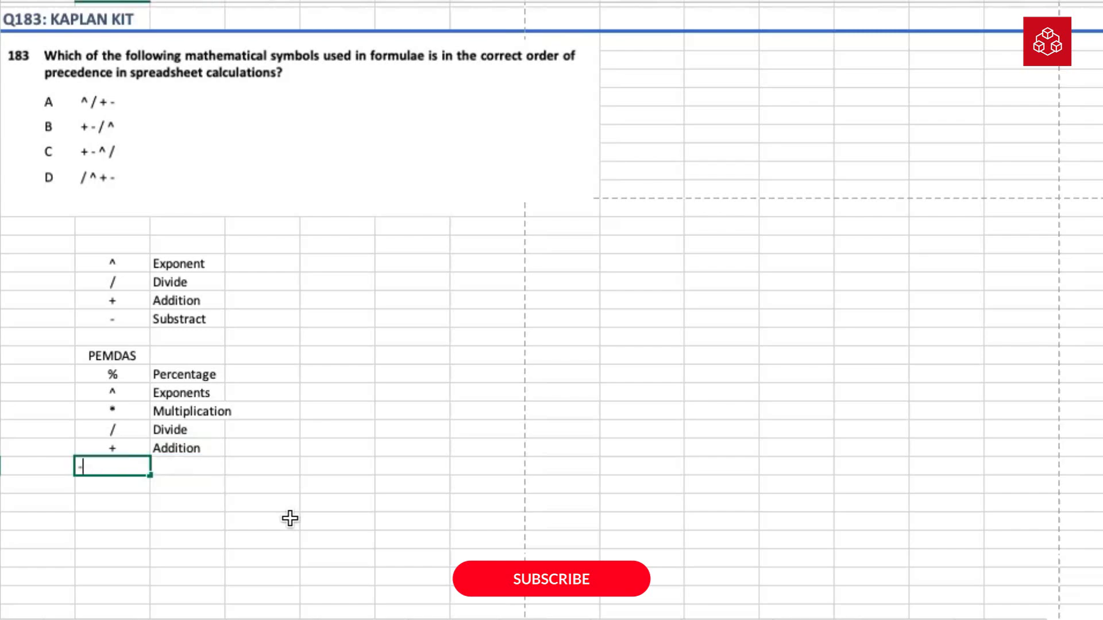
key(Tab)
text(Sub)
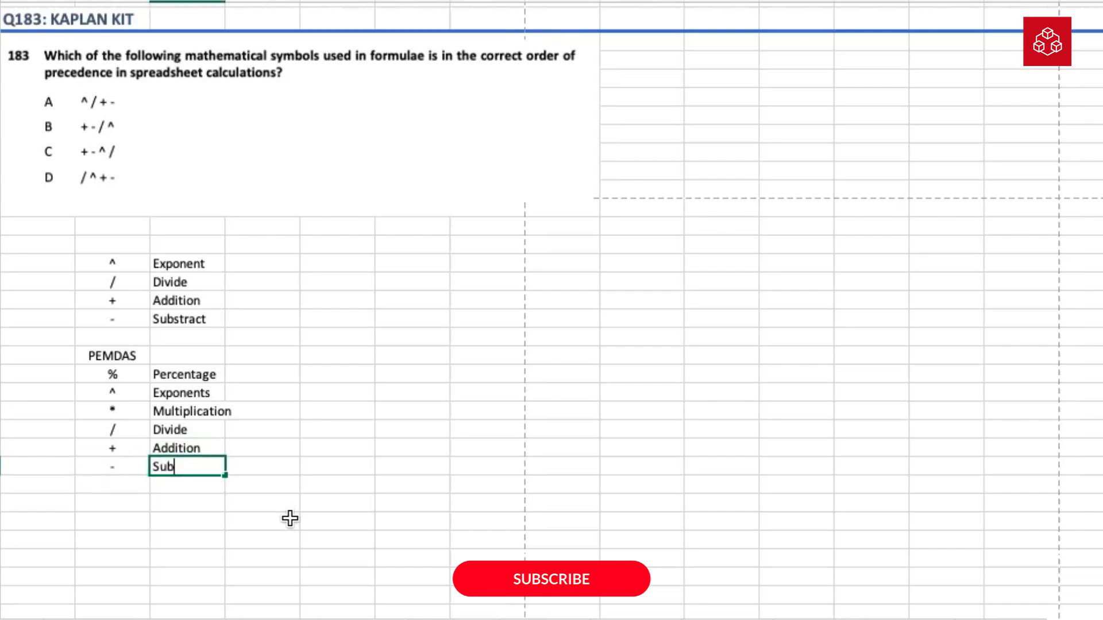
text(trac)
text(t)
key(Return)
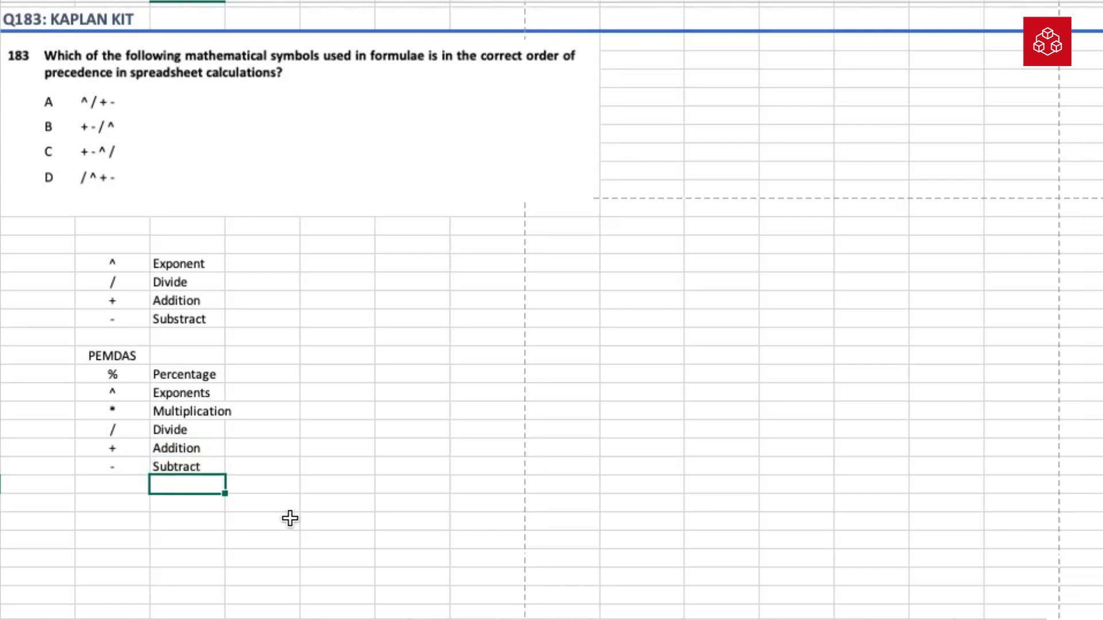
- Make the PEMDAS heading and the two cells beside it bold
drag(95, 355, 248, 352)
key(ctrl+b)
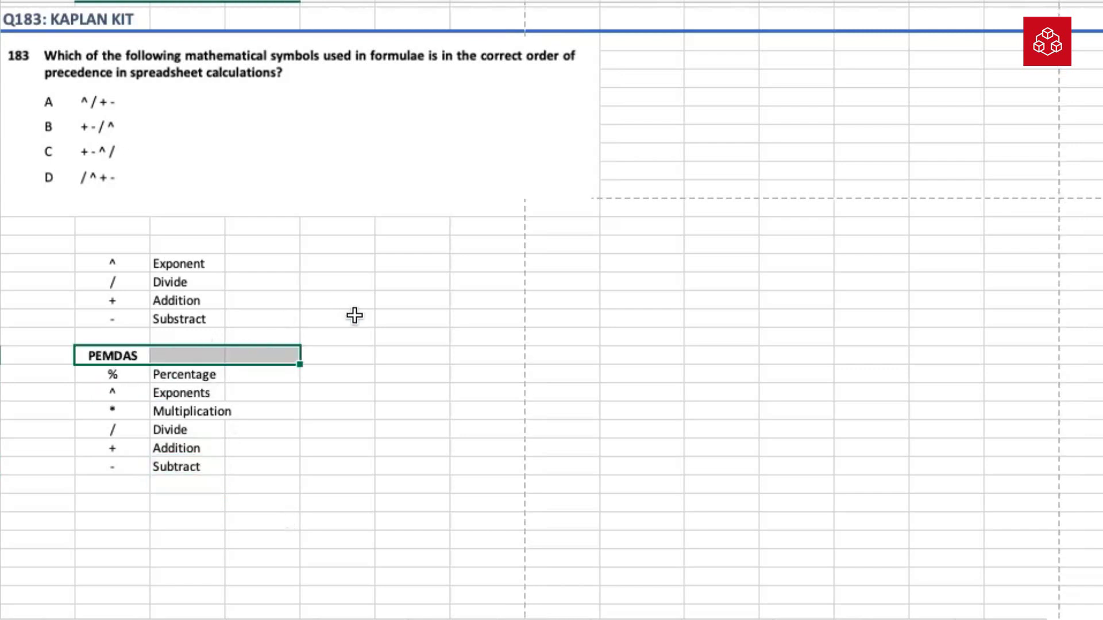
click(417, 317)
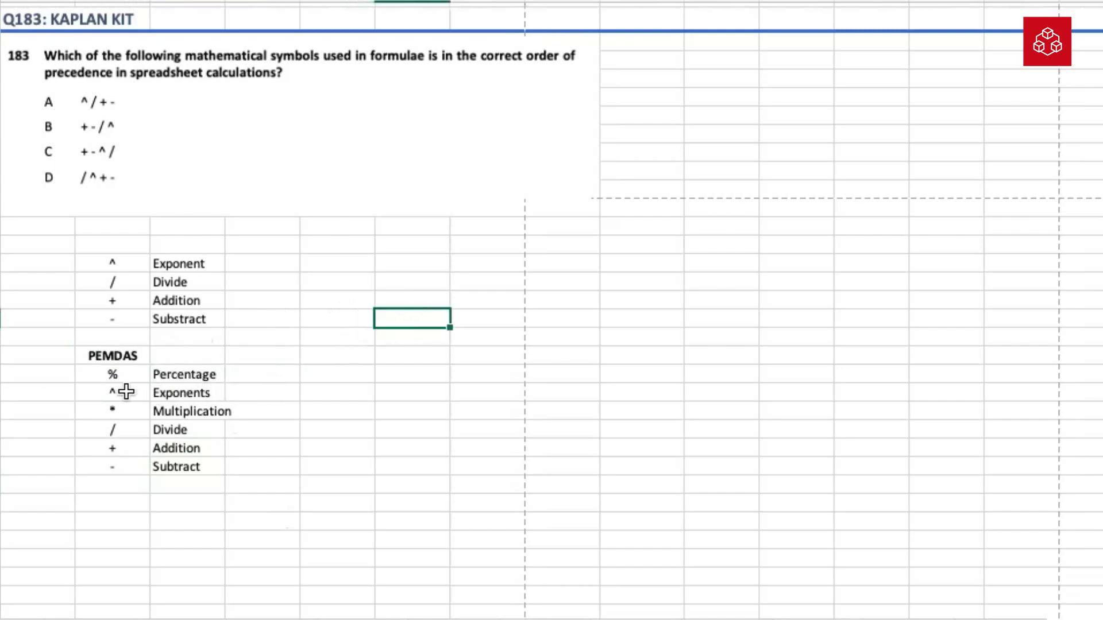
- Review the PEMDAS list's symbols and their labels in order, from Percentage down to Subtract
drag(99, 370, 115, 463)
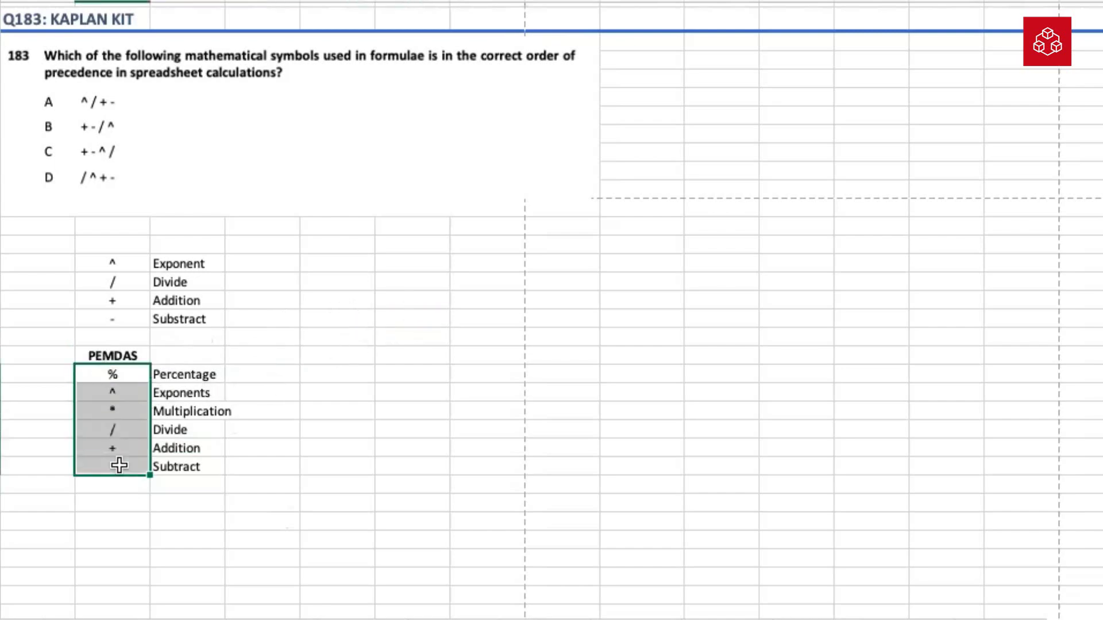
click(205, 374)
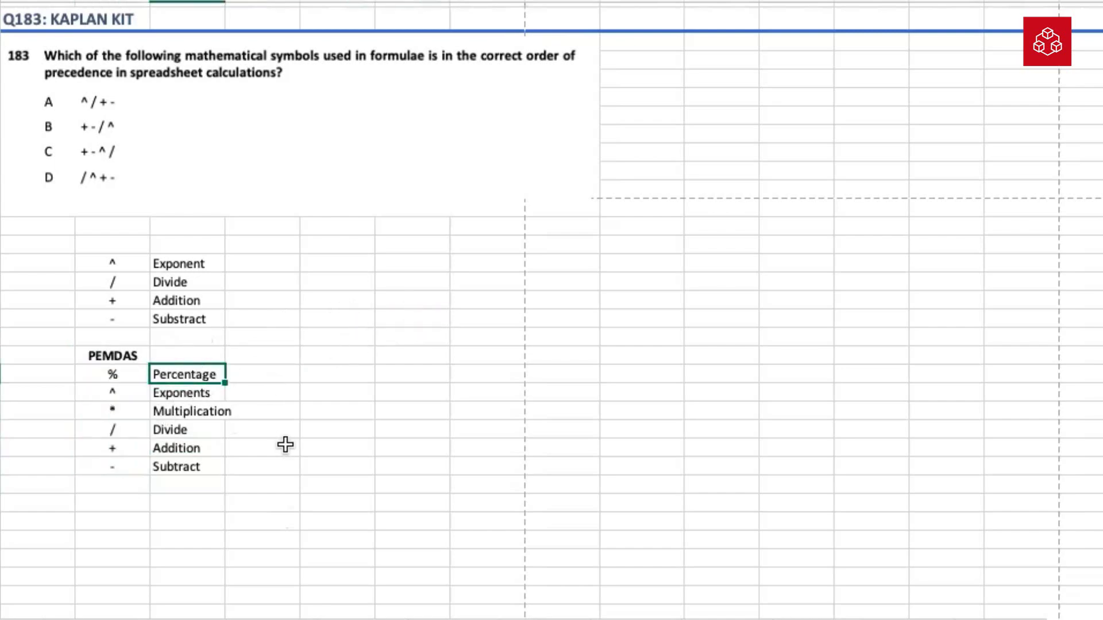
key(Down)
key(Down)
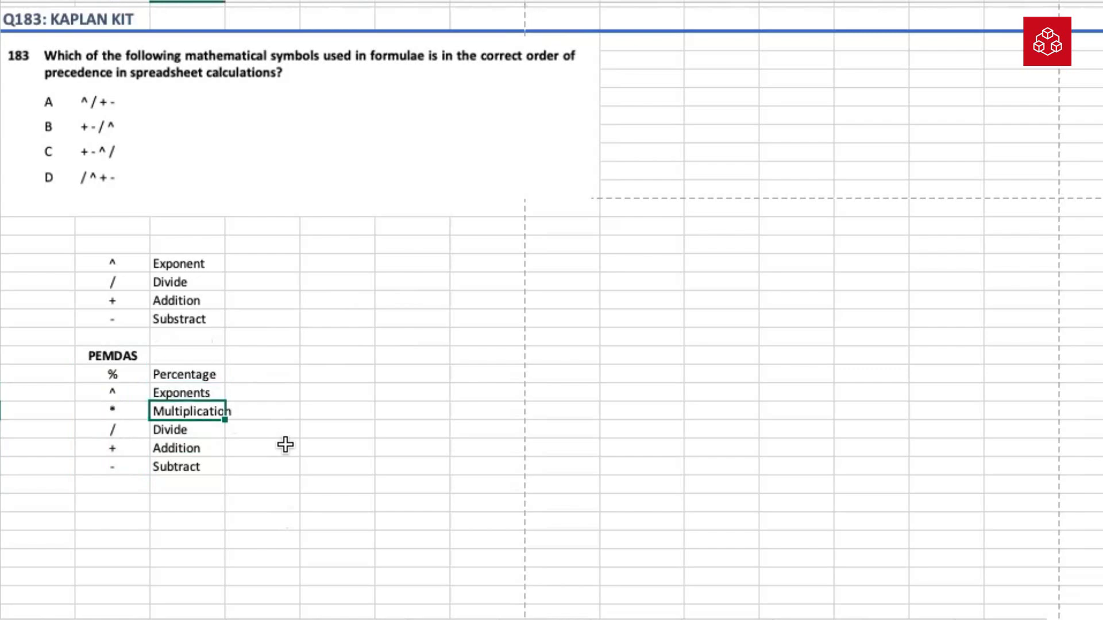
key(Down)
key(Down)
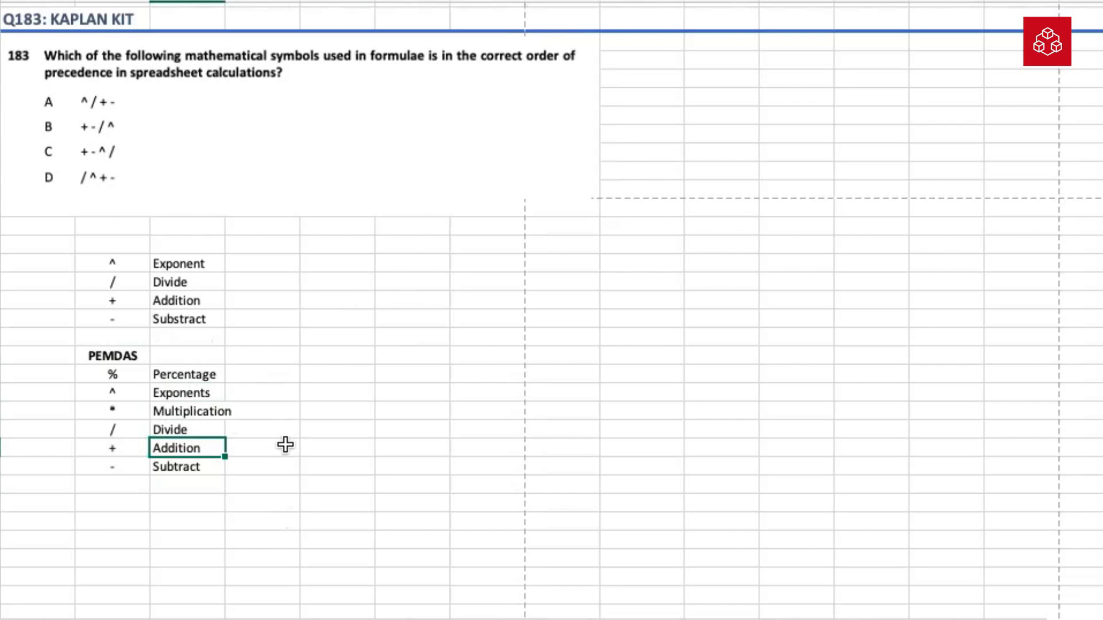
key(Down)
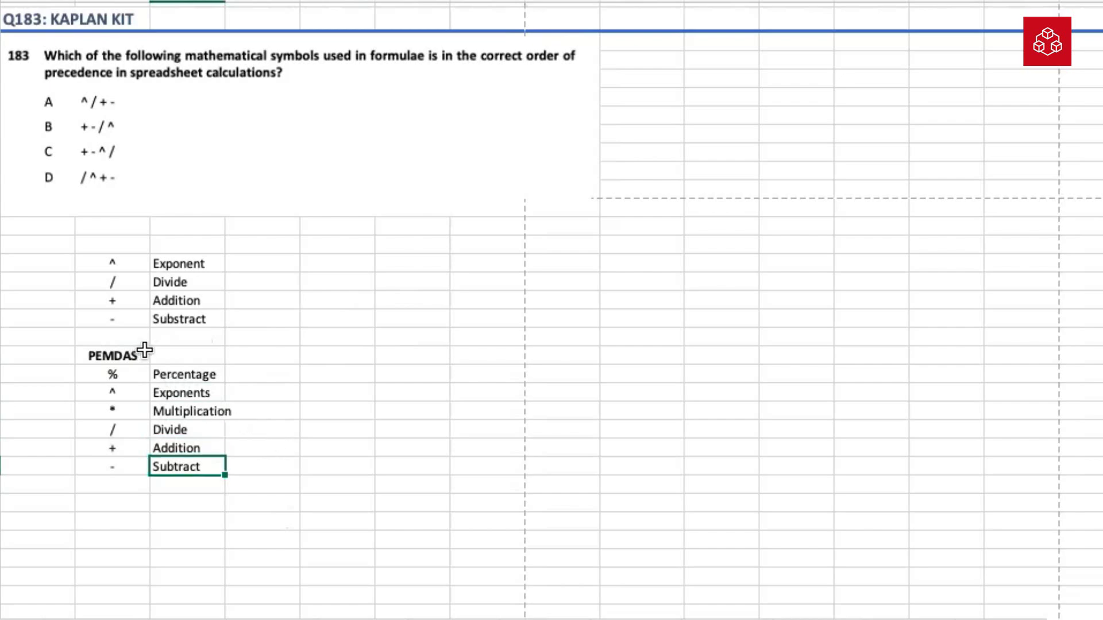
- Fill the PEMDAS heading and the two cells beside it with yellow
drag(119, 356, 246, 353)
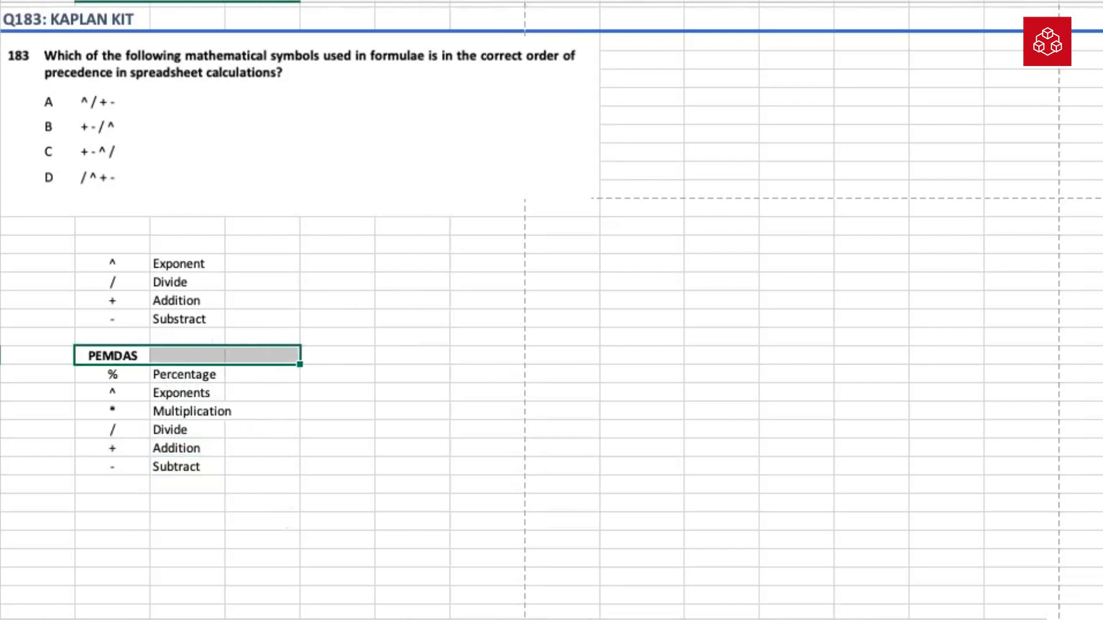
click(356, 378)
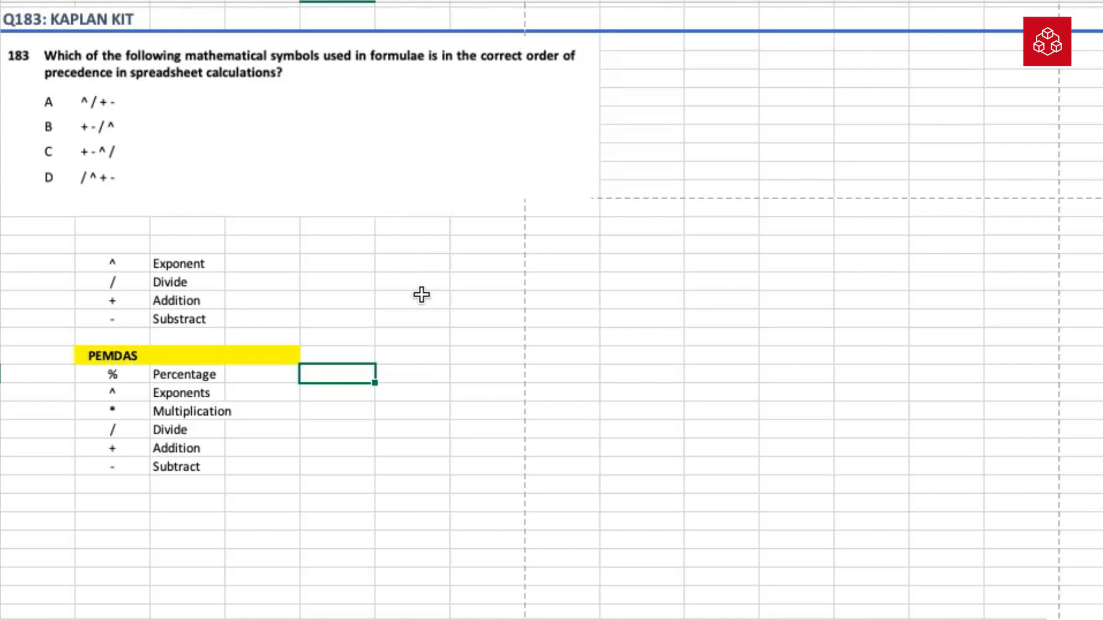
- Enter the formula =10+10 in cell F151, on the row of the "Substract" label
click(435, 315)
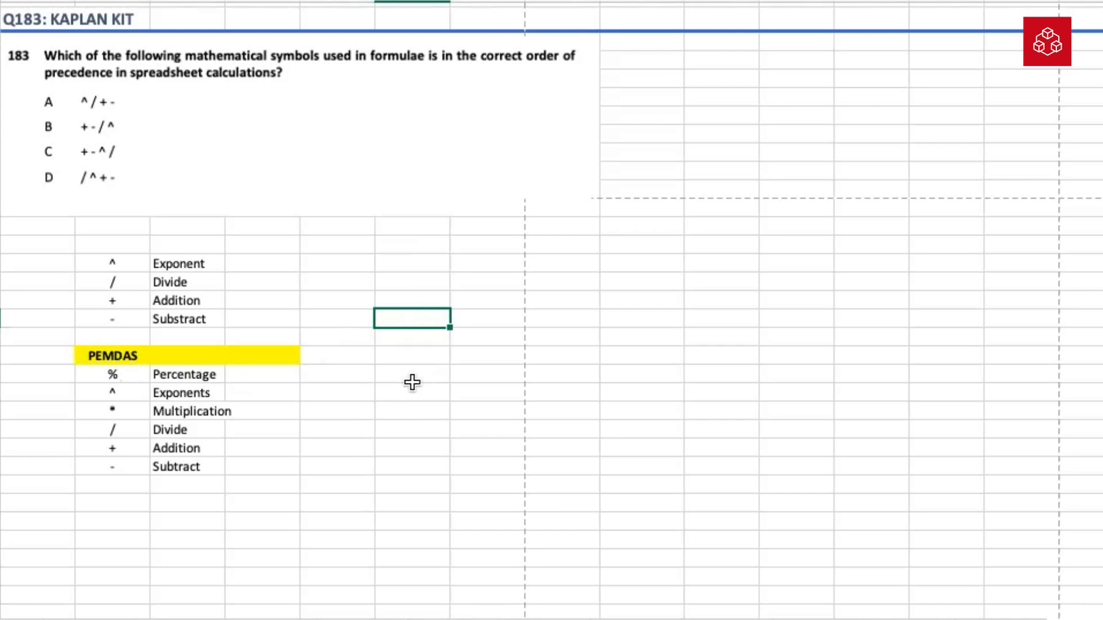
text(1000)
key(BackSpace)
key(BackSpace)
key(BackSpace)
key(BackSpace)
text(=1000)
key(BackSpace)
key(BackSpace)
text(+10)
key(Return)
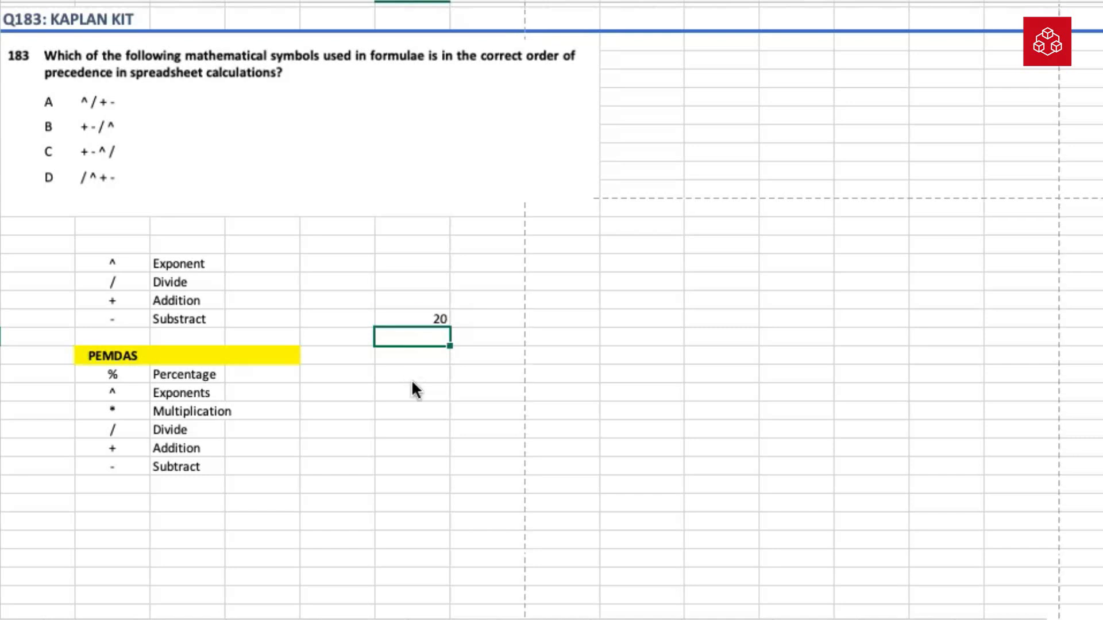
- Edit the formula in F151 to =(10+10)/2, bracketing the sum and dividing it by 2
double_click(413, 317)
key(Right)
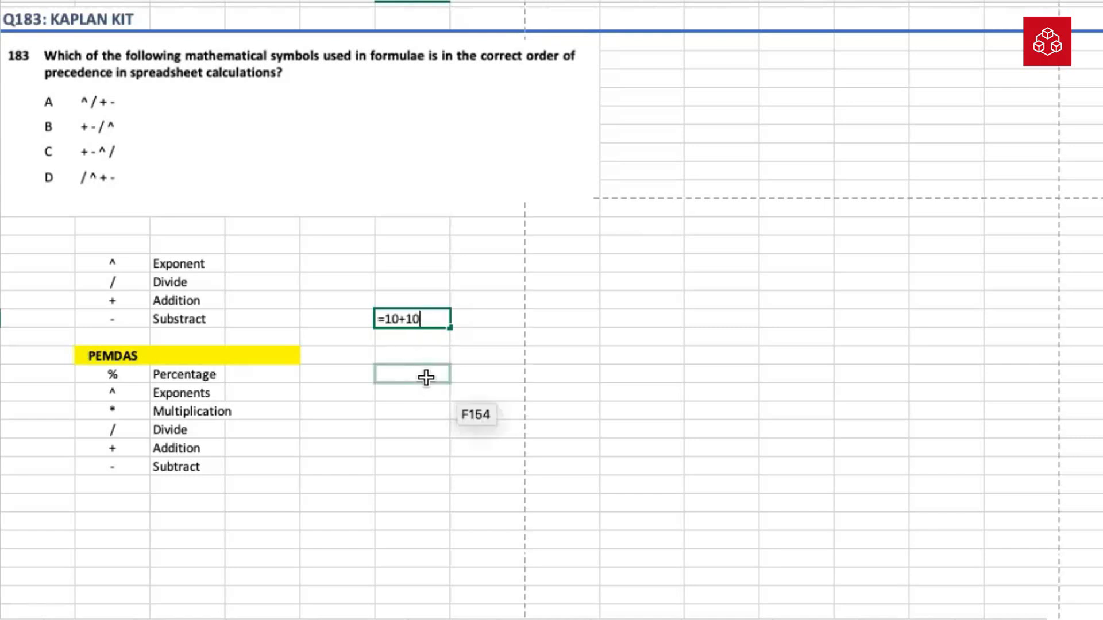
text())
key(Left)
key(Left)
key(Left)
key(Left)
key(Left)
key(Left)
text(()
key(Right)
key(Right)
key(Right)
key(Right)
key(Right)
key(Right)
text(/2)
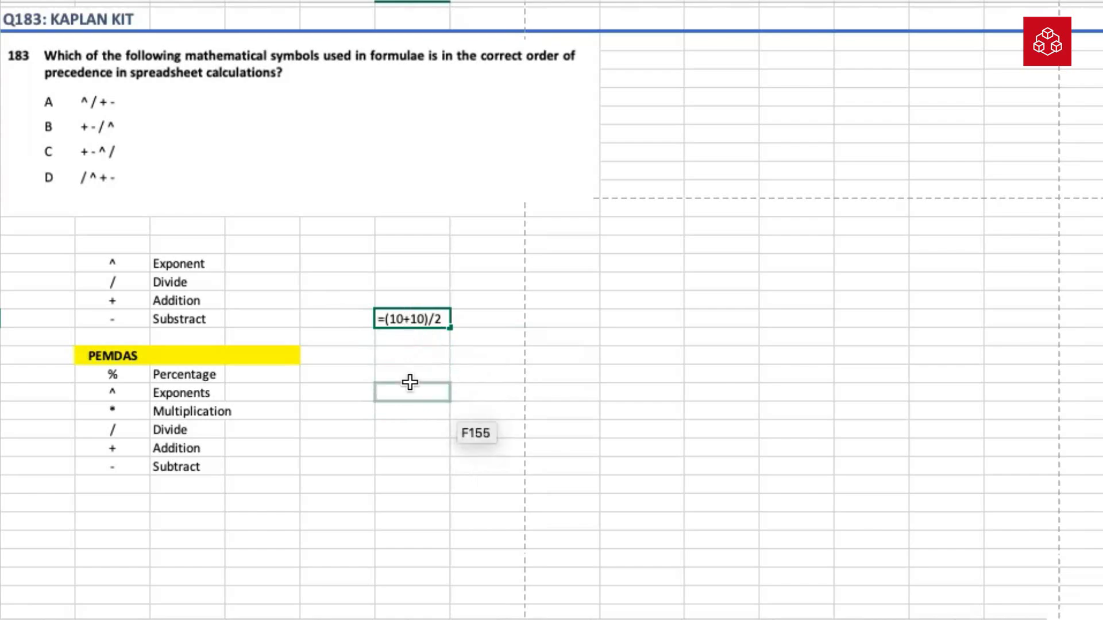
- Change the formula in F151 to =(10*10)+10/2
key(BackSpace)
text(*)
key(Right)
key(Right)
key(Right)
text(+10)
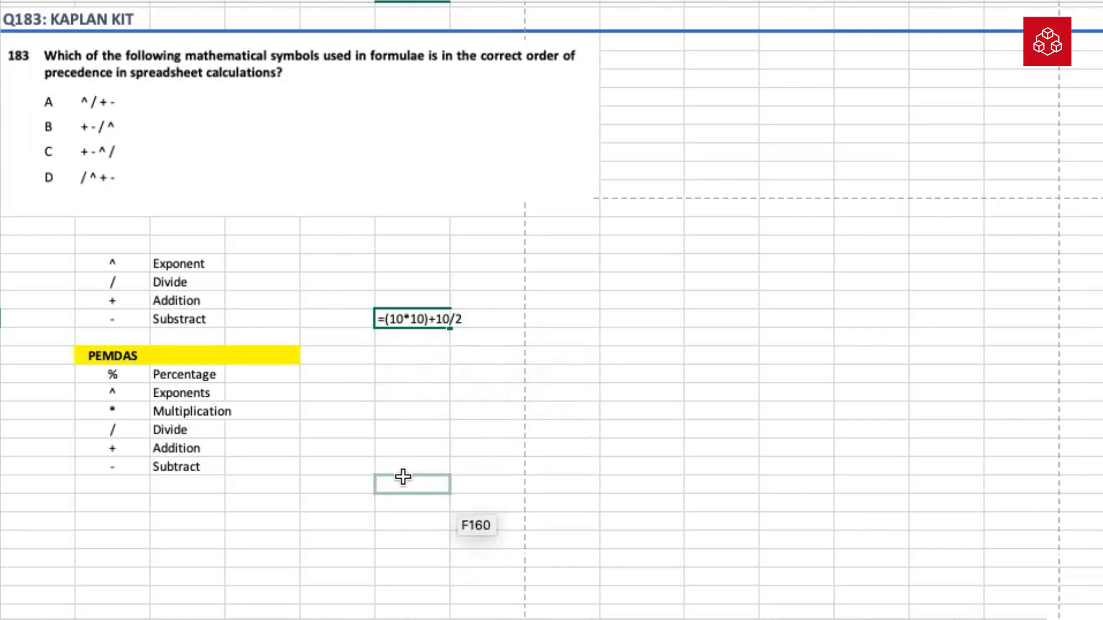
key(ctrl+Return)
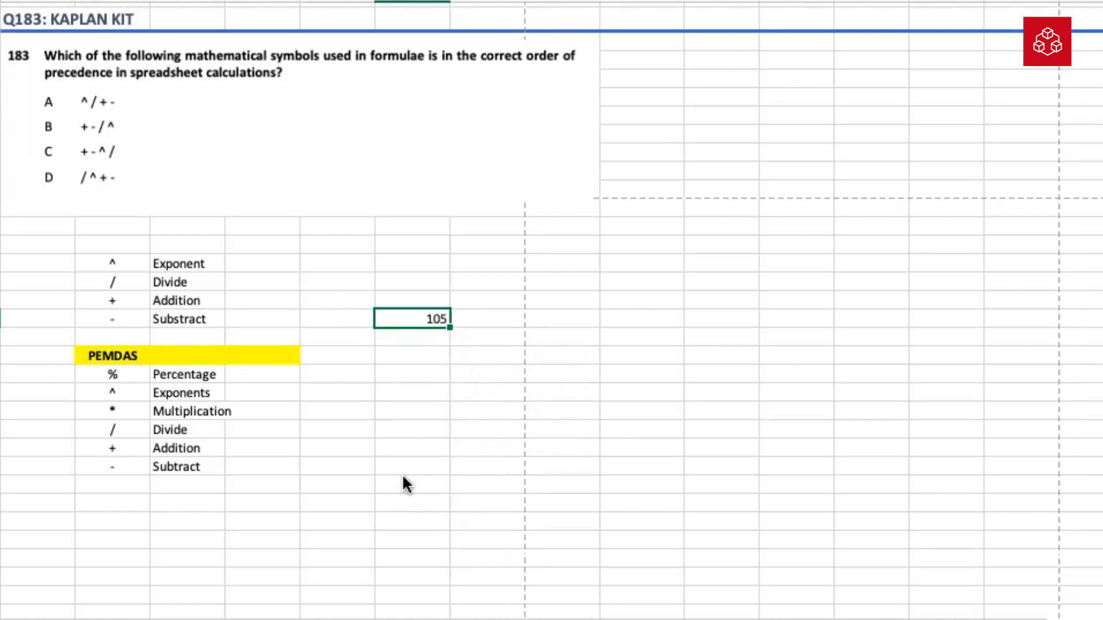
- Remove the brackets around 10*10 in F151 so the formula is =10*10+10/2
double_click(425, 319)
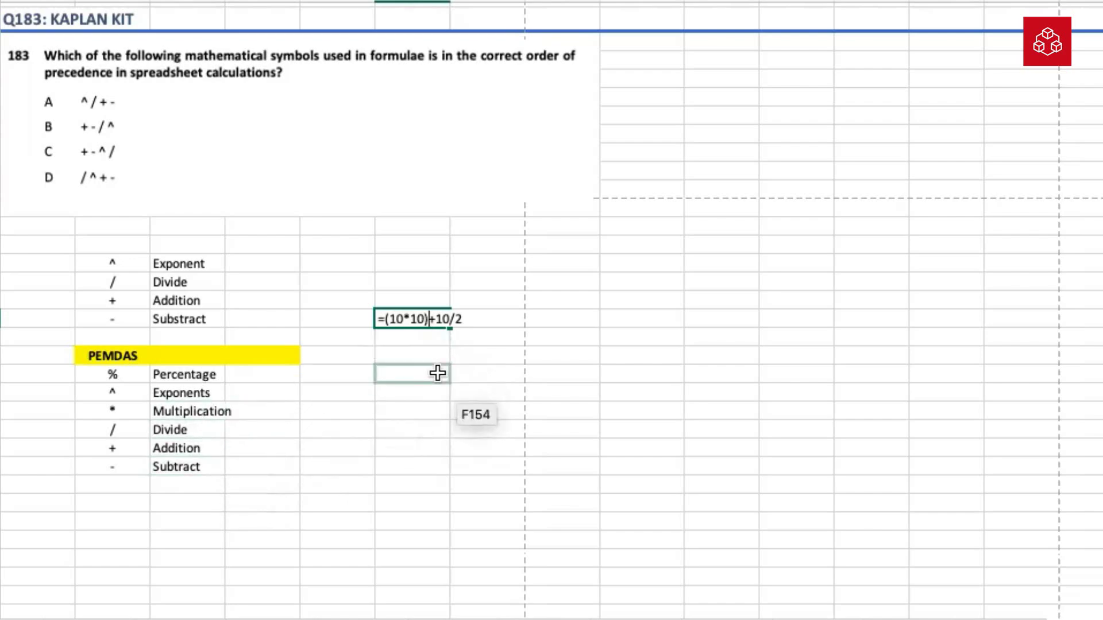
key(Delete)
key(Left)
key(Left)
key(Left)
key(Left)
key(Left)
key(BackSpace)
key(Return)
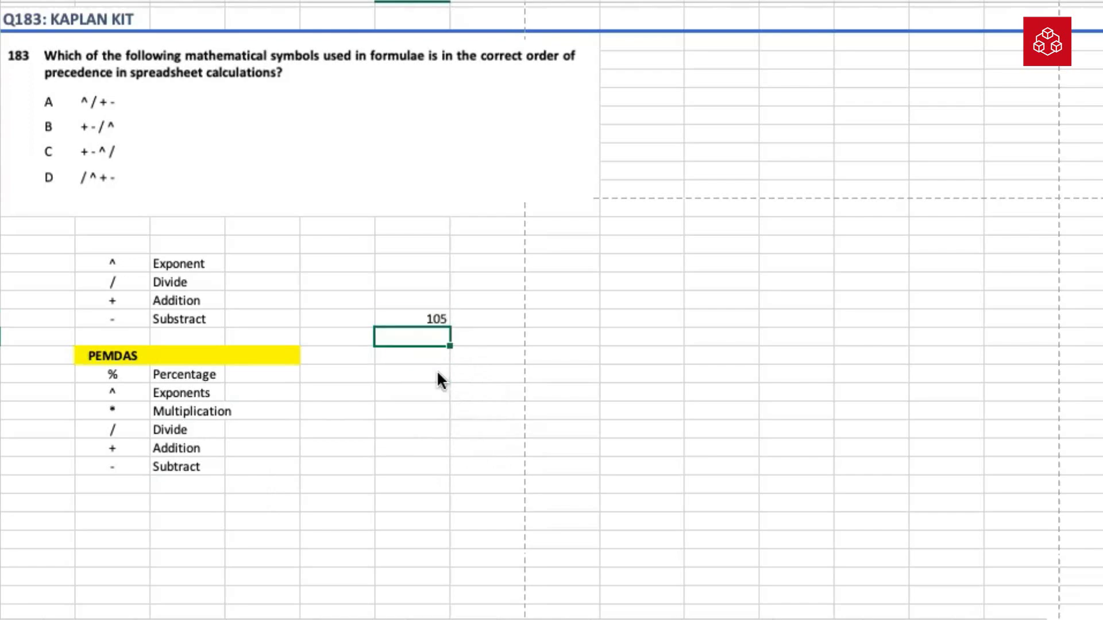
- Examine the unbracketed formula in F151 term by term against the PEMDAS order
double_click(426, 320)
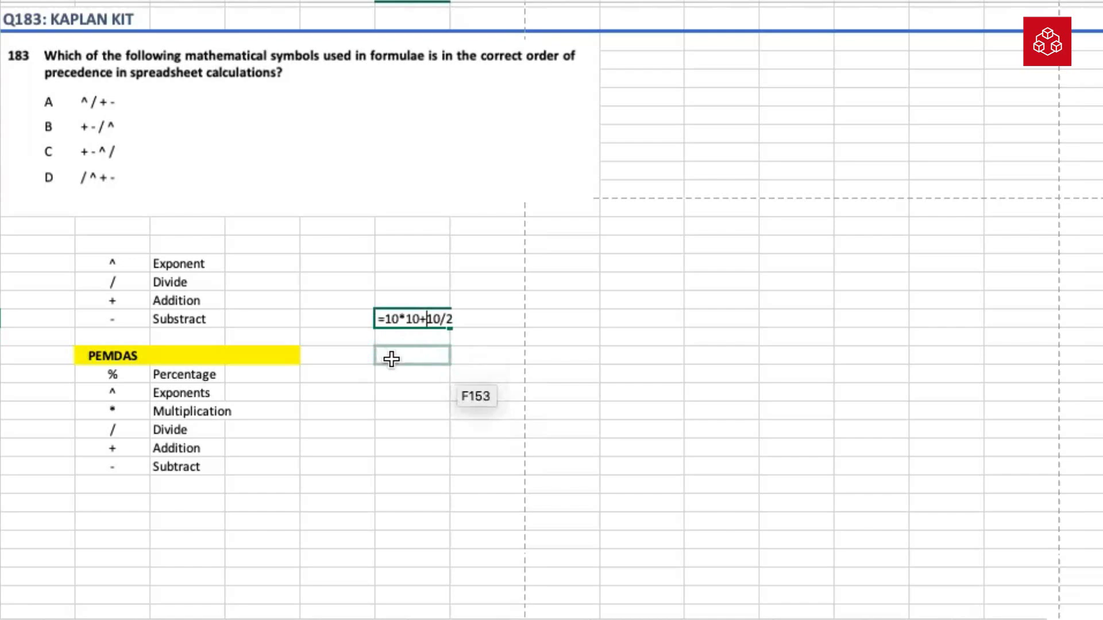
key(Left)
key(Left)
key(Left)
key(Left)
key(Left)
key(Right)
key(Right)
key(Right)
key(Right)
key(Right)
key(Right)
key(Right)
key(Right)
key(Right)
key(Left)
key(Left)
key(Left)
key(Return)
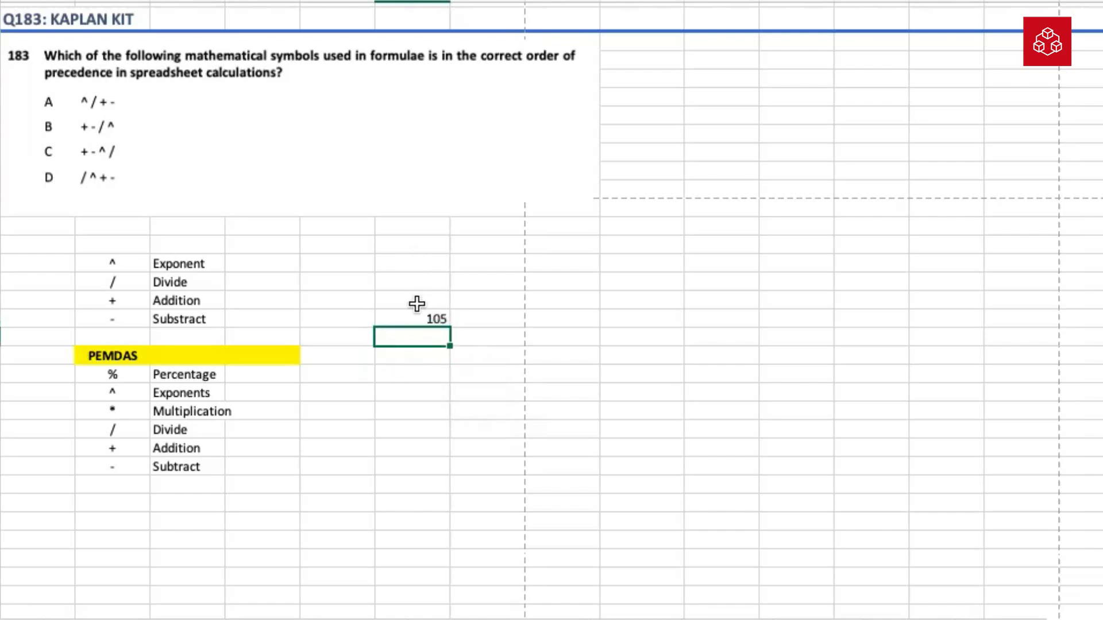
- Put brackets back around 10*10 in F151 so the formula is =(10*10)+10/2
double_click(418, 319)
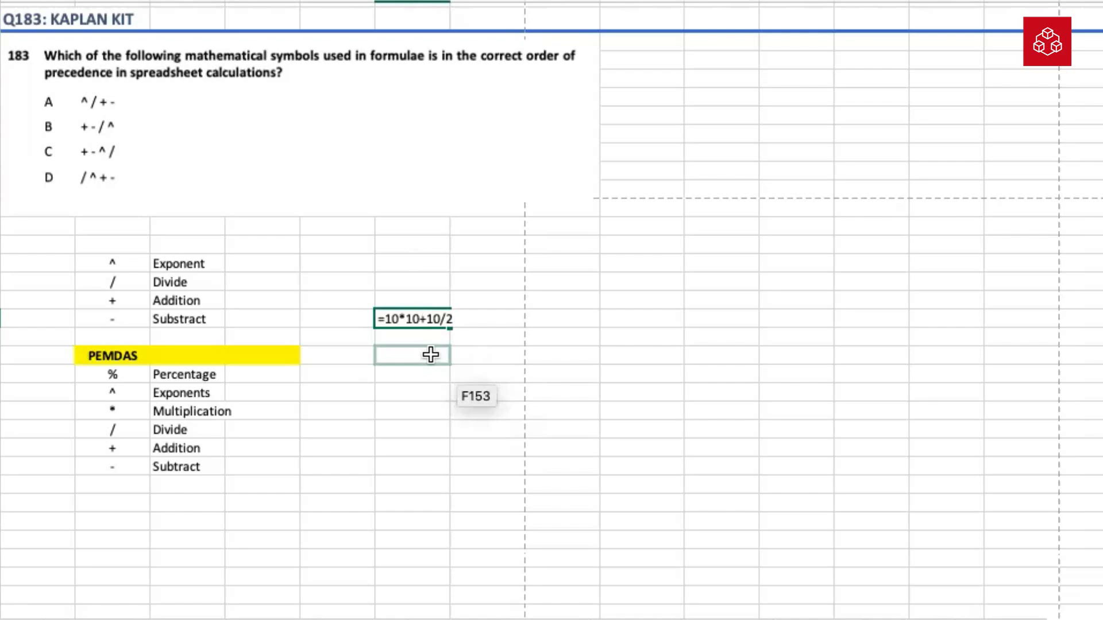
text())
click(384, 320)
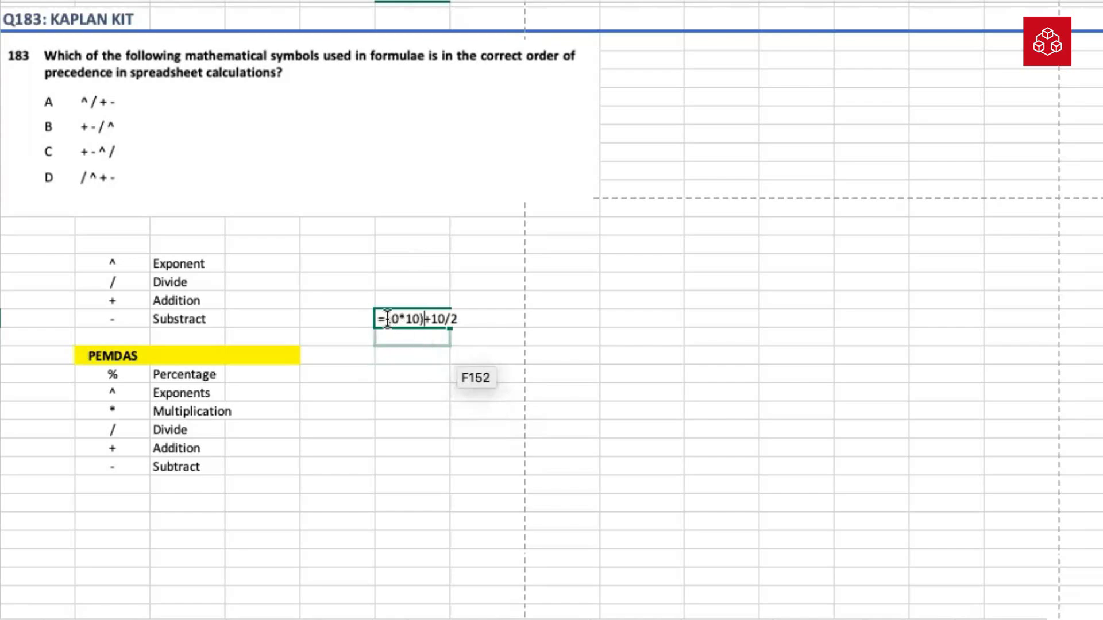
text(()
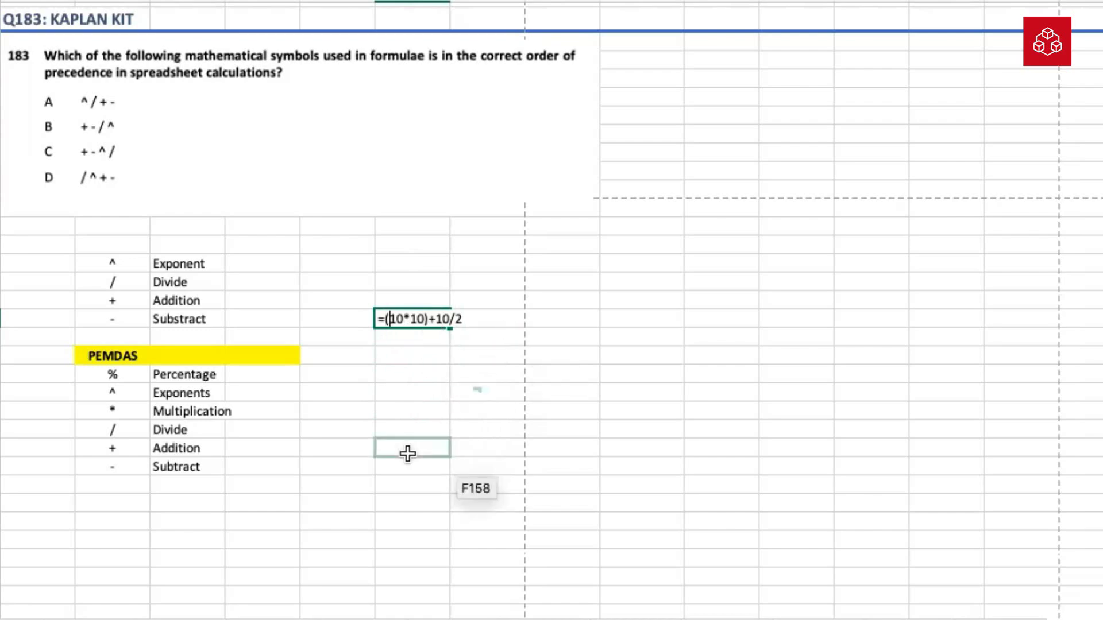
key(Return)
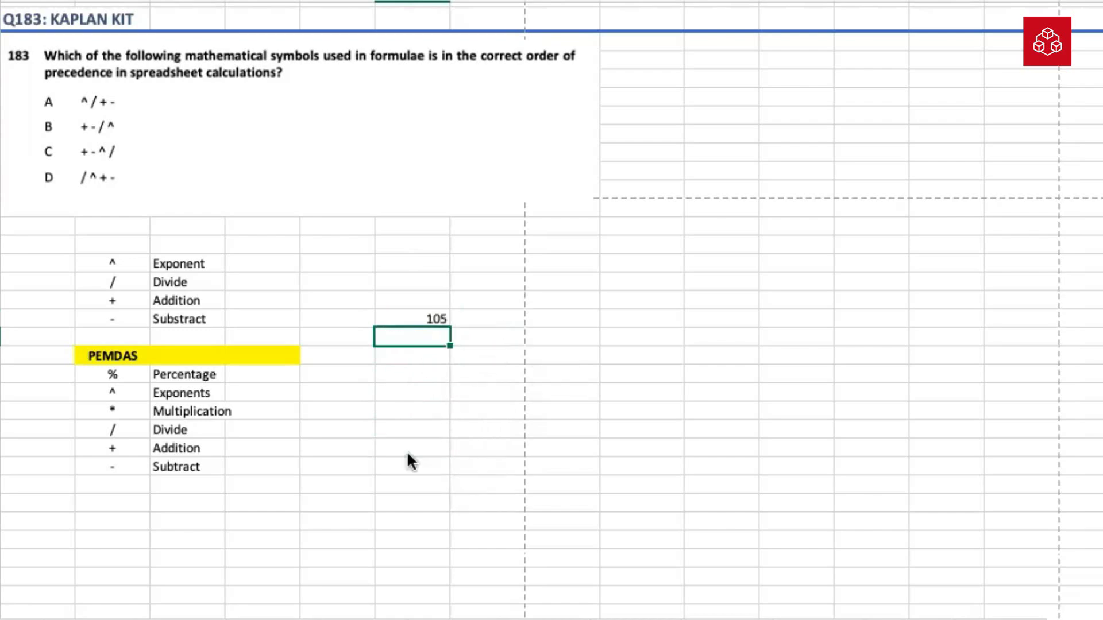
- Move on to Kaplan kit question 185 about unhiding a hidden row
click(422, 393)
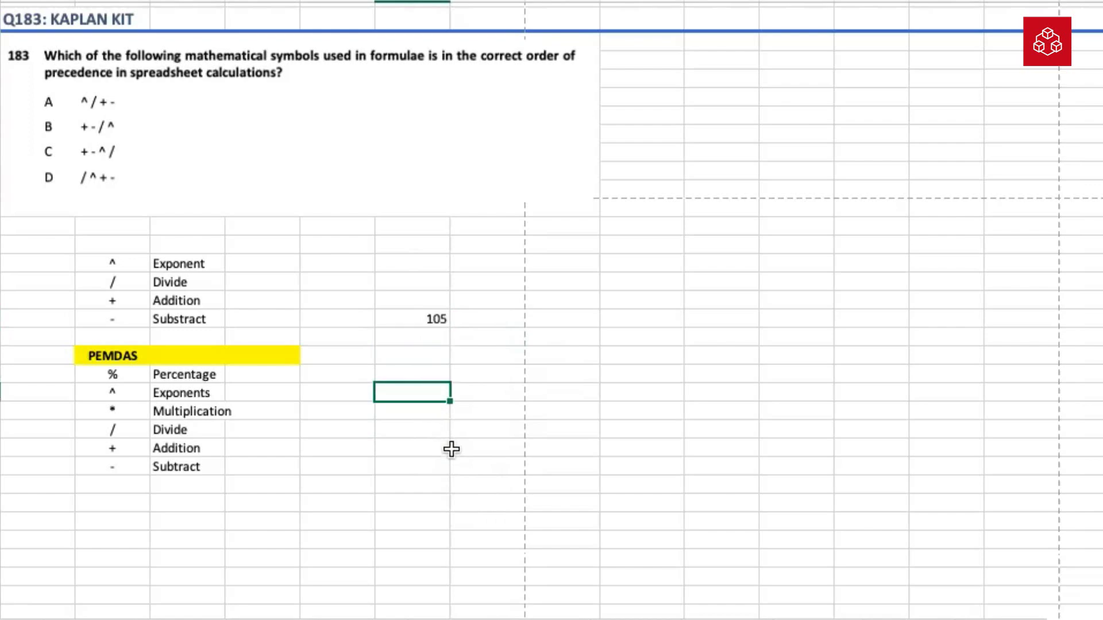
scroll(452, 449, down, 2)
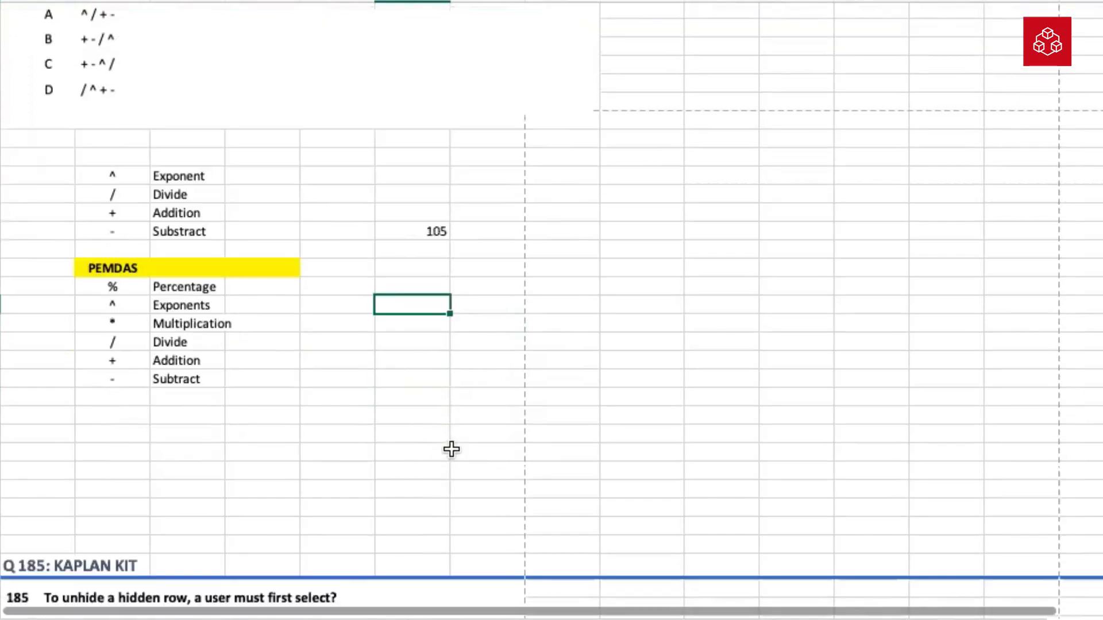